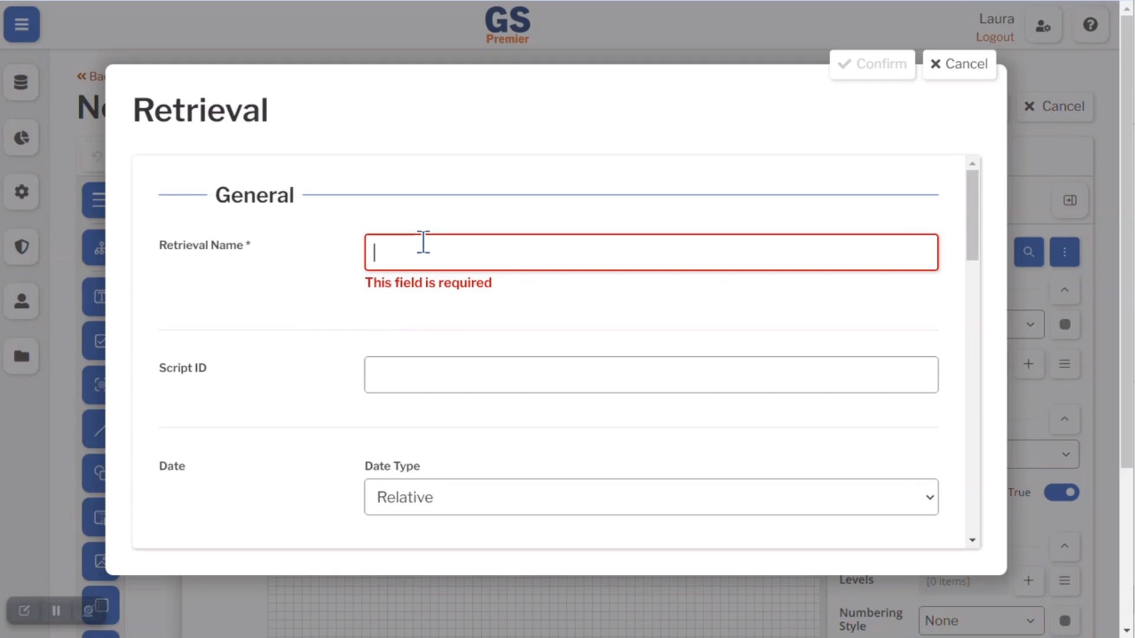
# Step: Name the retrieval A-50CS and keep its date type as Relative
pyautogui.write('A-')
pyautogui.write('5005')
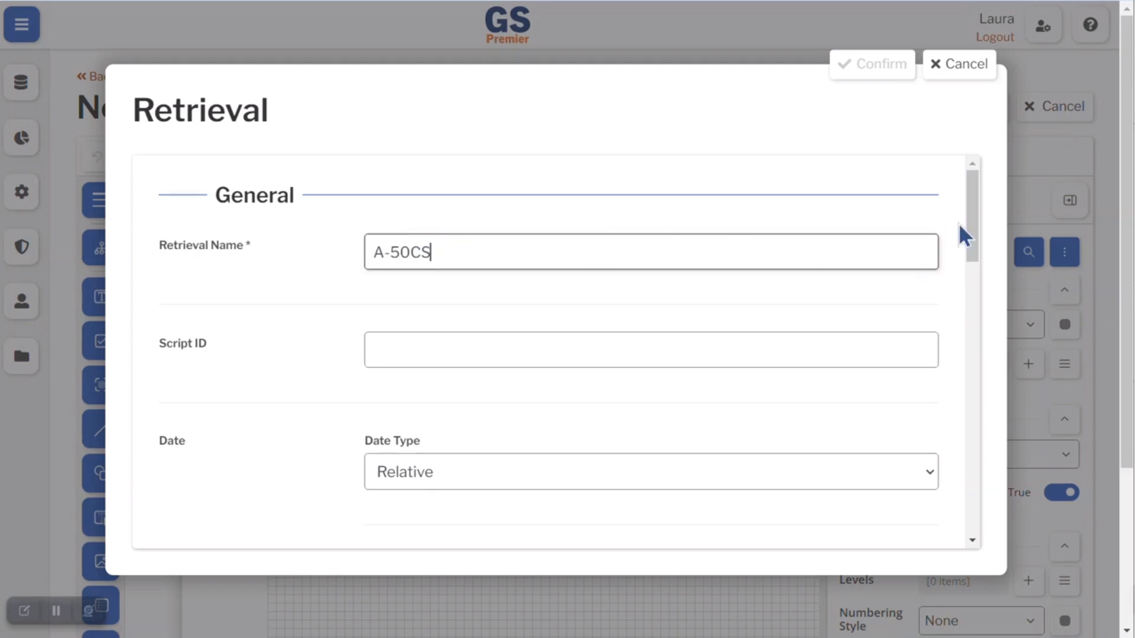
pyautogui.moveTo(972, 200); pyautogui.dragTo(963, 243)
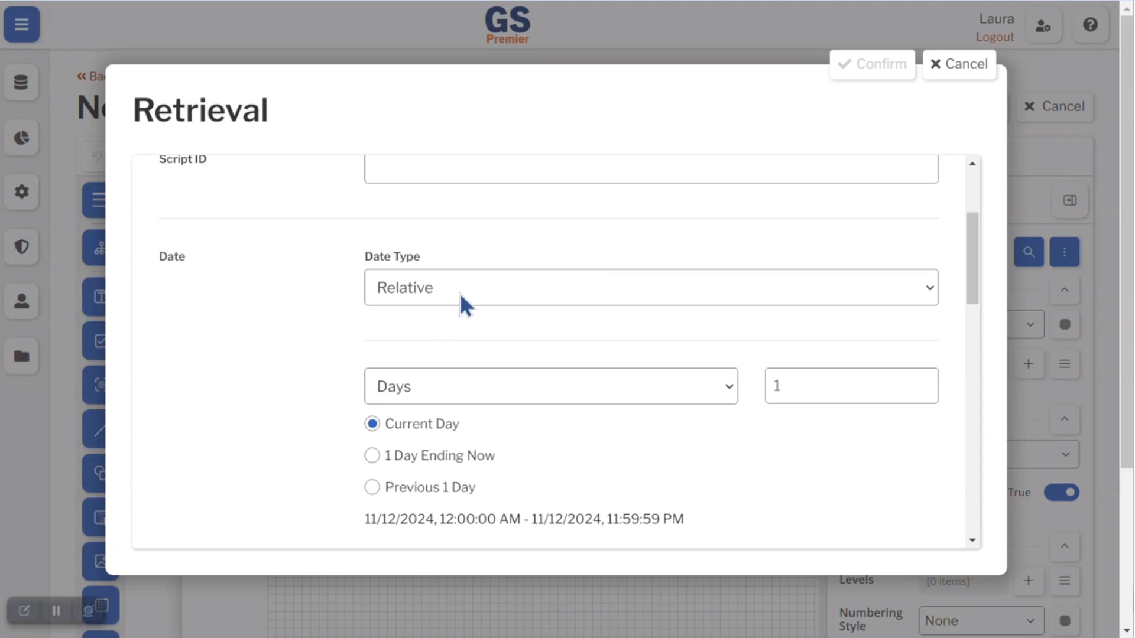
pyautogui.click(933, 294)
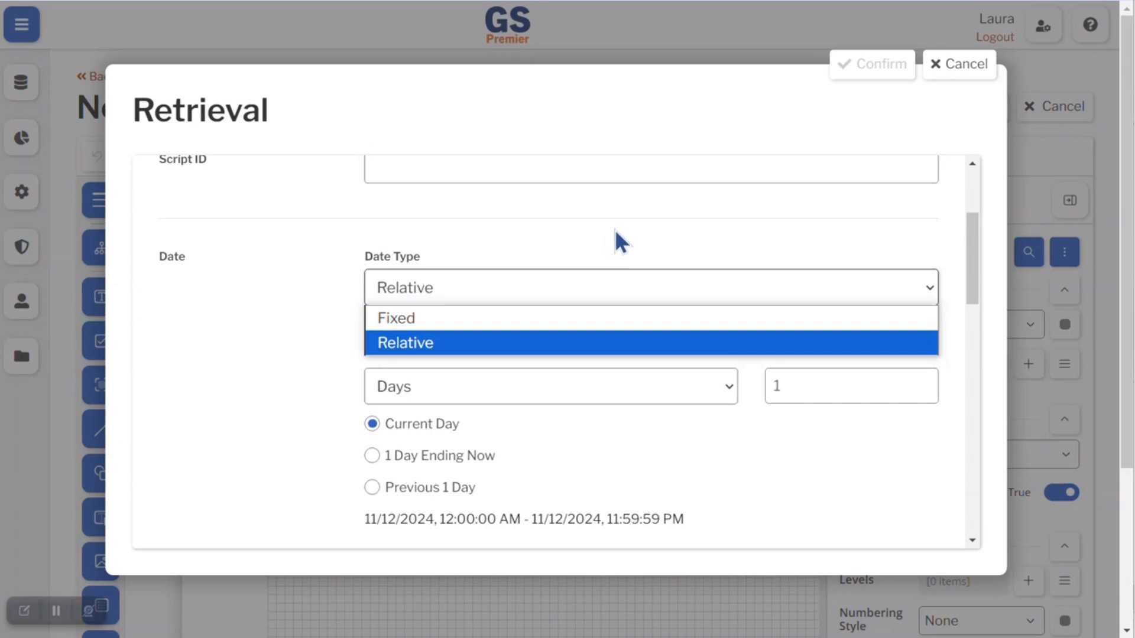
pyautogui.click(408, 288)
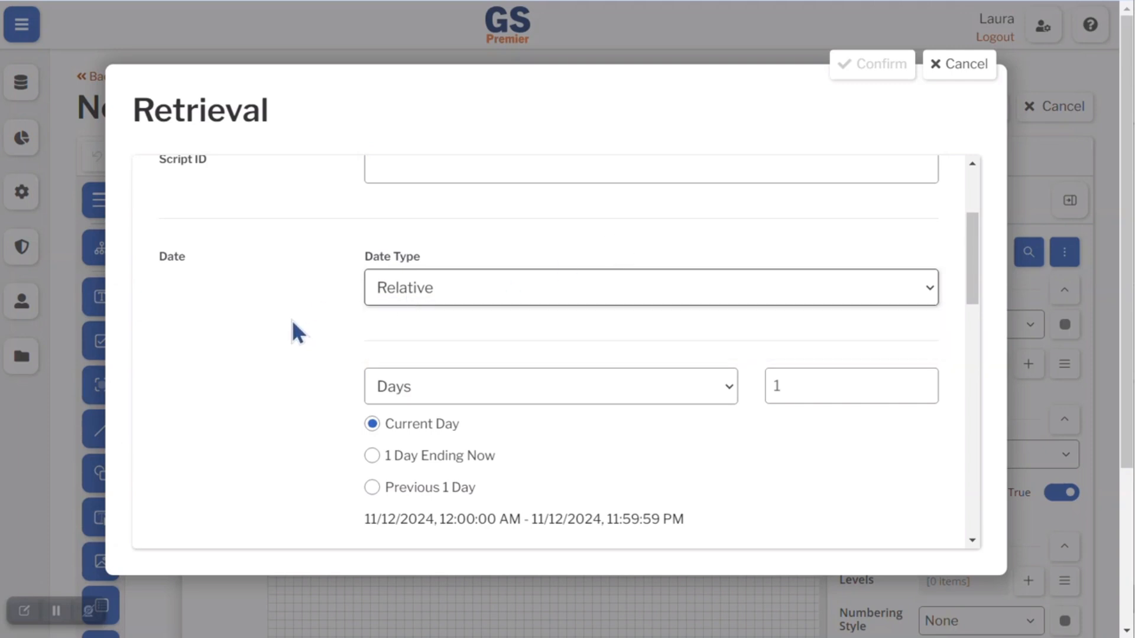
# Step: Set the retrieval's relative date range to 2 Years Ending Now
pyautogui.moveTo(969, 245); pyautogui.dragTo(968, 274)
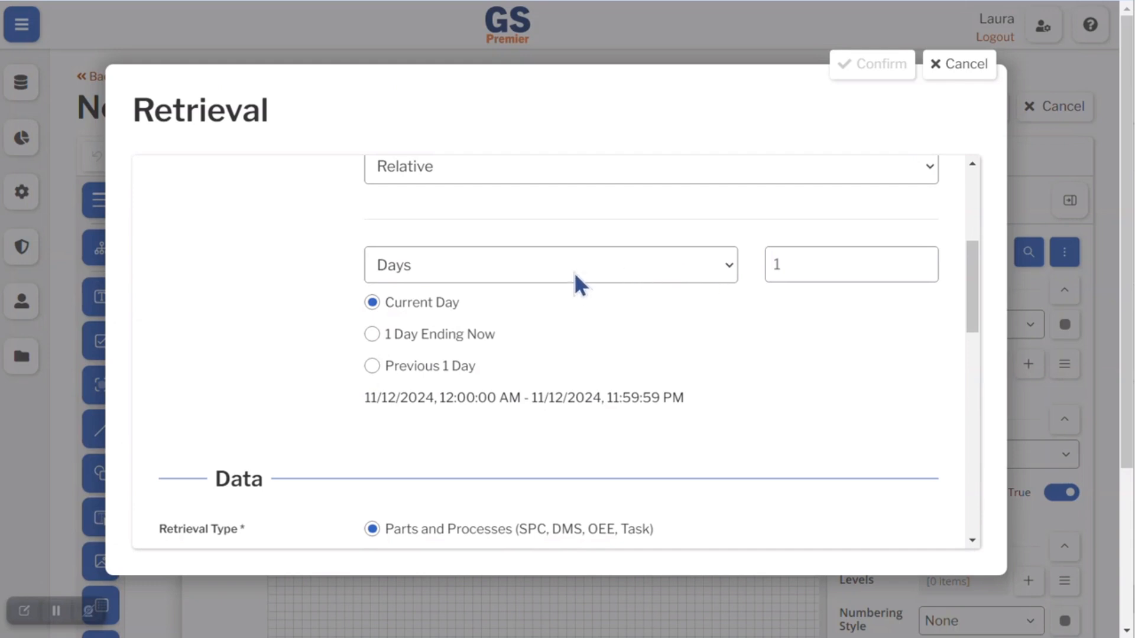
pyautogui.click(728, 264)
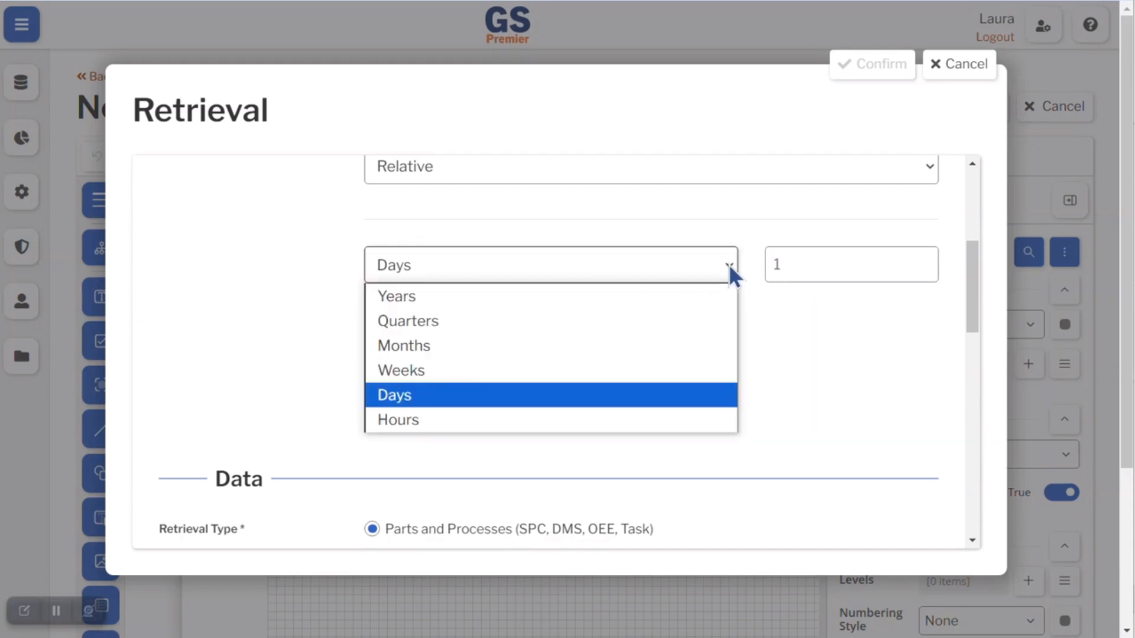
pyautogui.click(413, 298)
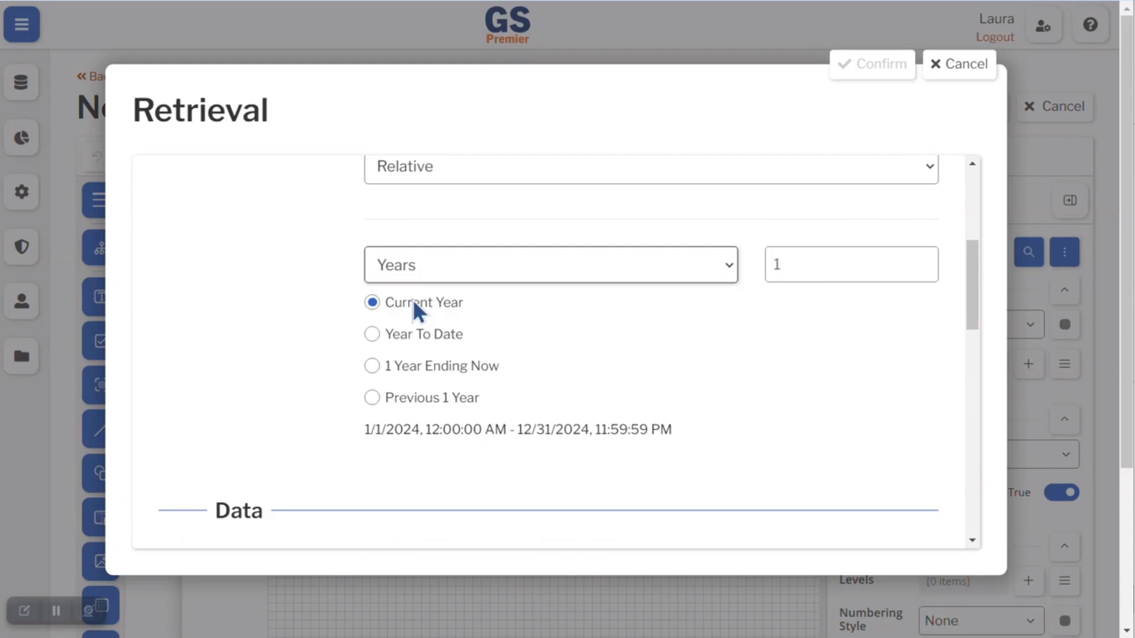
pyautogui.click(778, 265)
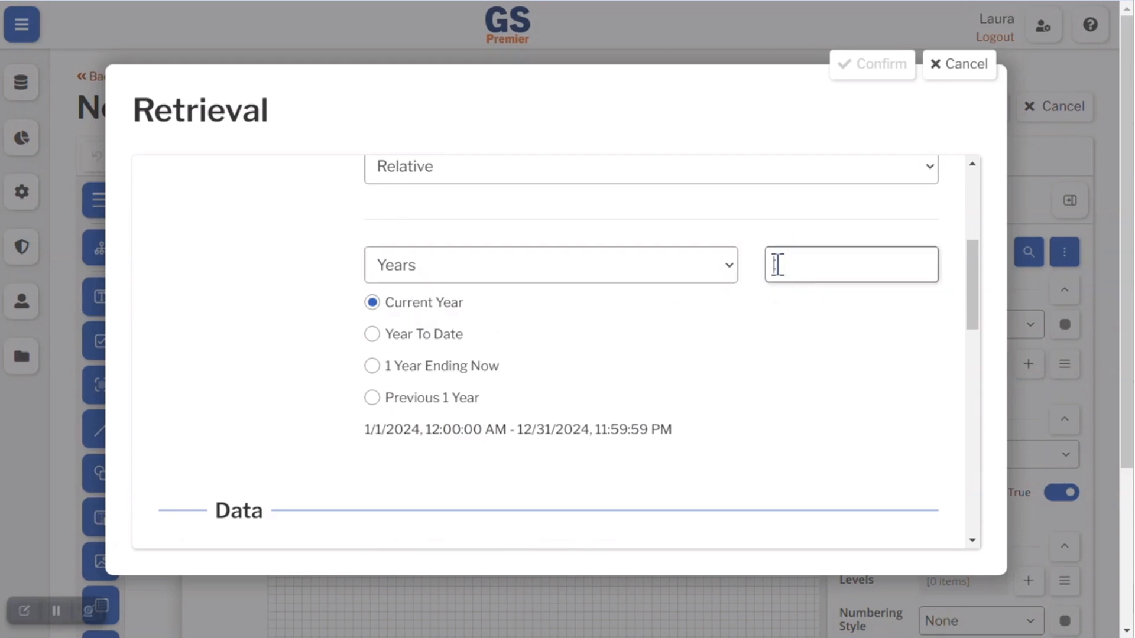
pyautogui.write('2')
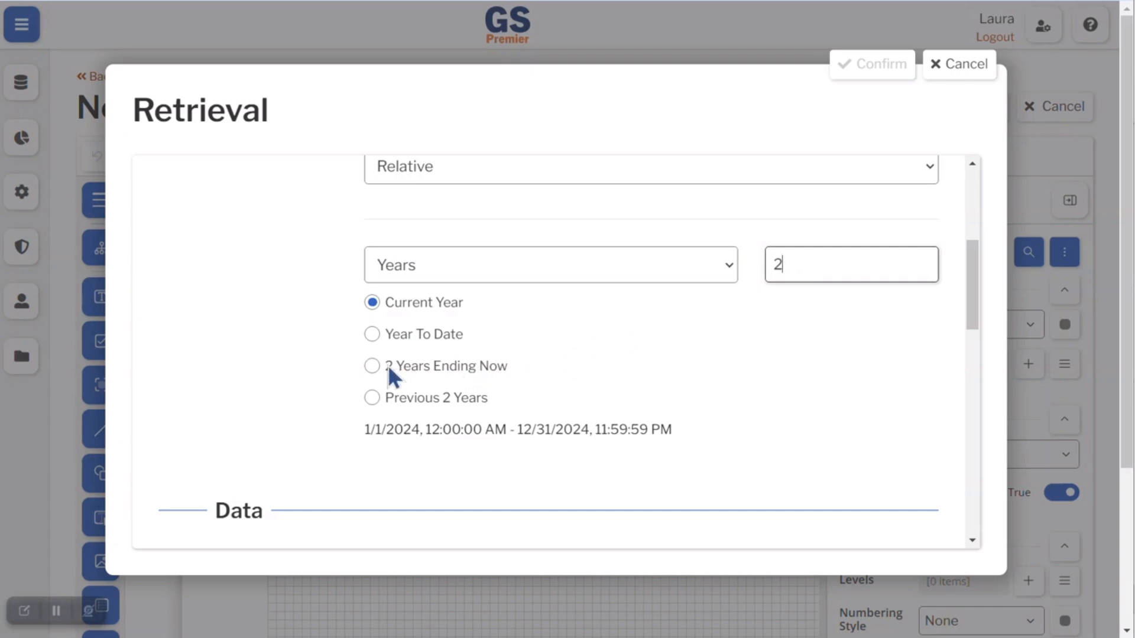
pyautogui.click(372, 367)
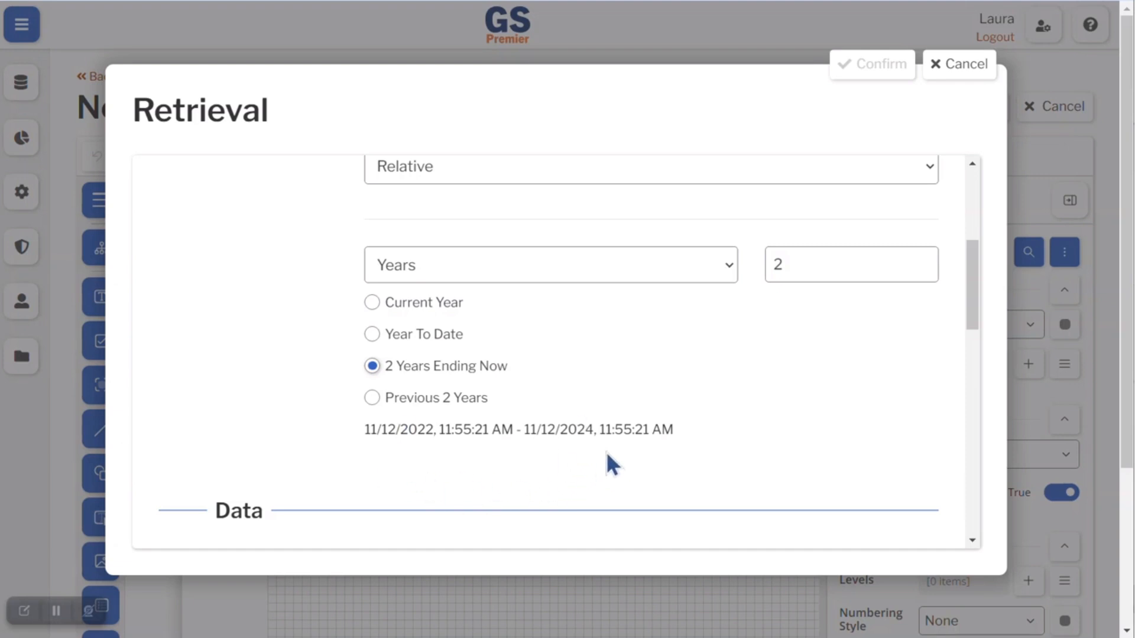
# Step: Select A-50CS as the part to retrieve data for, leaving the processes empty
pyautogui.moveTo(975, 288); pyautogui.dragTo(937, 349)
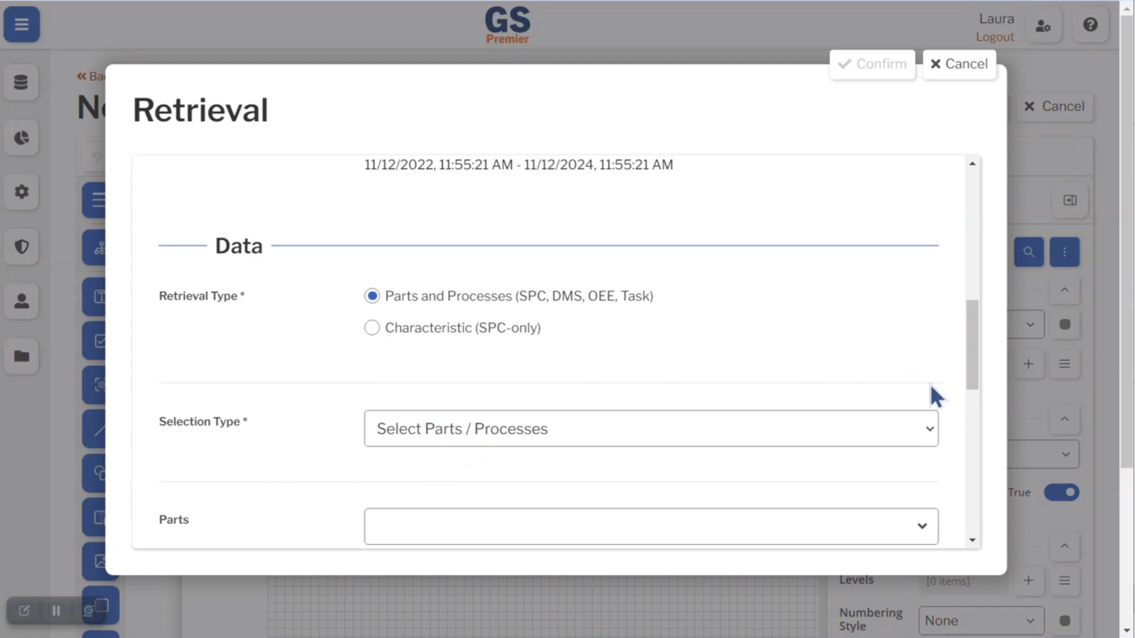
pyautogui.moveTo(970, 317); pyautogui.dragTo(981, 367)
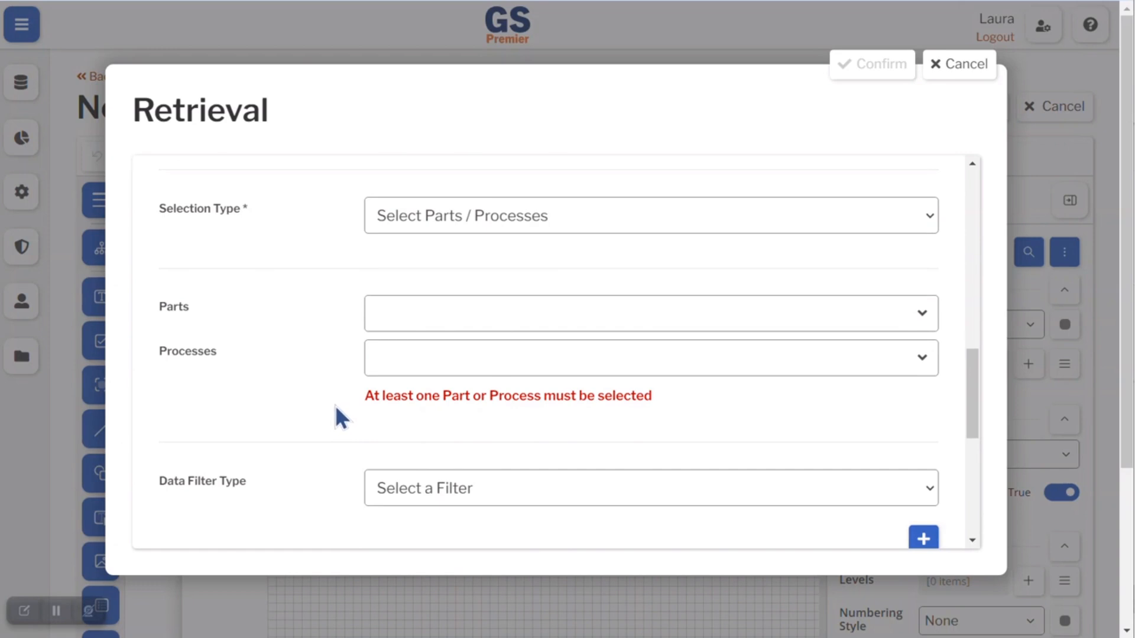
pyautogui.click(923, 320)
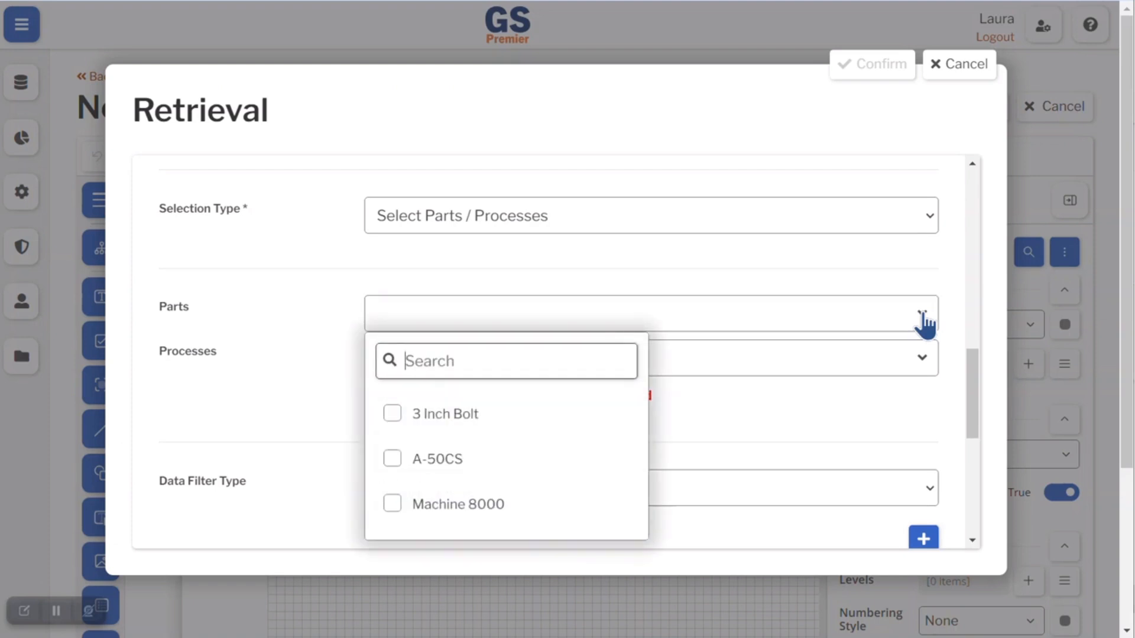
pyautogui.click(393, 460)
pyautogui.click(282, 353)
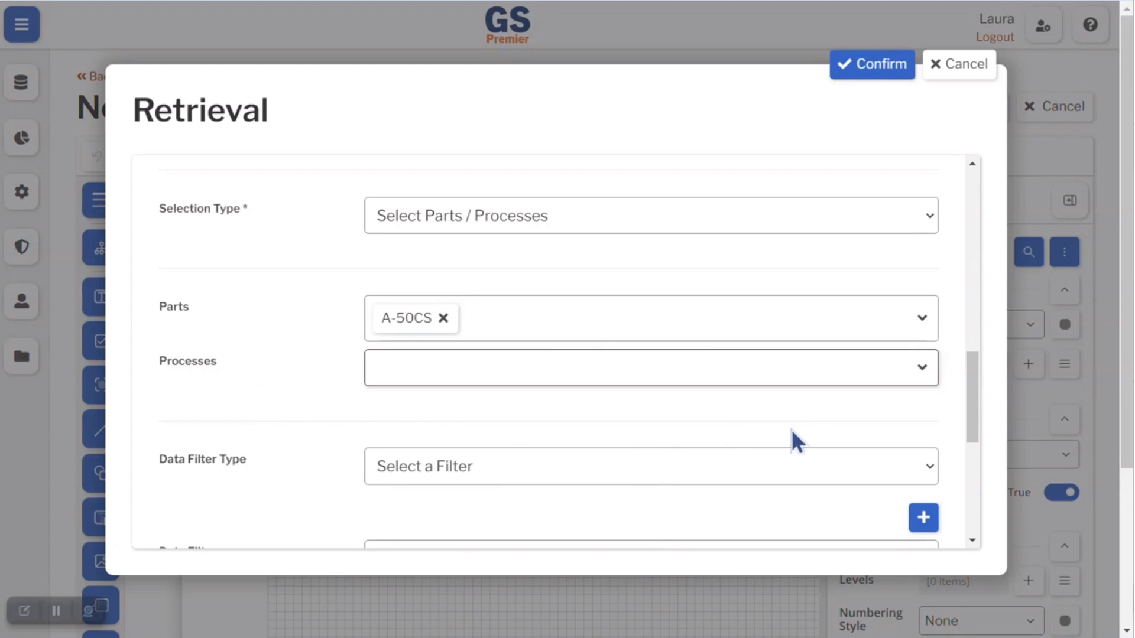
# Step: Set the maximum records to retrieve per standard to 100 and confirm the retrieval
pyautogui.scroll(-3, 977, 373)
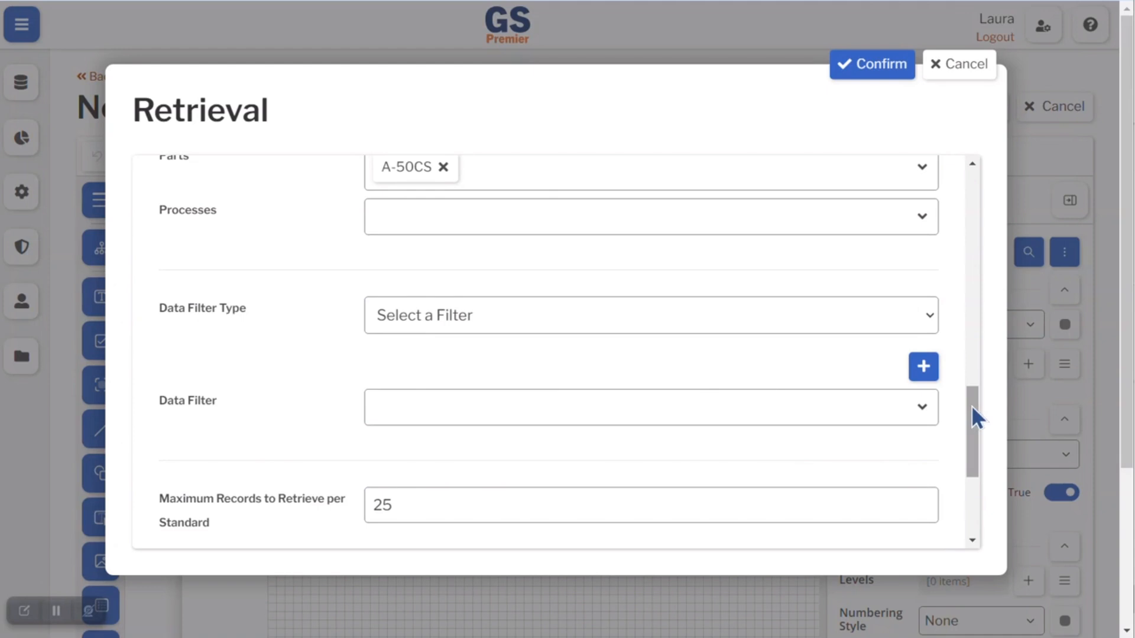
pyautogui.moveTo(971, 406); pyautogui.dragTo(974, 442)
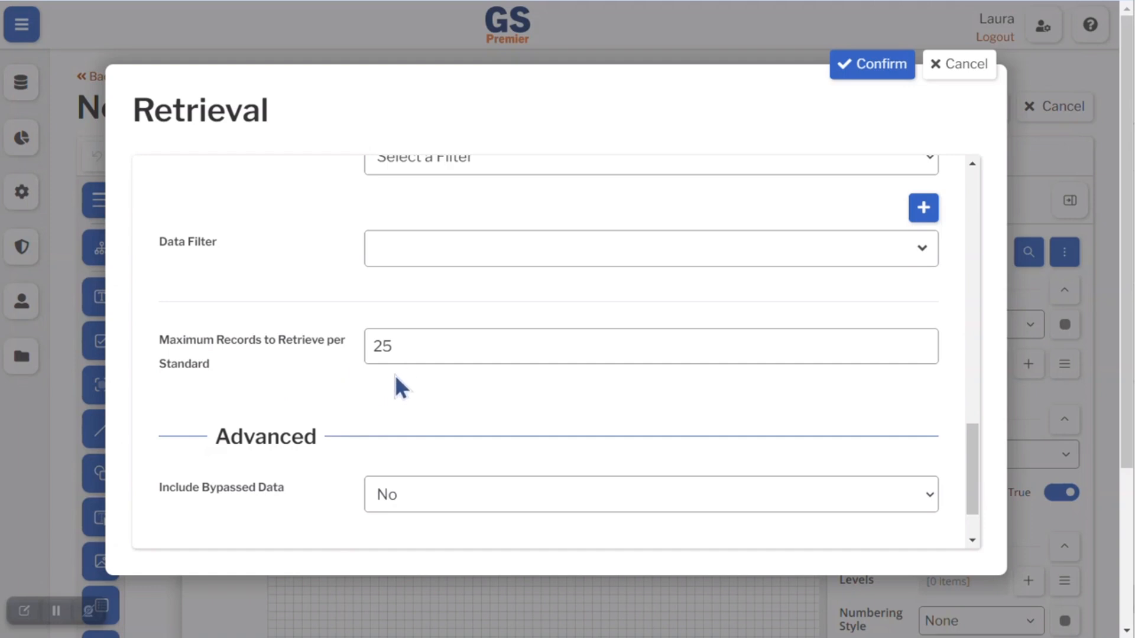
pyautogui.moveTo(398, 347); pyautogui.dragTo(365, 349)
pyautogui.write('100')
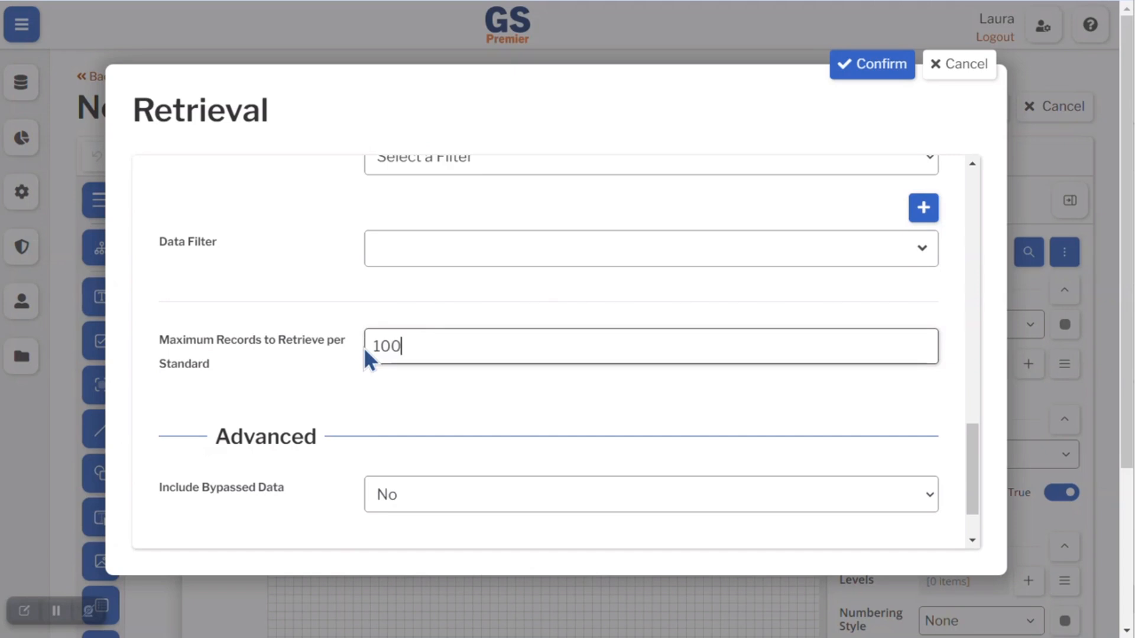
pyautogui.moveTo(977, 435); pyautogui.dragTo(974, 470)
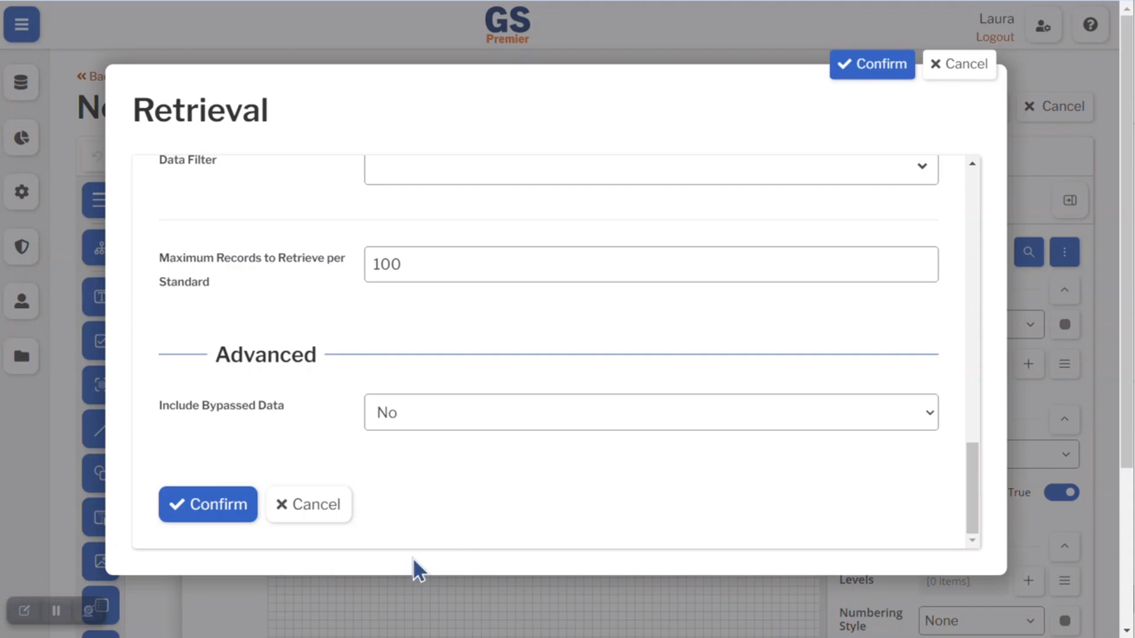
pyautogui.click(204, 515)
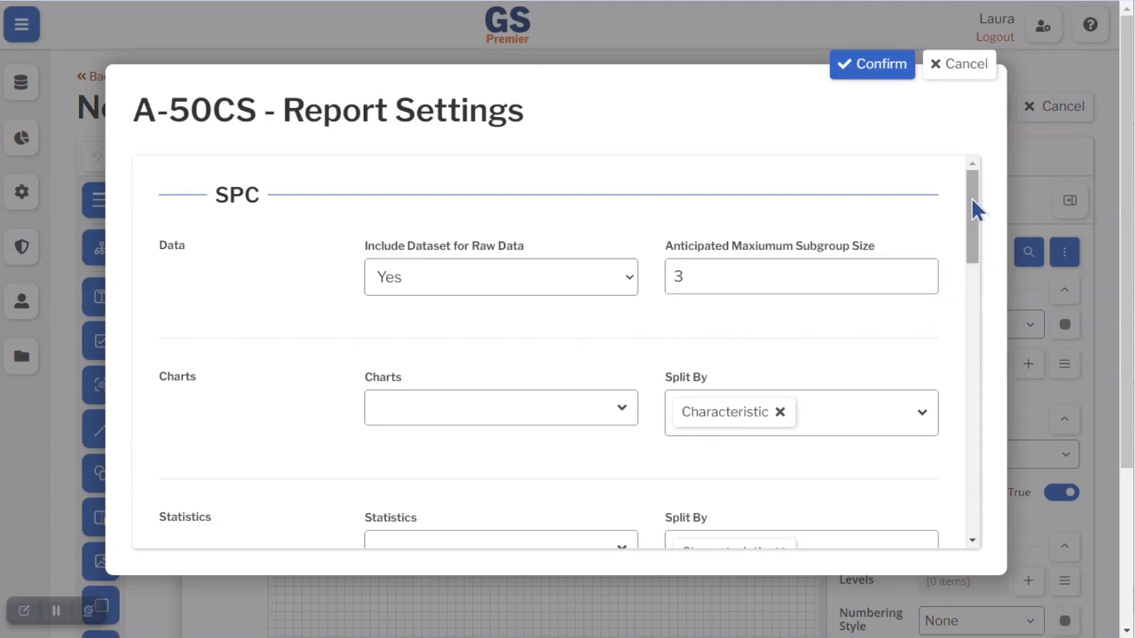
# Step: Add Control Chart to the SPC charts in the report settings, keeping the split by Characteristic
pyautogui.moveTo(970, 198); pyautogui.dragTo(740, 230)
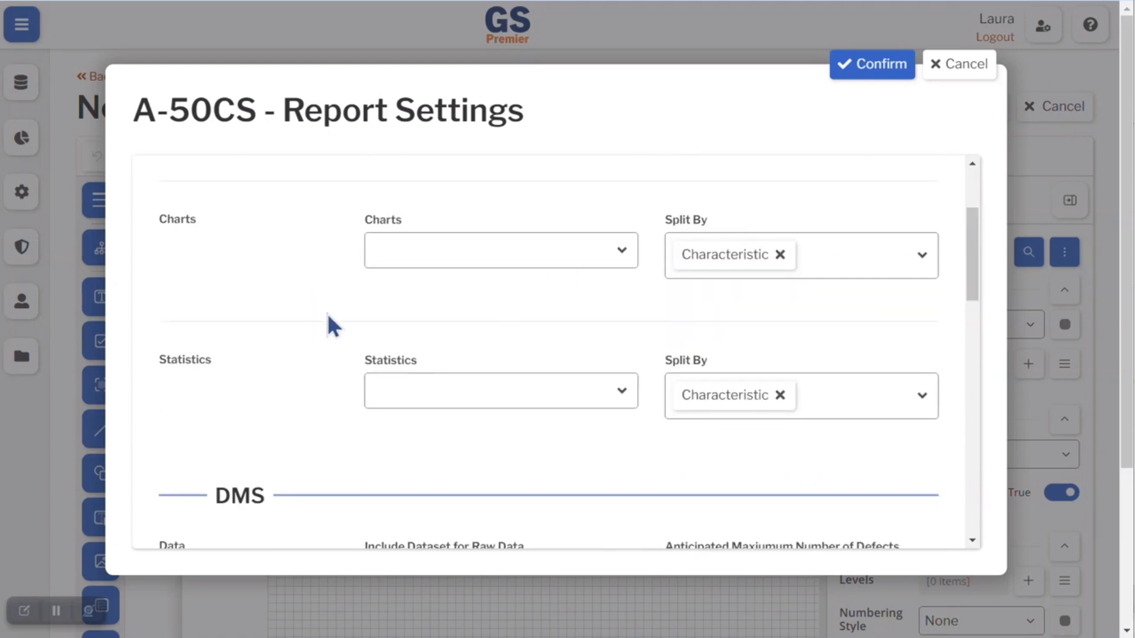
pyautogui.click(621, 254)
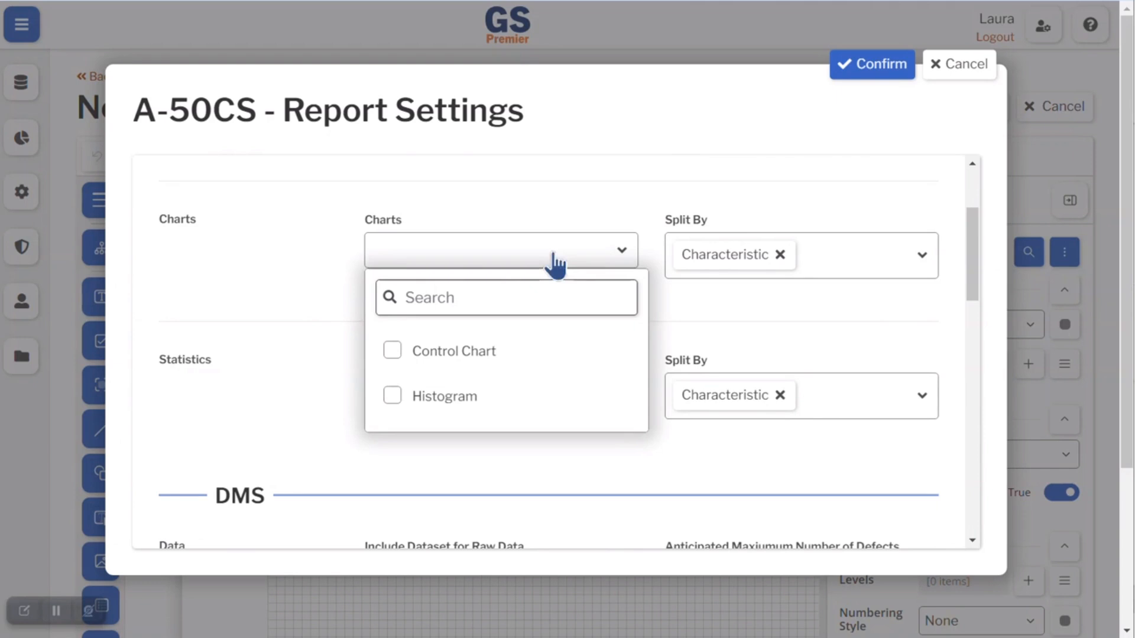
pyautogui.click(384, 351)
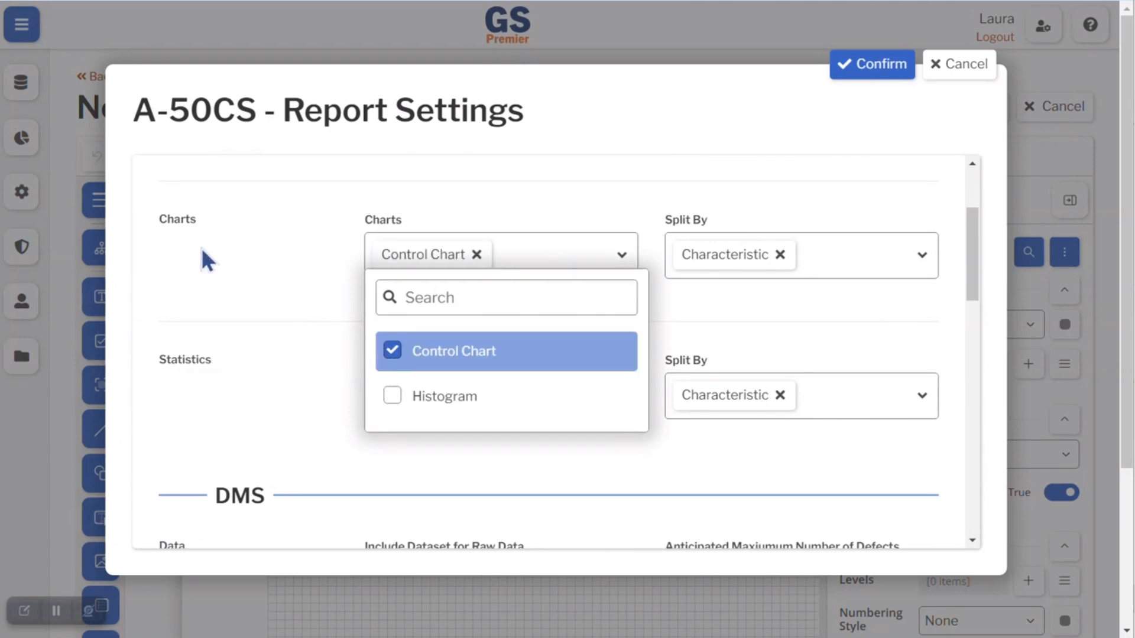
pyautogui.click(250, 260)
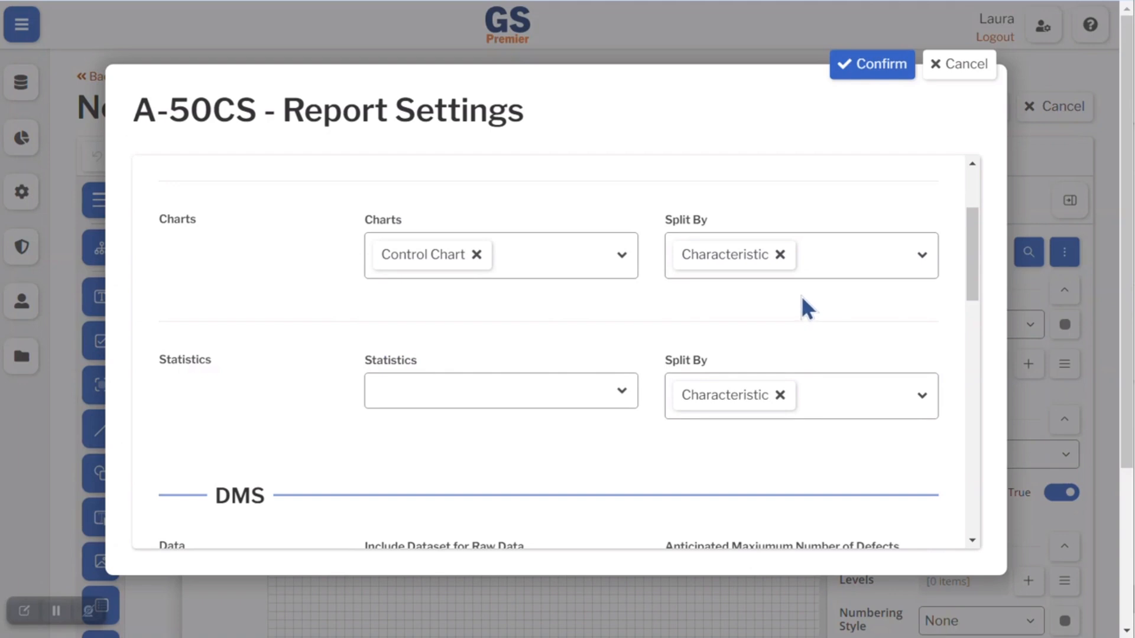
pyautogui.click(922, 257)
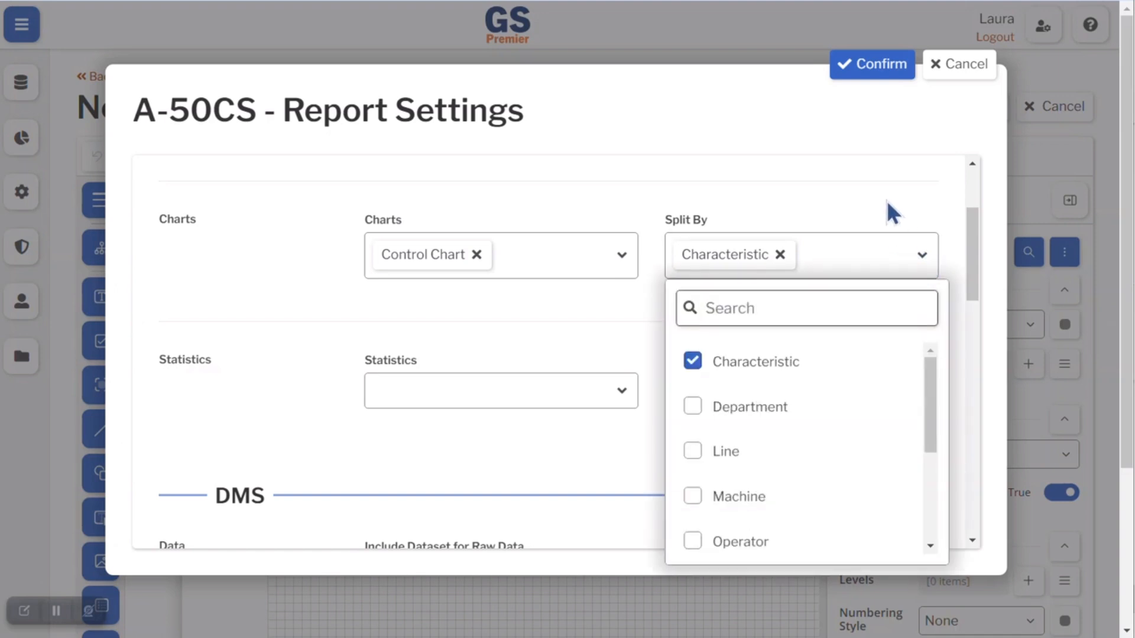
pyautogui.click(215, 287)
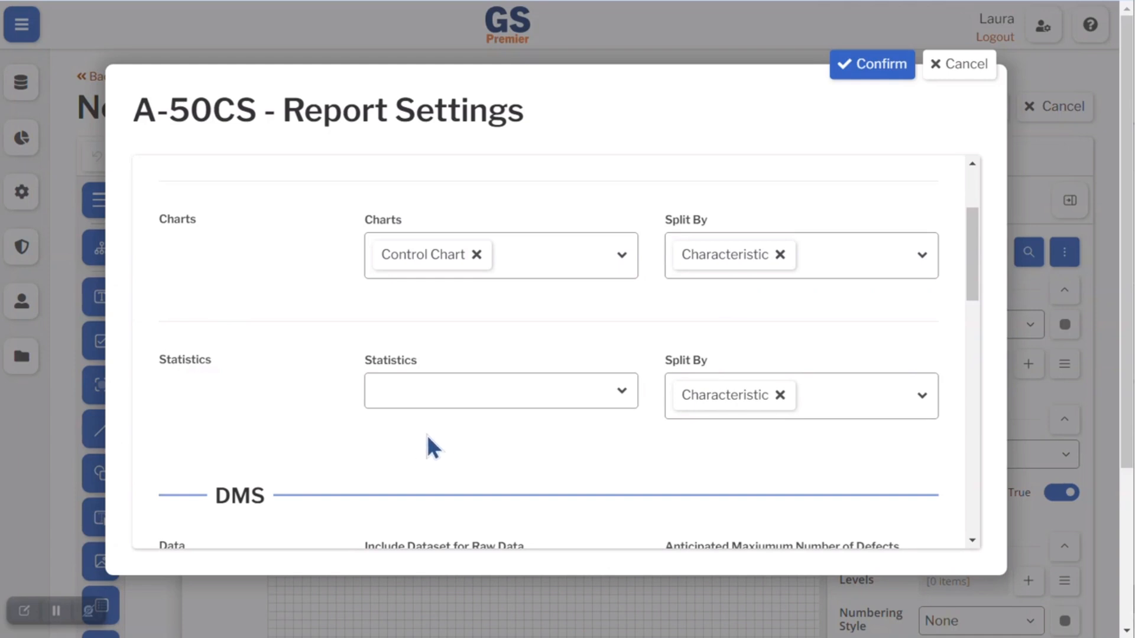
# Step: Add the Distribution, Count Above Spec and Mean statistics to the SPC section of the report settings
pyautogui.click(512, 399)
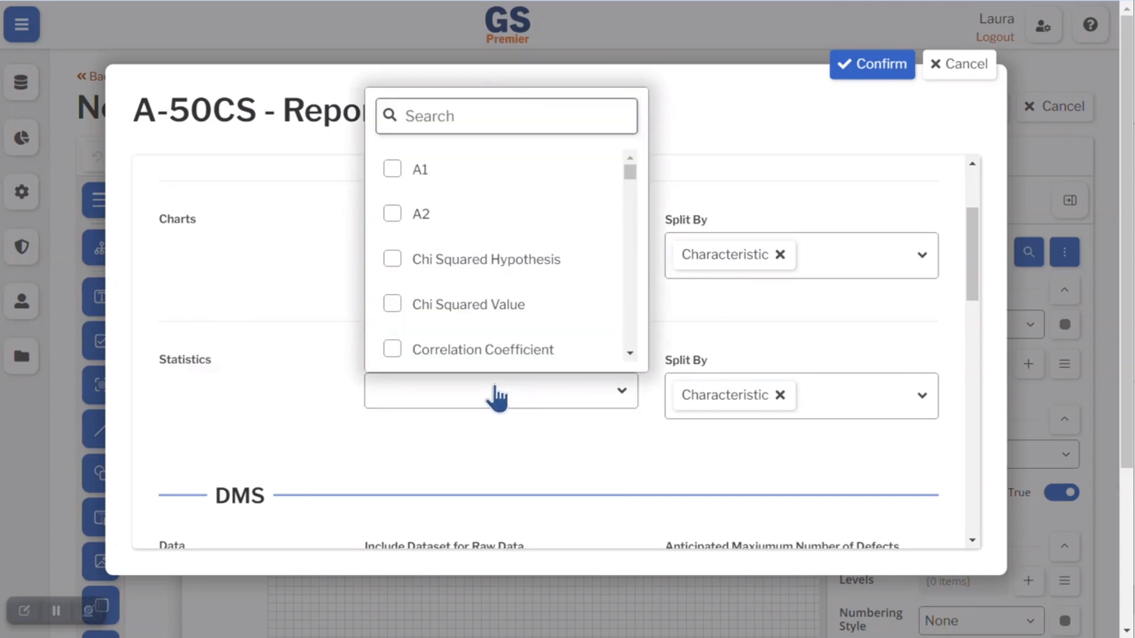
pyautogui.write('dis')
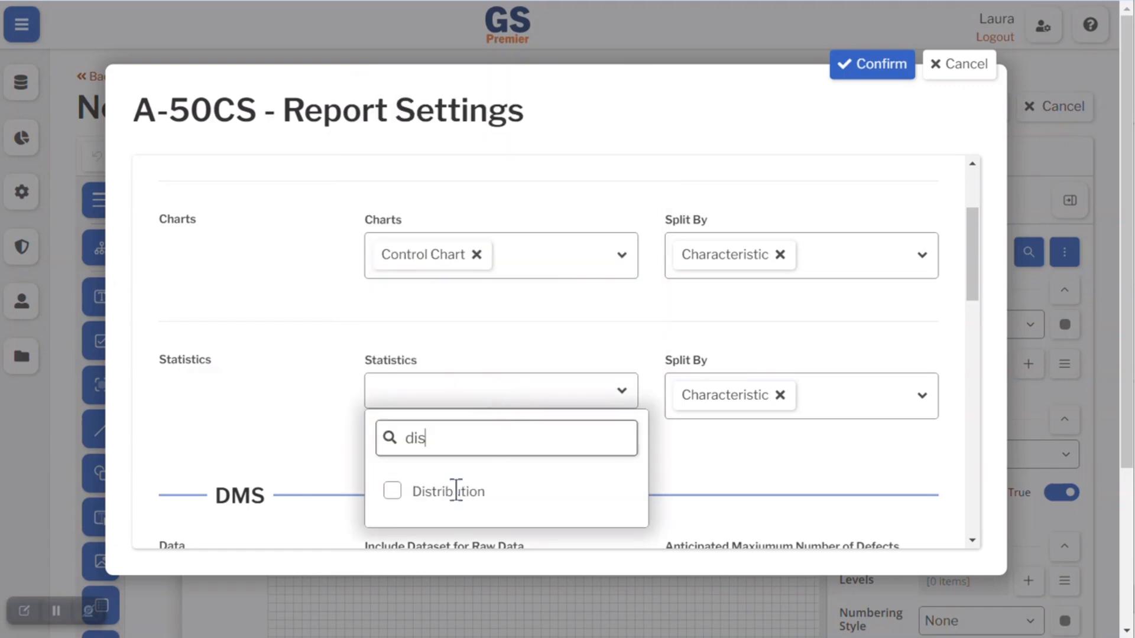
pyautogui.click(394, 492)
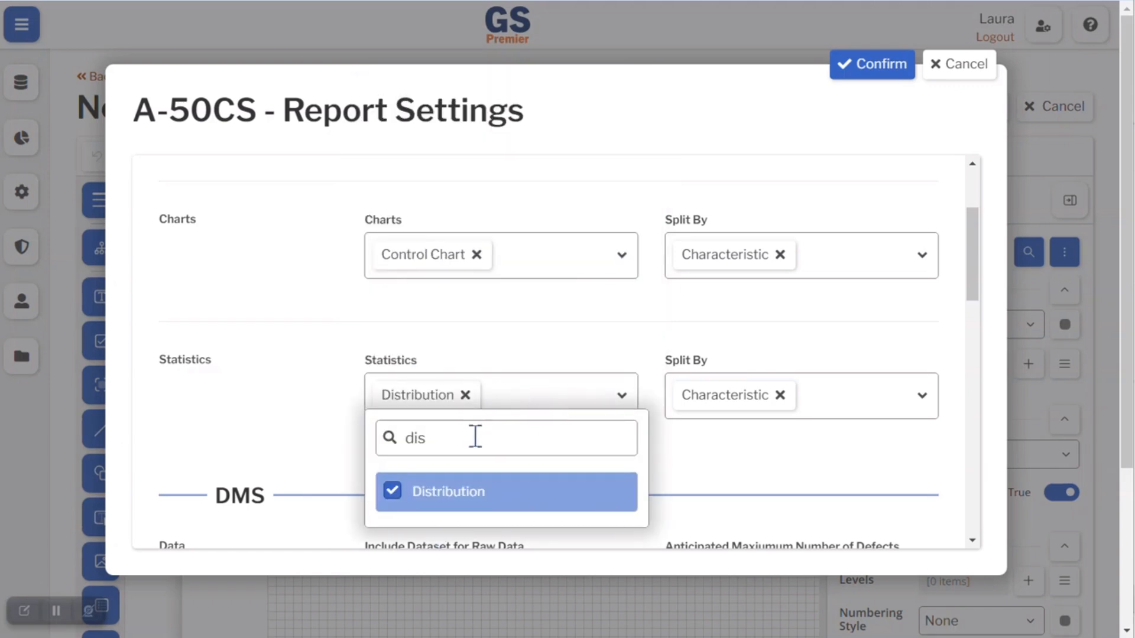
pyautogui.moveTo(475, 437); pyautogui.dragTo(392, 438)
pyautogui.write('cou')
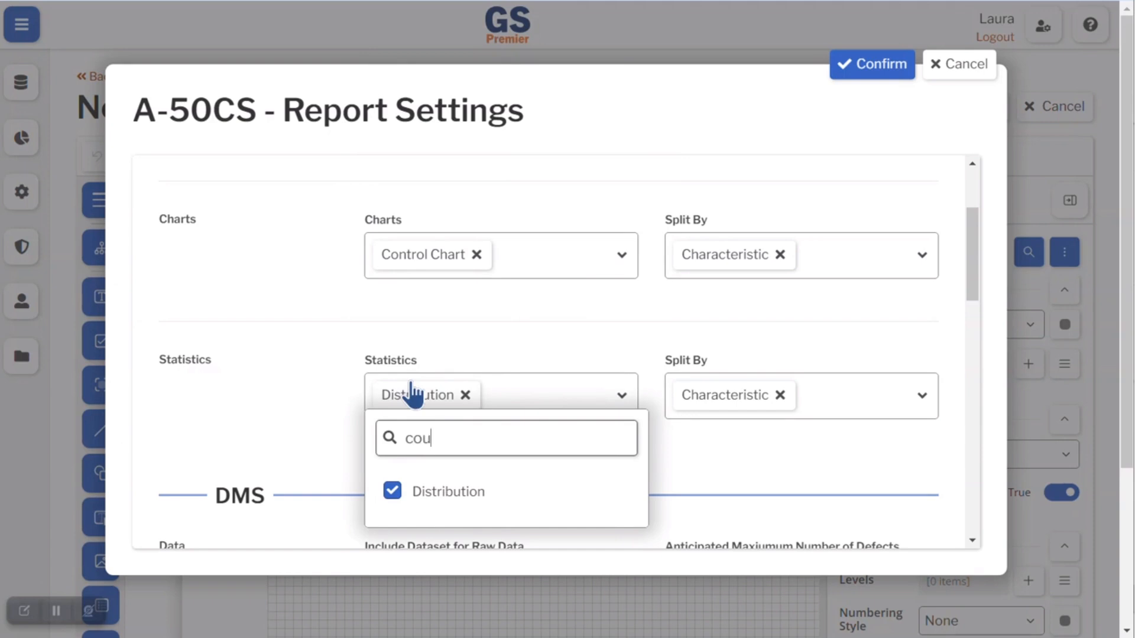
pyautogui.write('nt')
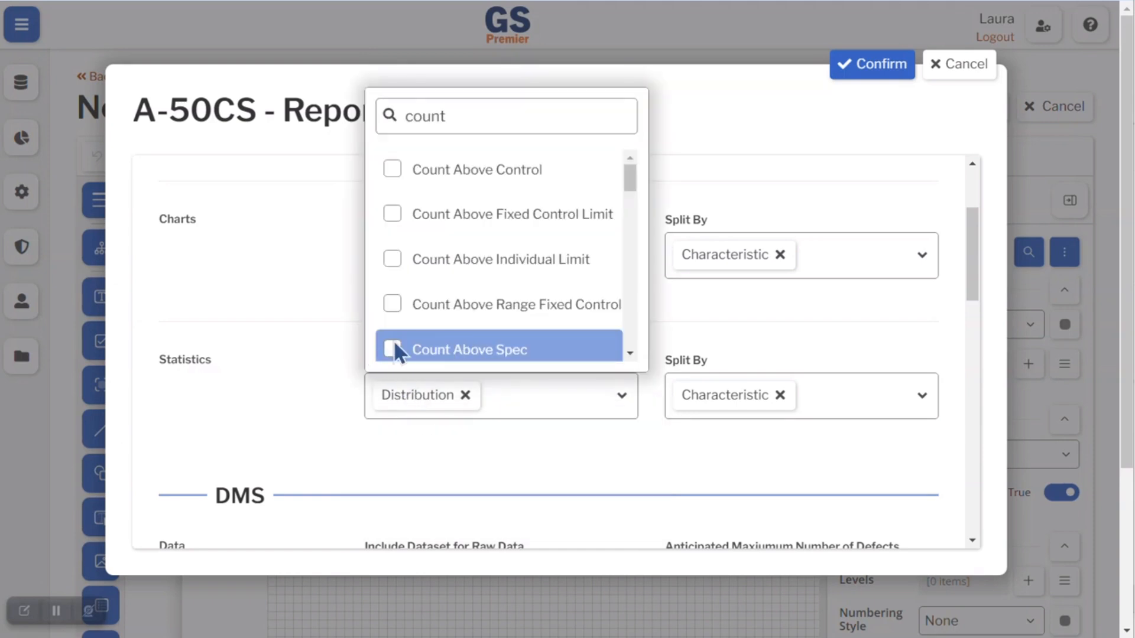
pyautogui.click(394, 345)
pyautogui.moveTo(478, 113); pyautogui.dragTo(390, 116)
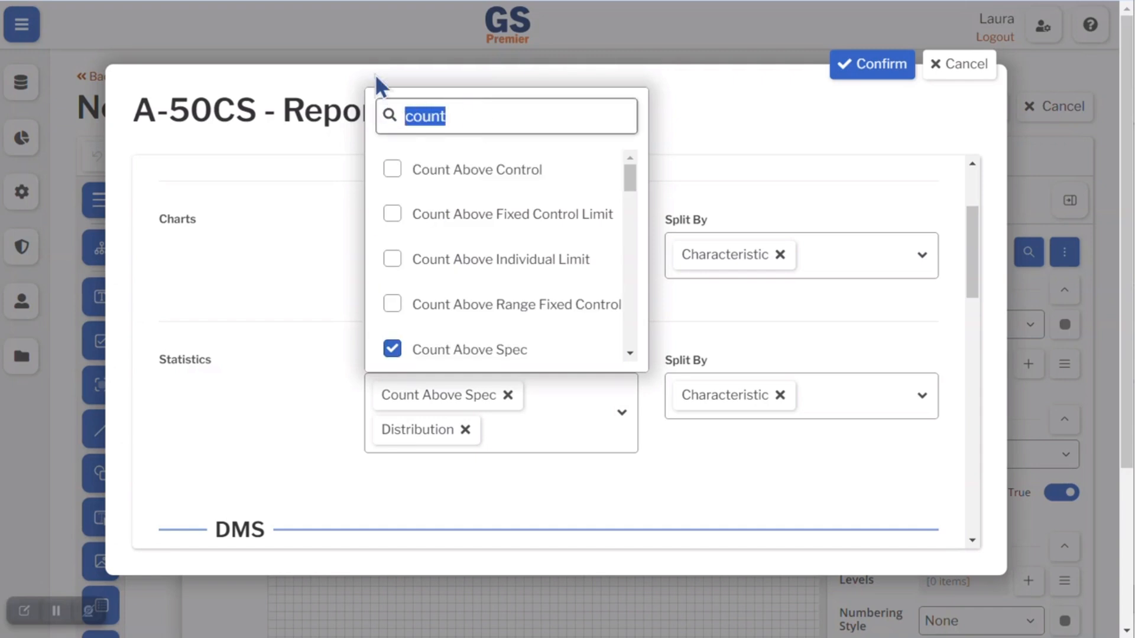
pyautogui.write('mean')
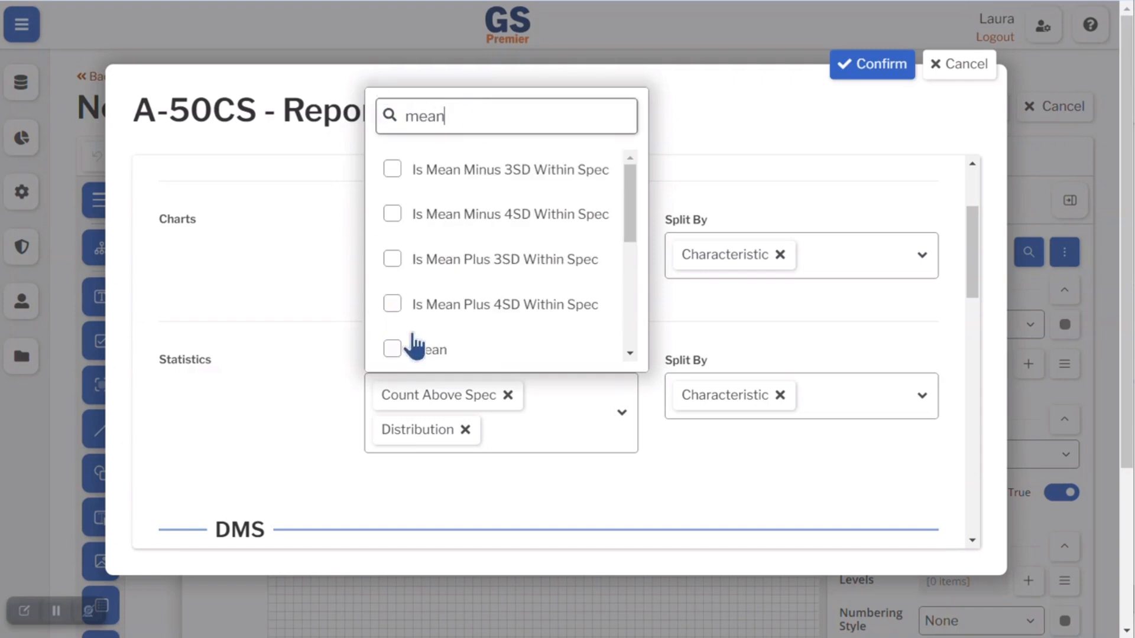
pyautogui.click(391, 348)
pyautogui.click(748, 476)
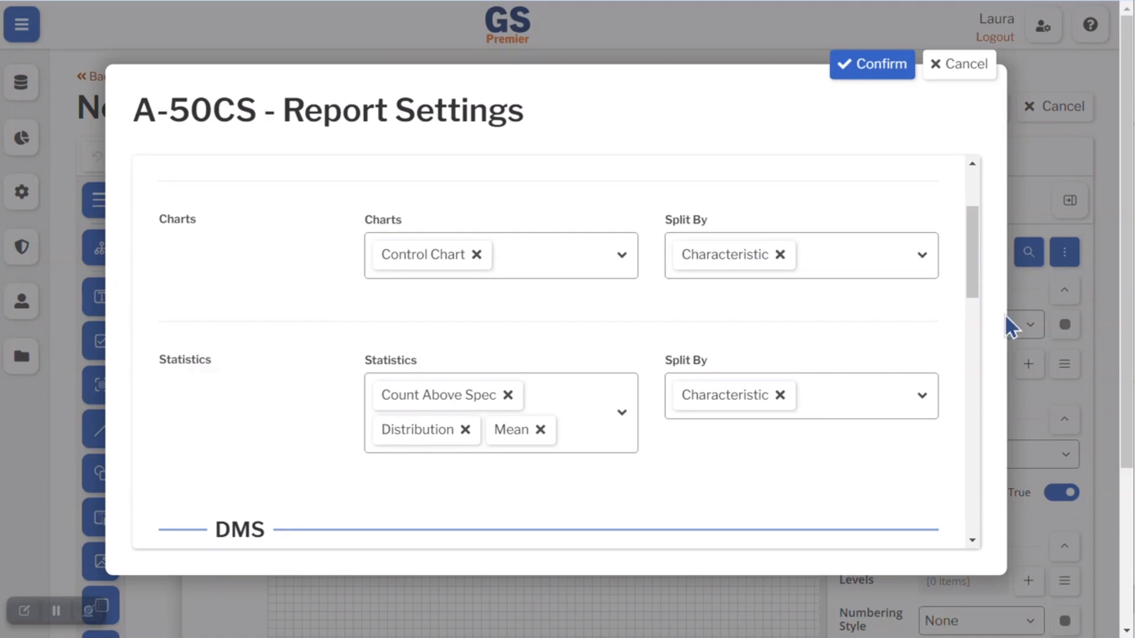
# Step: Review the DMS, OEE and Task sections of the A-50CS report settings and confirm the settings
pyautogui.moveTo(977, 215); pyautogui.dragTo(999, 294)
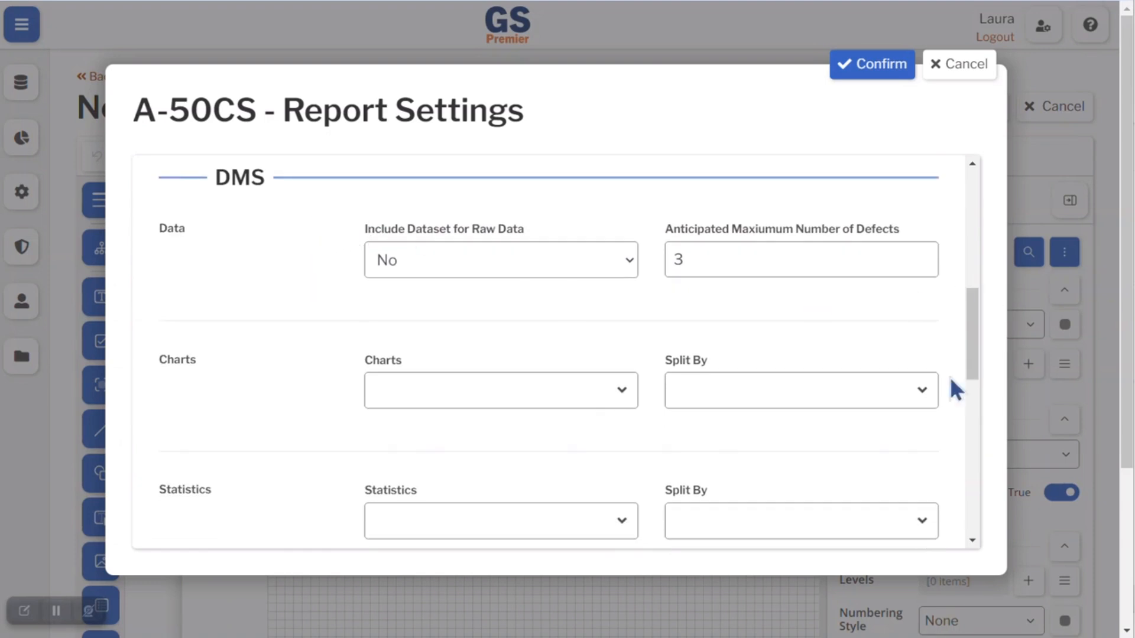
pyautogui.moveTo(973, 317); pyautogui.dragTo(982, 362)
pyautogui.scroll(-3, 987, 381)
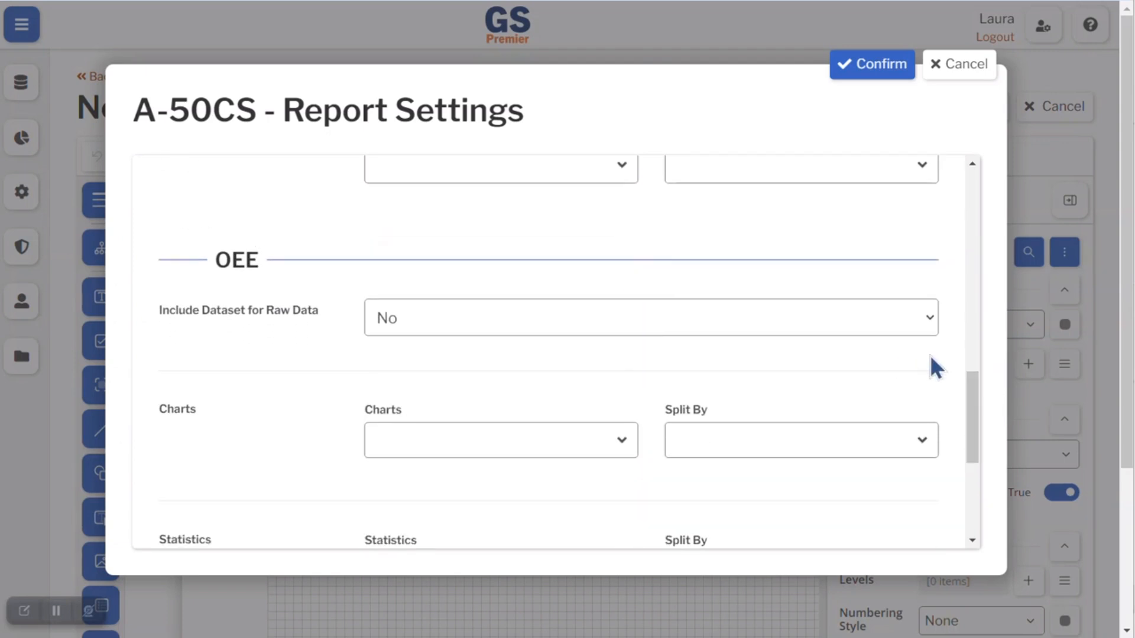
pyautogui.moveTo(973, 393); pyautogui.dragTo(1005, 471)
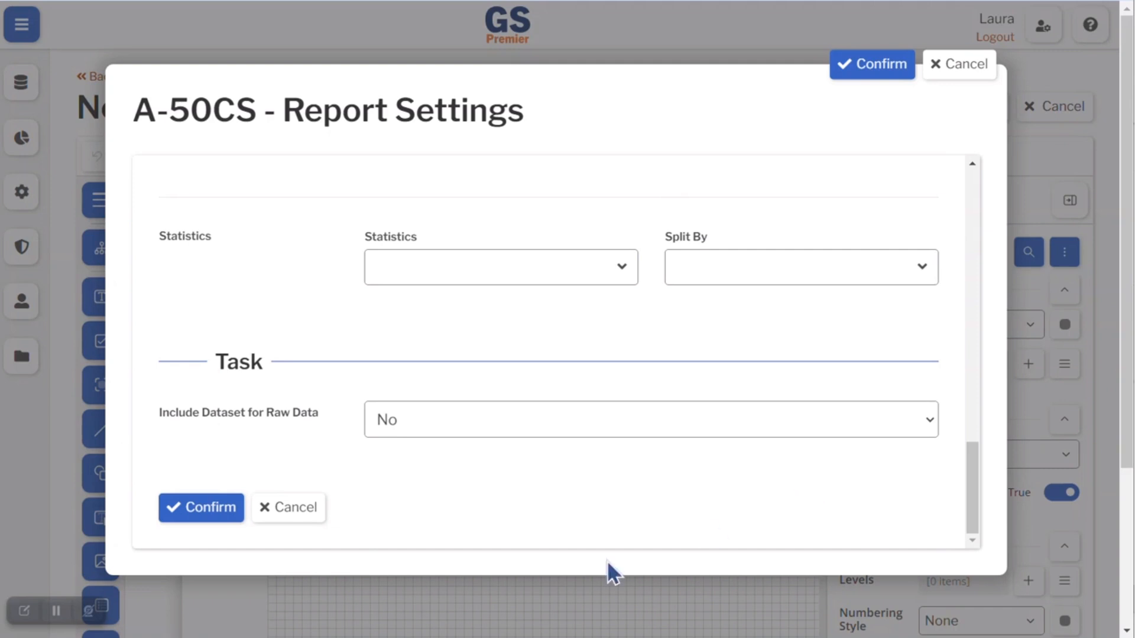
pyautogui.click(198, 513)
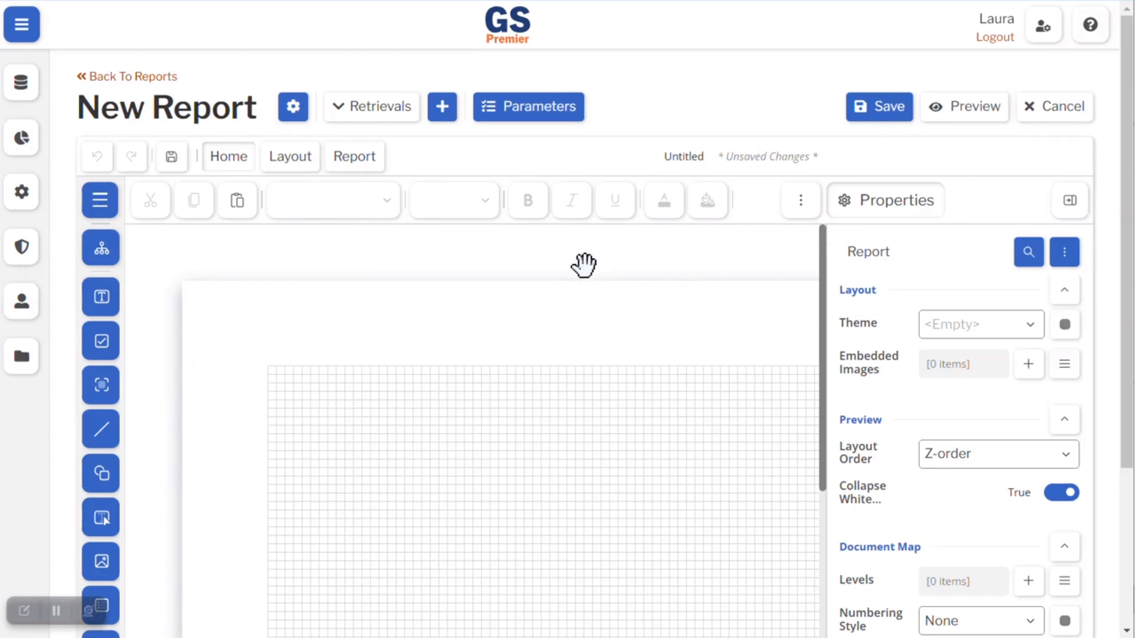
# Step: Save the new report under the name Acme COA and go back to the reports list
pyautogui.click(390, 110)
pyautogui.click(887, 113)
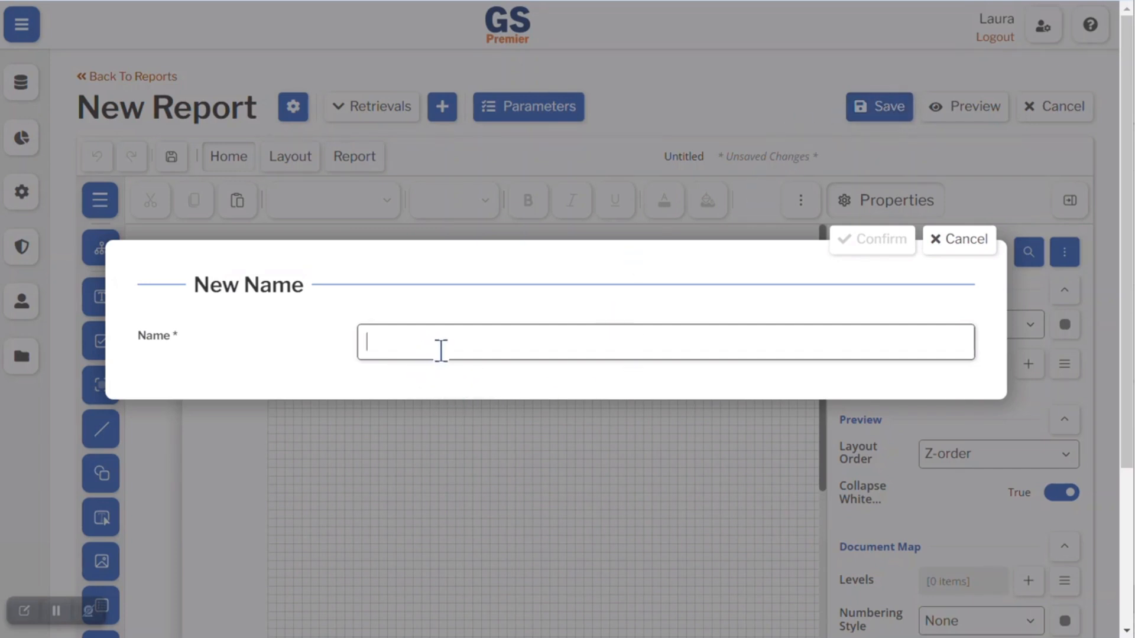
pyautogui.write('Acum')
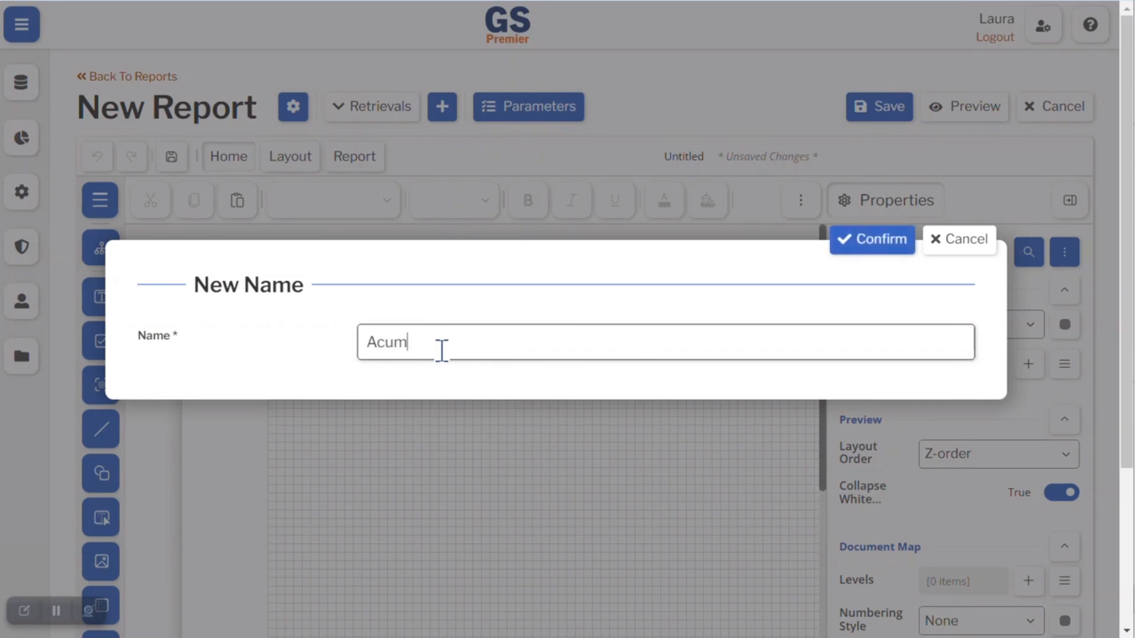
pyautogui.press('BackSpace')
pyautogui.press('BackSpace')
pyautogui.write('me COA')
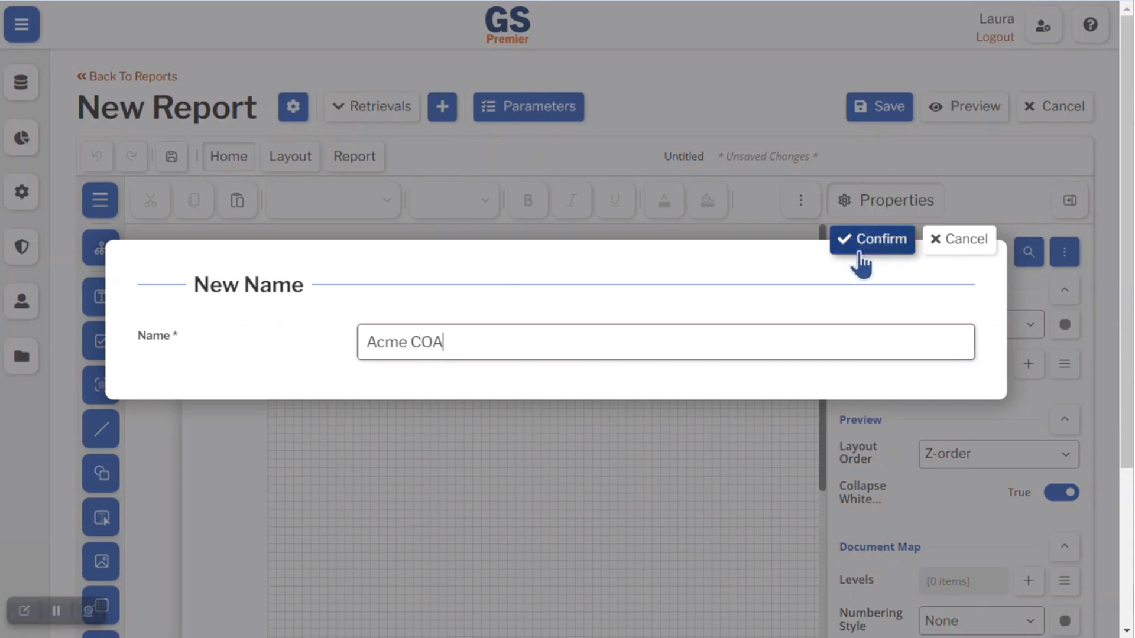
pyautogui.click(882, 245)
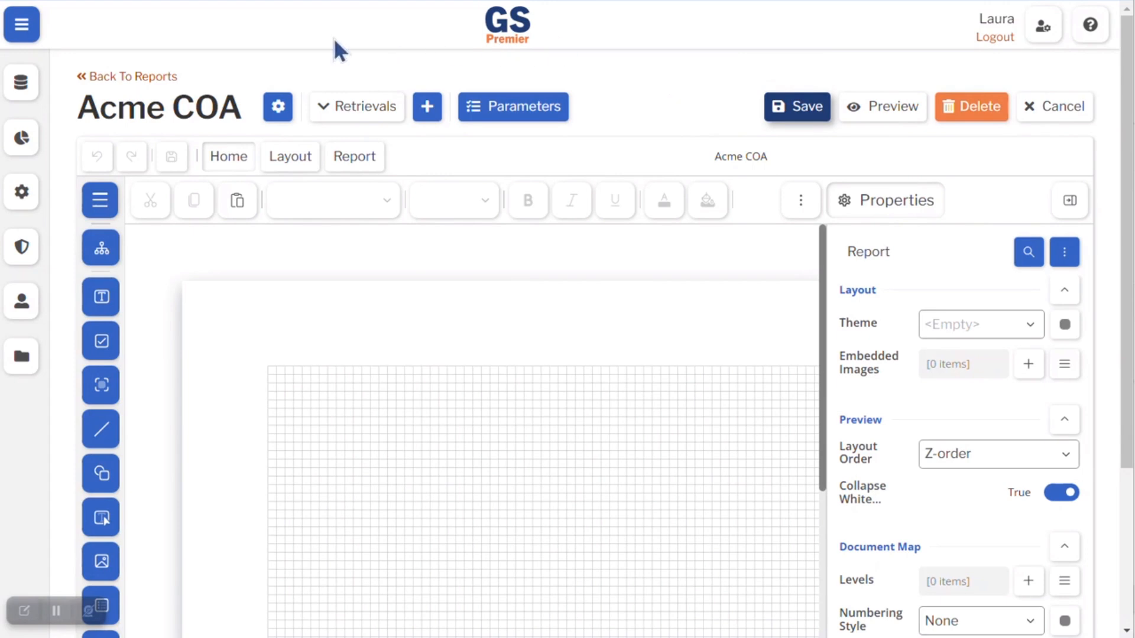
pyautogui.click(160, 77)
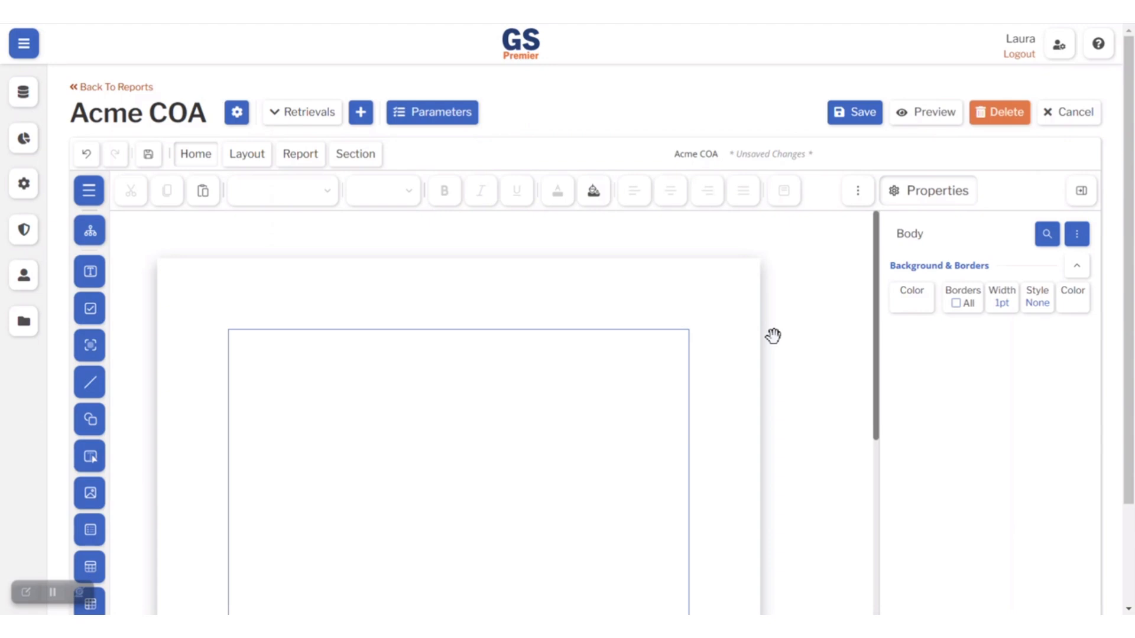
# Step: Examine the properties of ContinuousSection1 and the measurement unit toggle of the report page
pyautogui.scroll(-5, 787, 330)
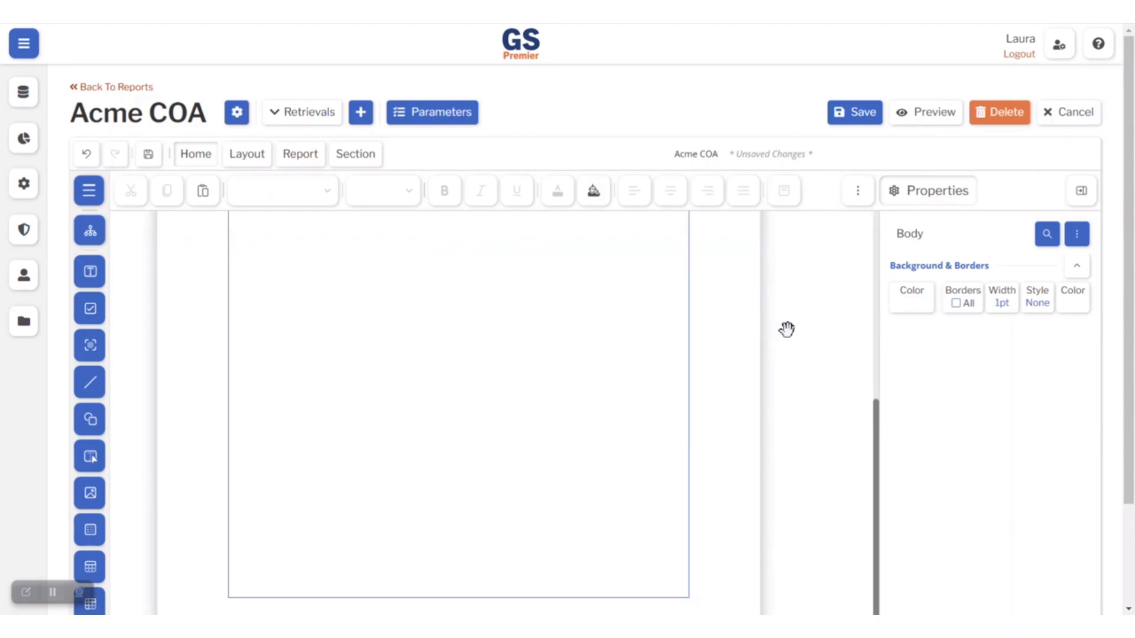
pyautogui.moveTo(1129, 451); pyautogui.dragTo(1130, 570)
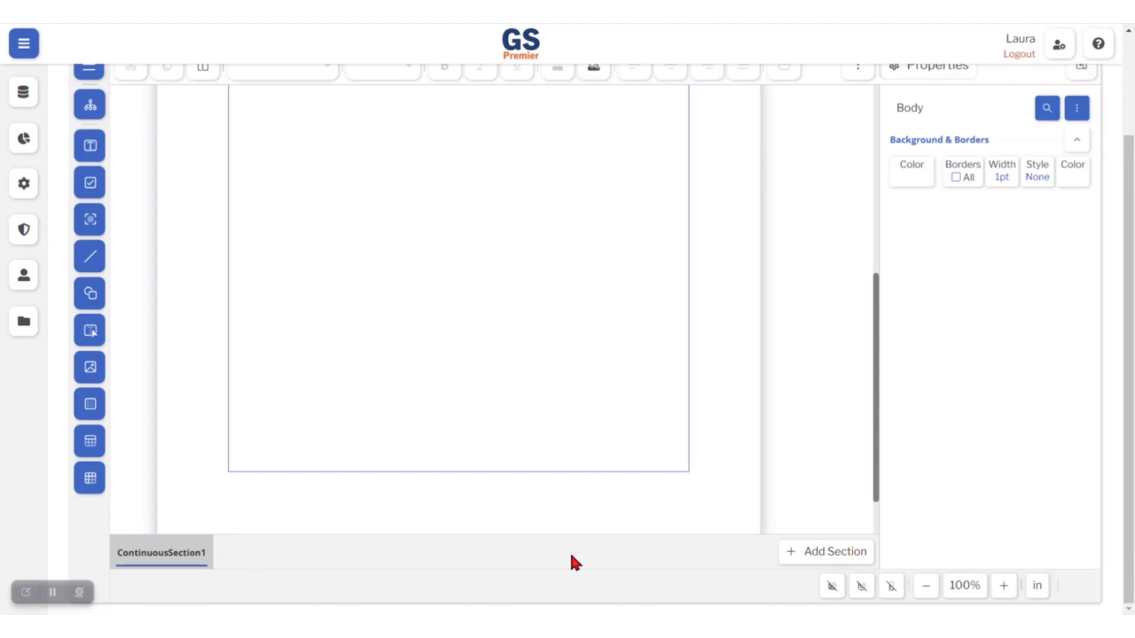
pyautogui.click(153, 555)
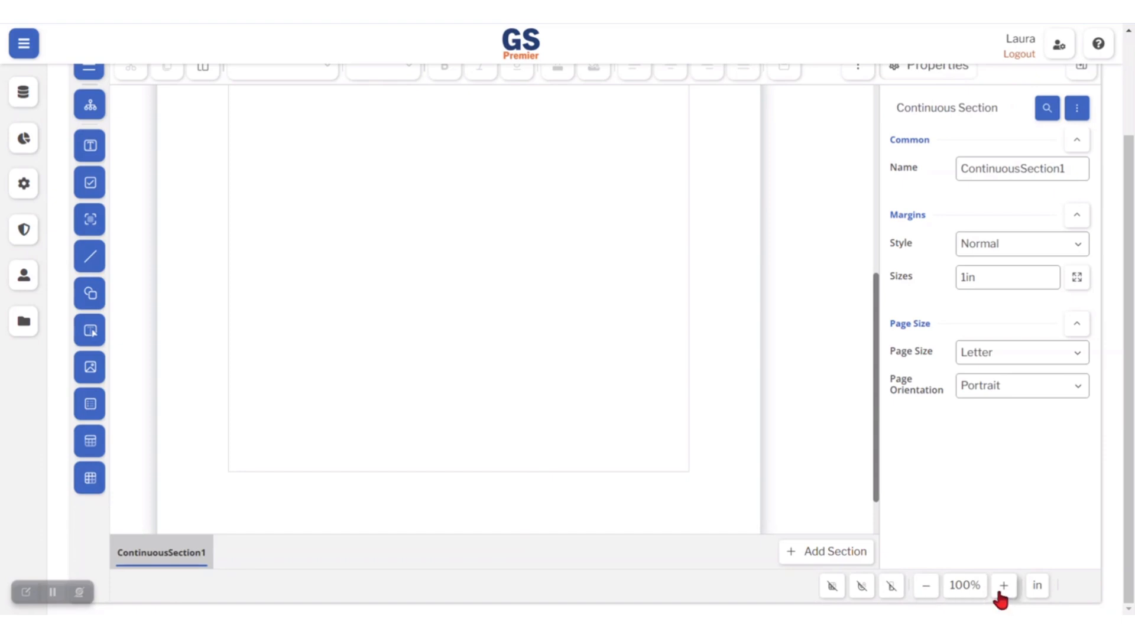
pyautogui.click(1036, 591)
pyautogui.click(1036, 591)
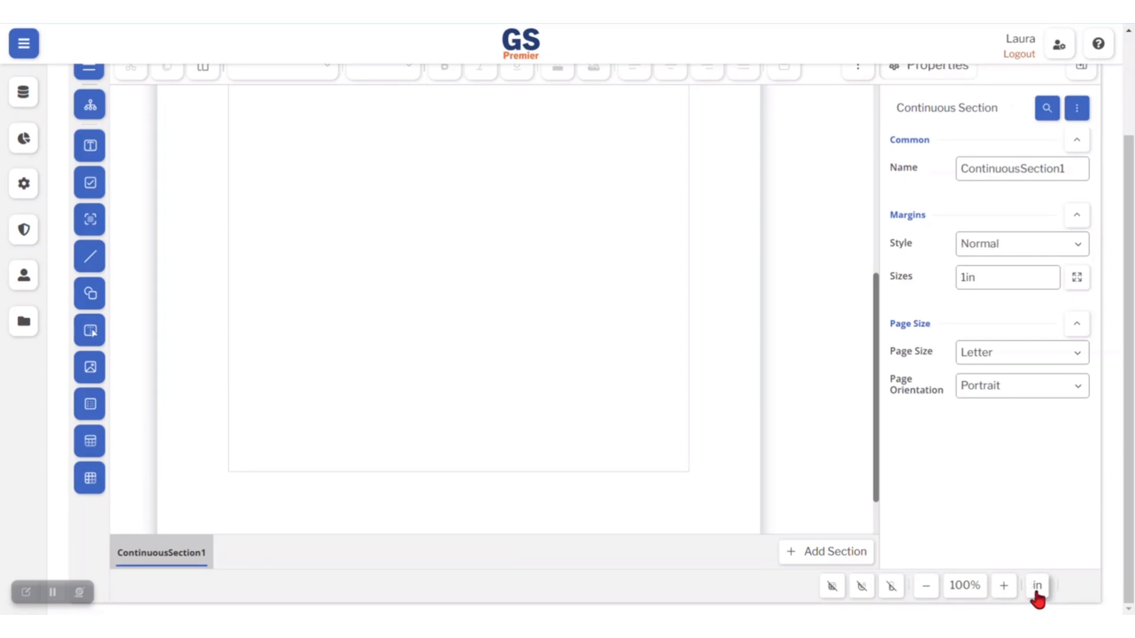
pyautogui.scroll(5, 788, 374)
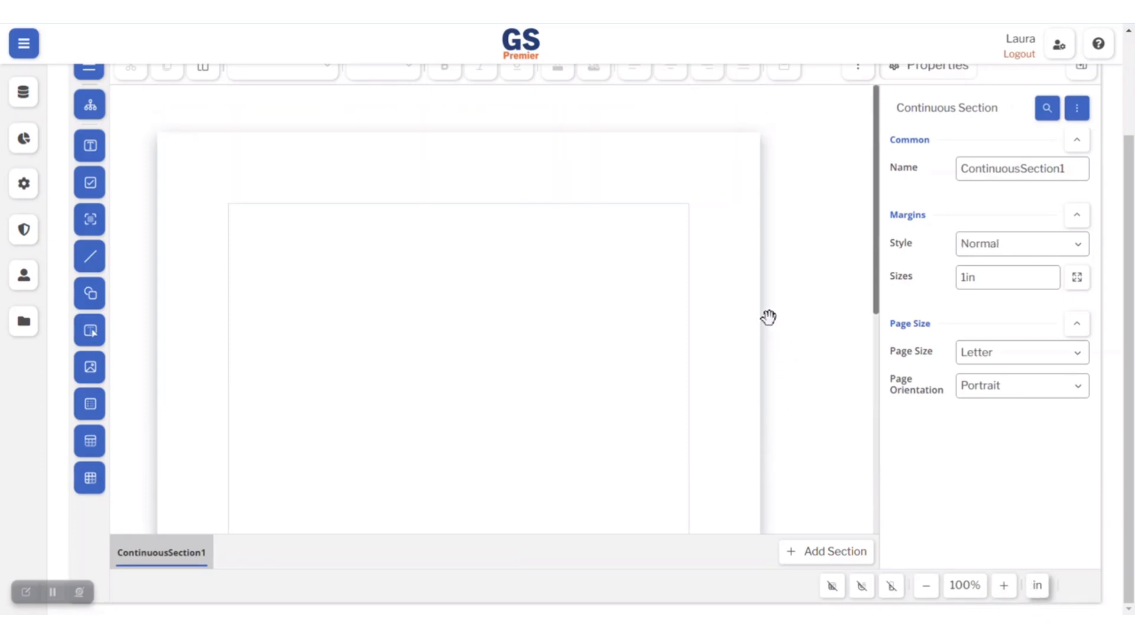
pyautogui.moveTo(1126, 281); pyautogui.dragTo(1126, 180)
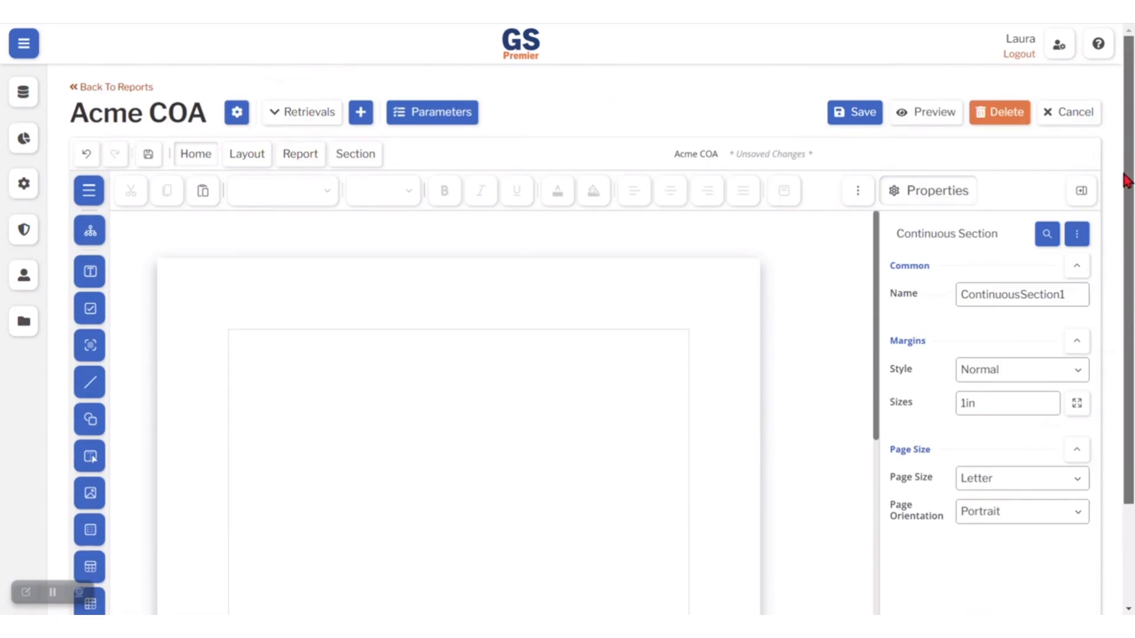
# Step: Add a text box to the report and place it in the upper-right corner of the page body
pyautogui.click(90, 190)
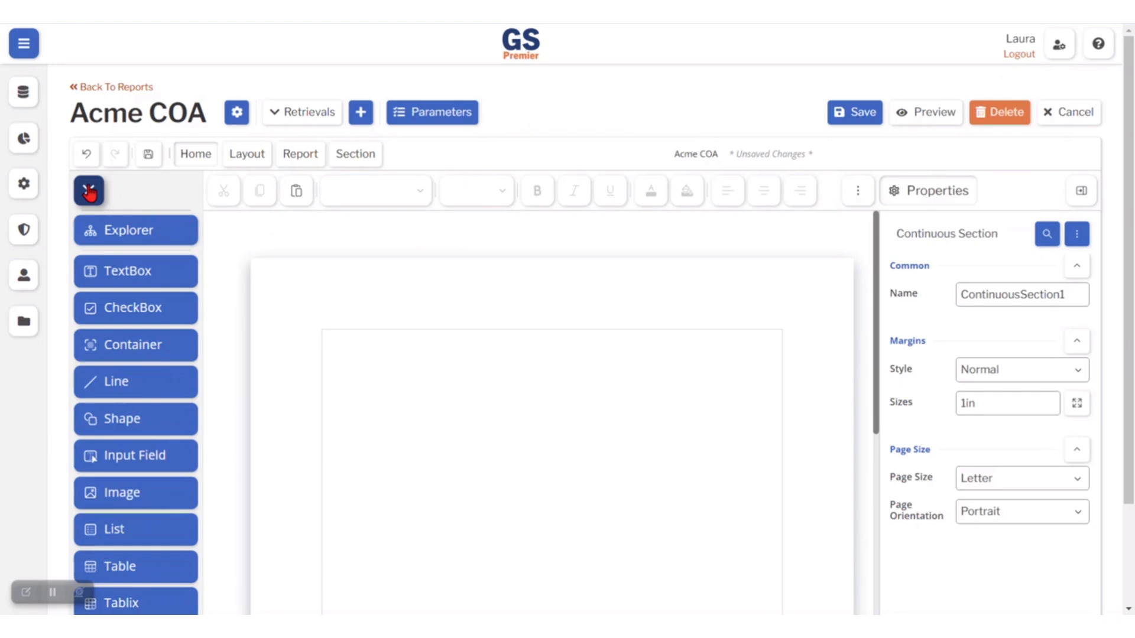
pyautogui.click(118, 285)
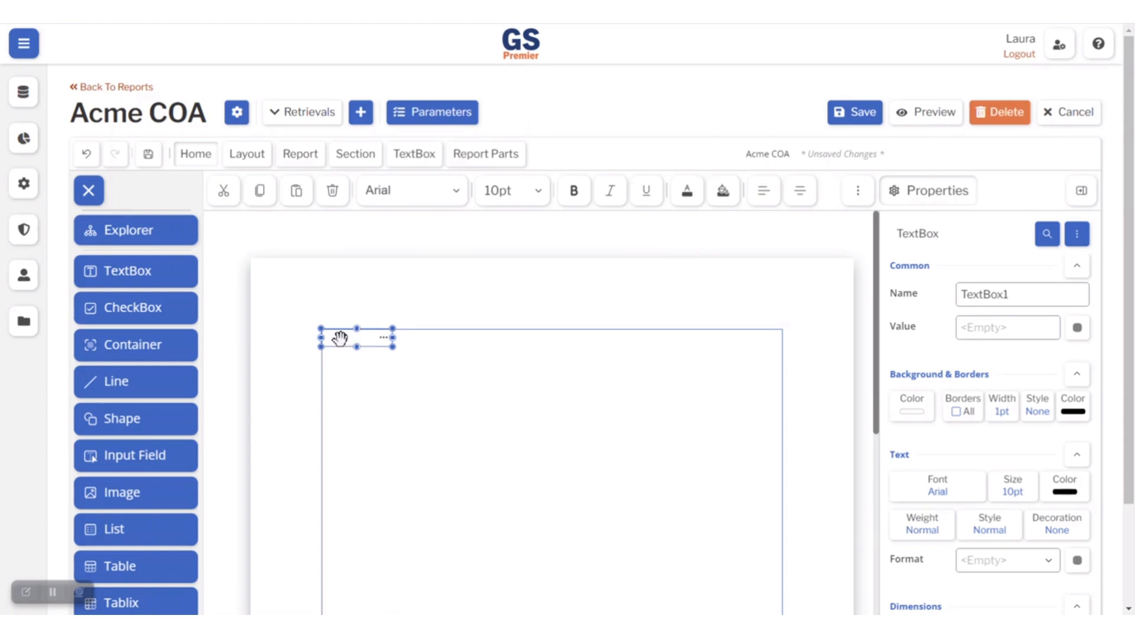
pyautogui.moveTo(340, 337); pyautogui.dragTo(615, 360)
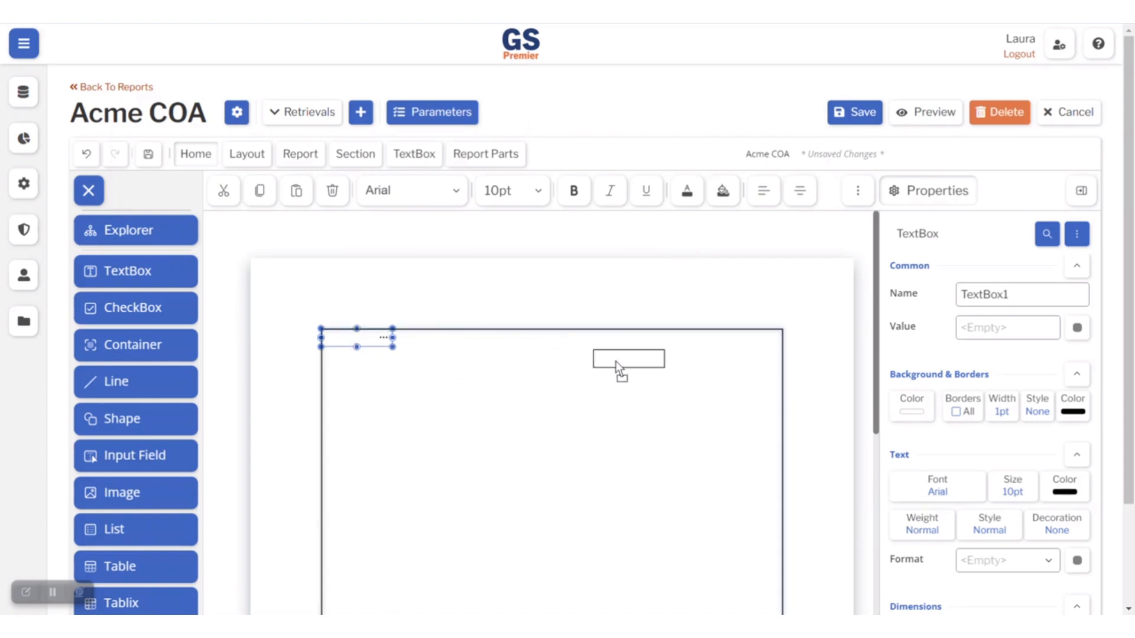
pyautogui.moveTo(704, 352); pyautogui.dragTo(726, 341)
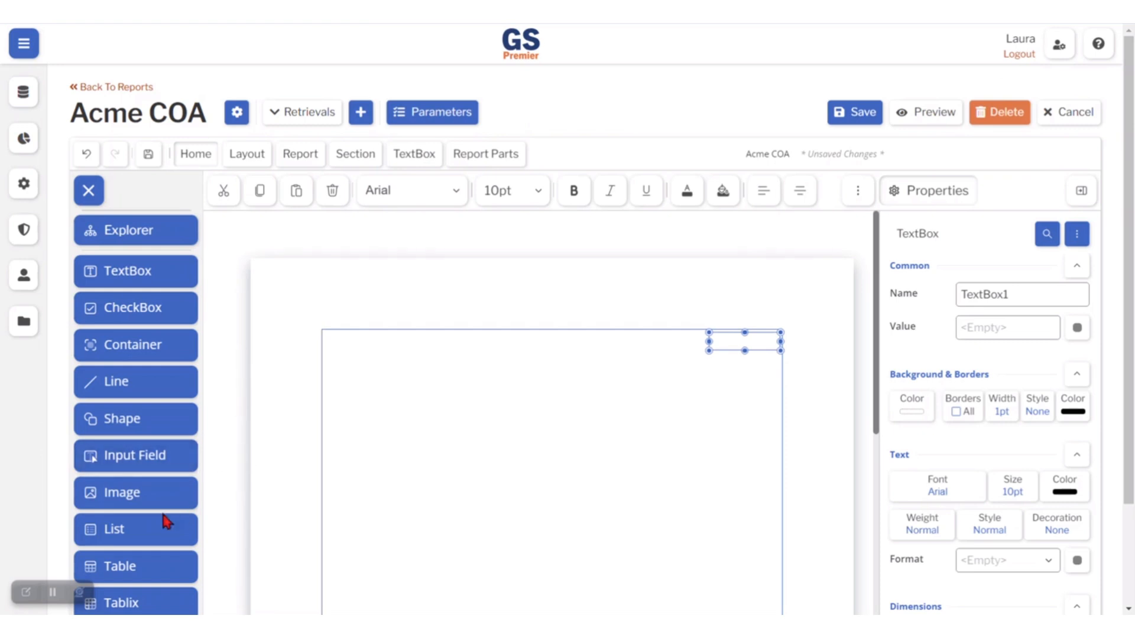
# Step: Add a table to the report and move it down the page body, about 0.26 in from its left edge
pyautogui.click(157, 572)
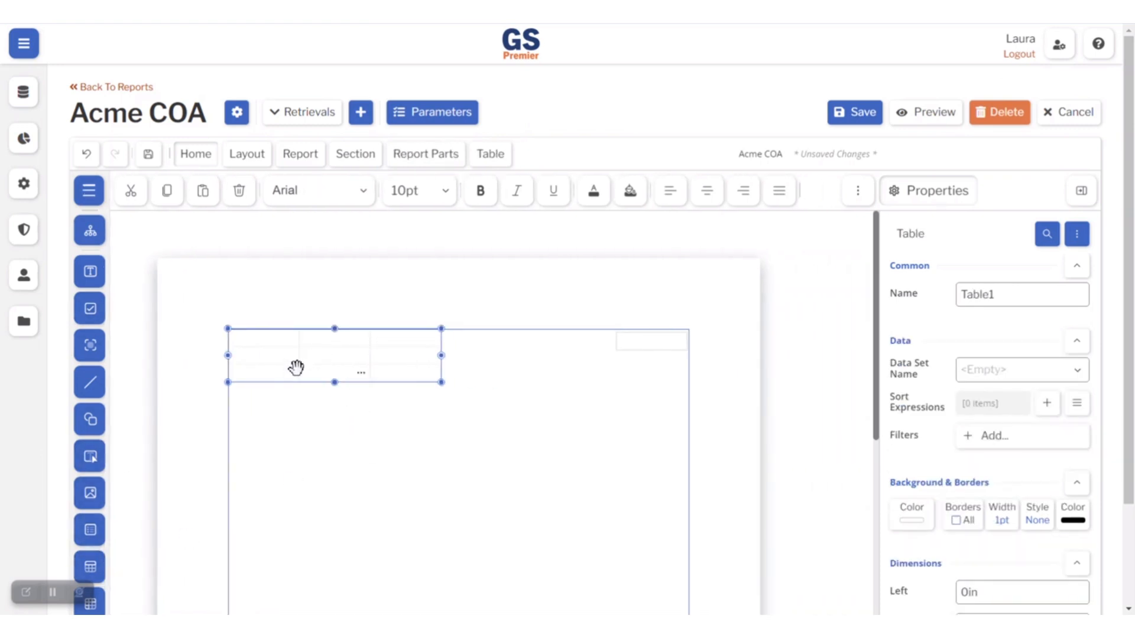
pyautogui.moveTo(296, 367); pyautogui.dragTo(317, 517)
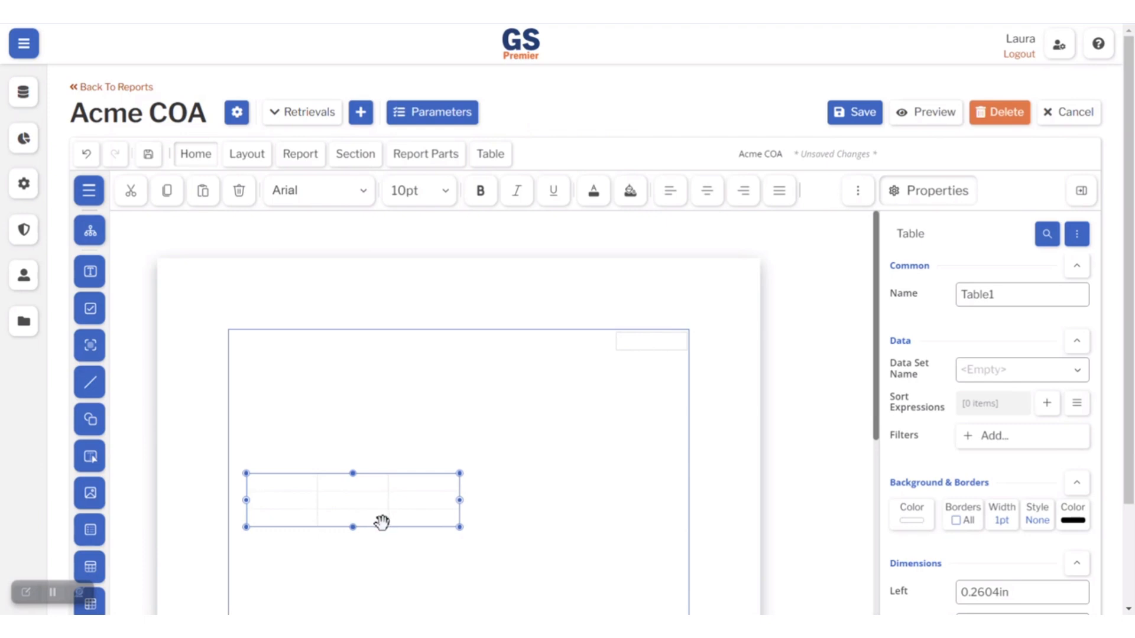
# Step: Insert three columns to the right of the table's middle column
pyautogui.click(347, 499)
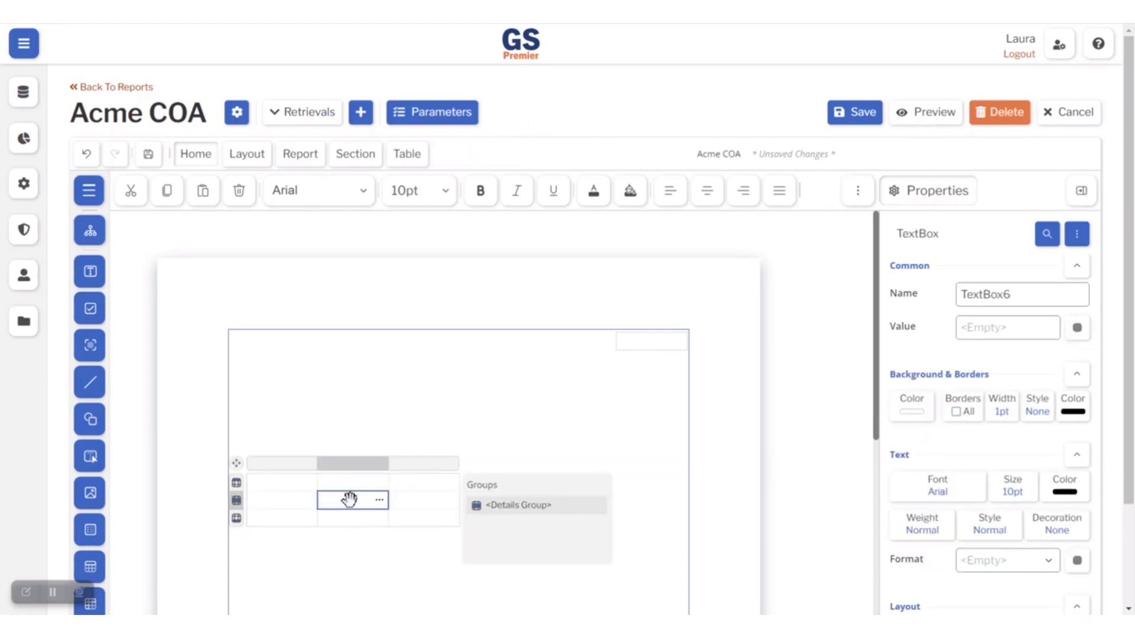
pyautogui.rightClick(348, 491)
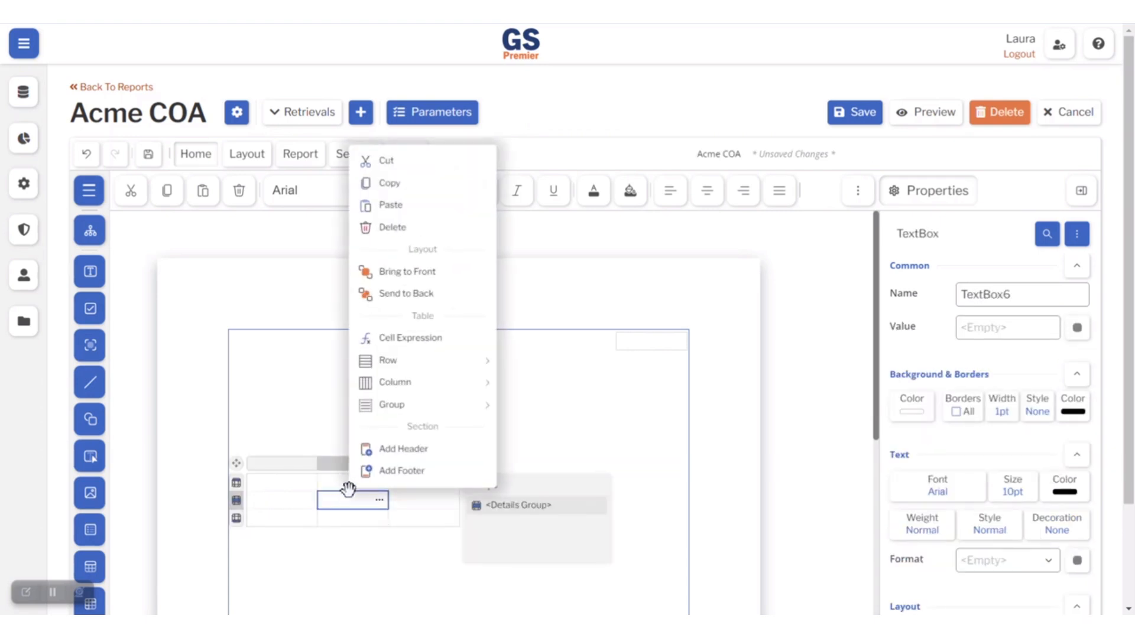
pyautogui.moveTo(398, 386)
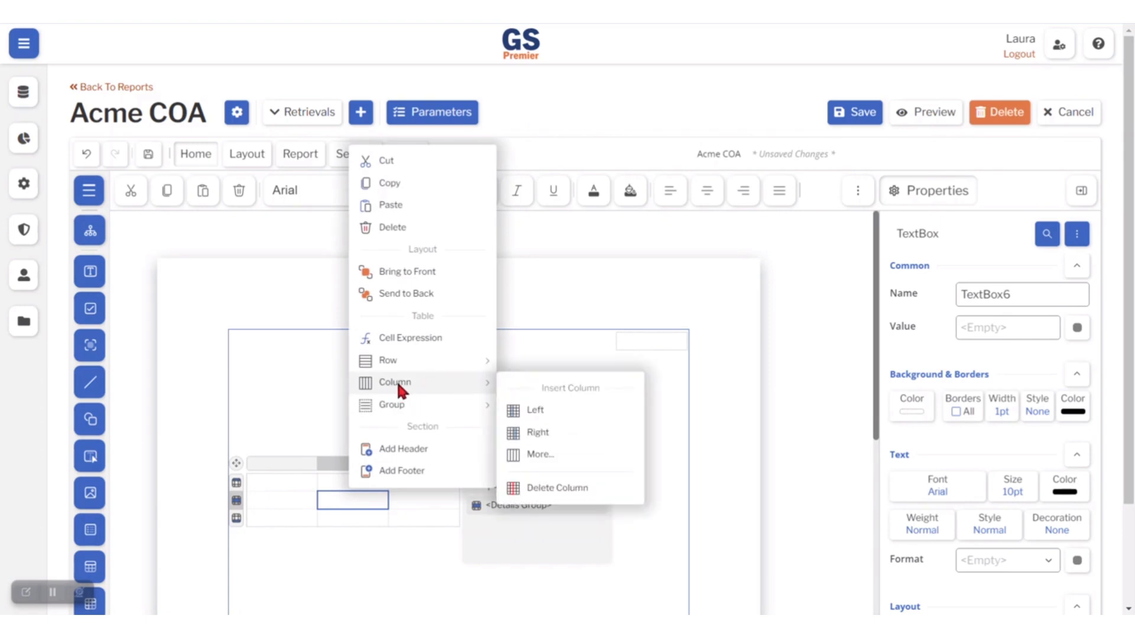
pyautogui.click(534, 454)
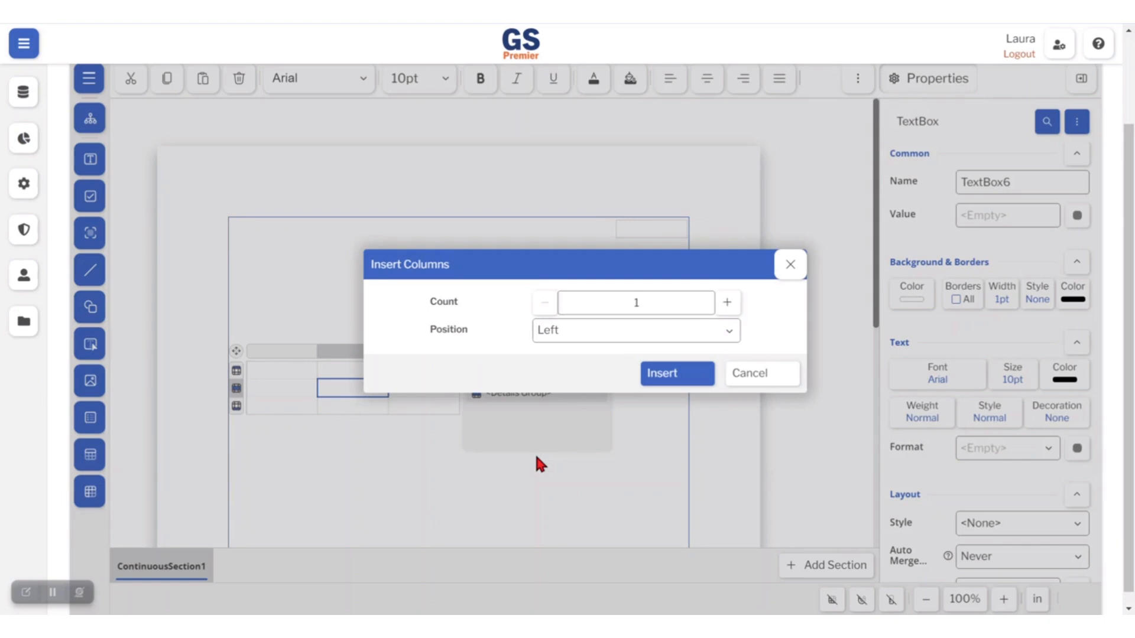
pyautogui.click(575, 336)
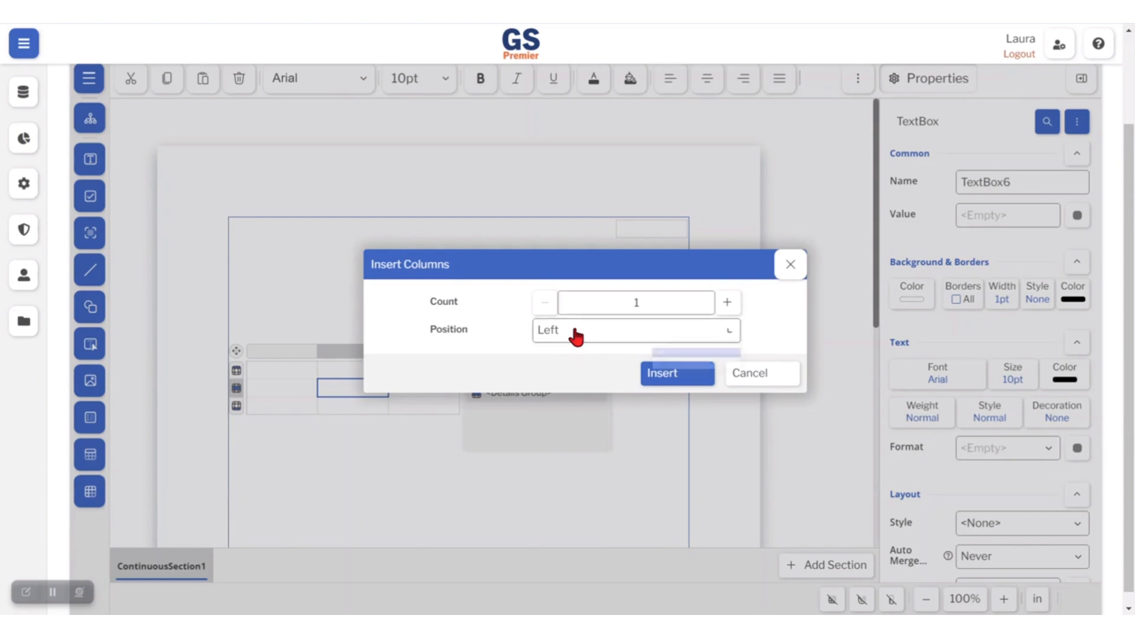
pyautogui.click(557, 385)
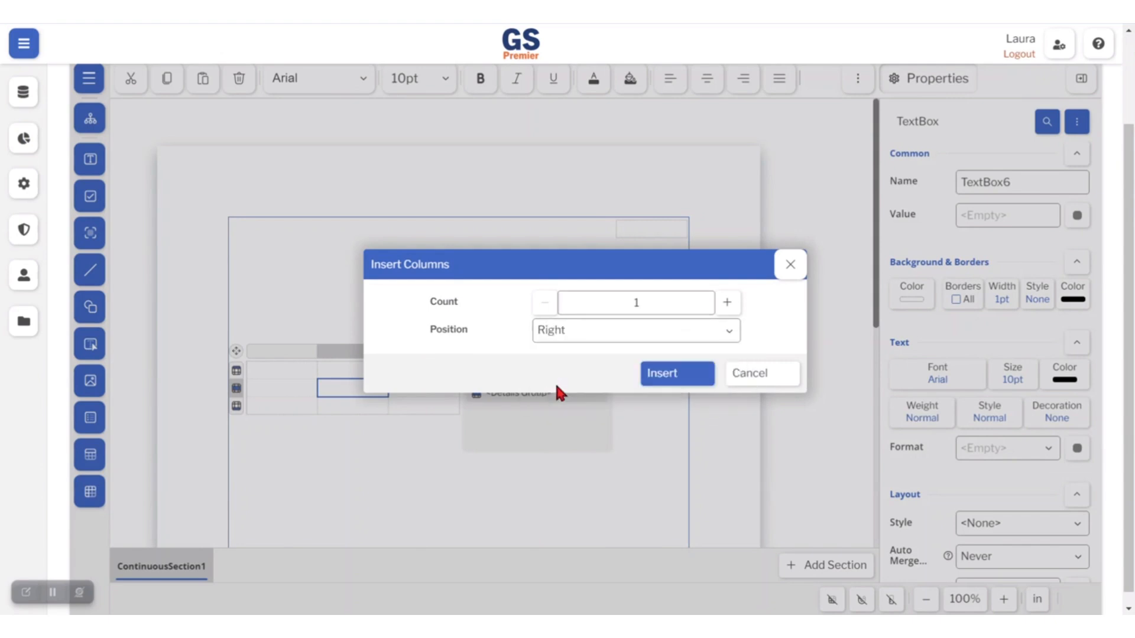
pyautogui.click(729, 305)
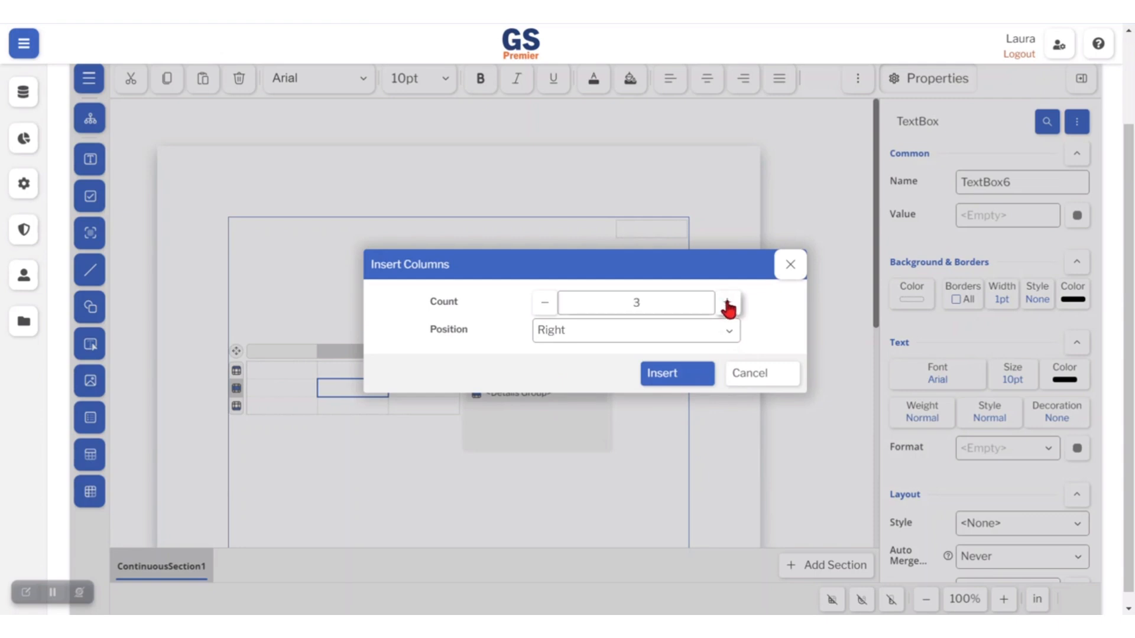
pyautogui.click(664, 377)
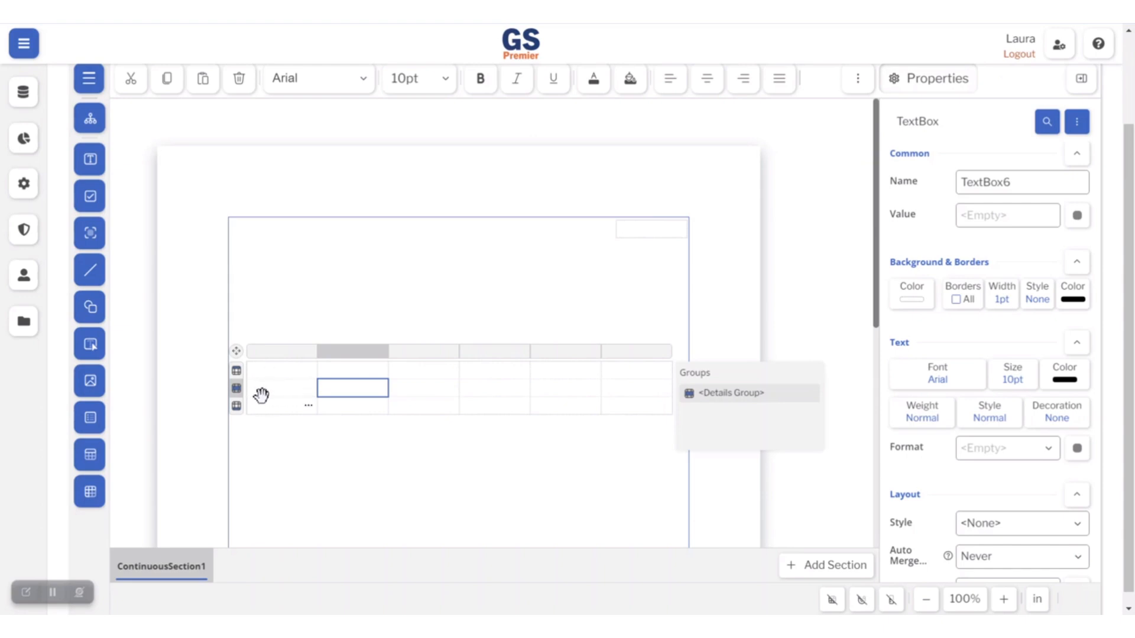
# Step: Assign the Characteristic field to the first cell and the Data 1 field to the second cell of the table's detail row
pyautogui.click(308, 392)
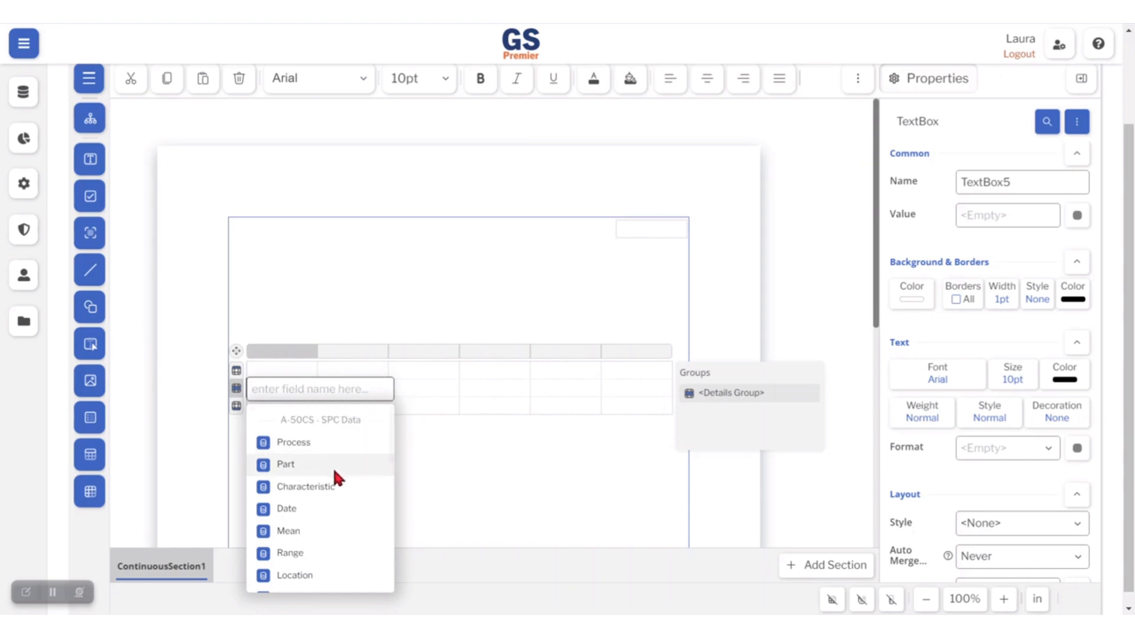
pyautogui.click(311, 485)
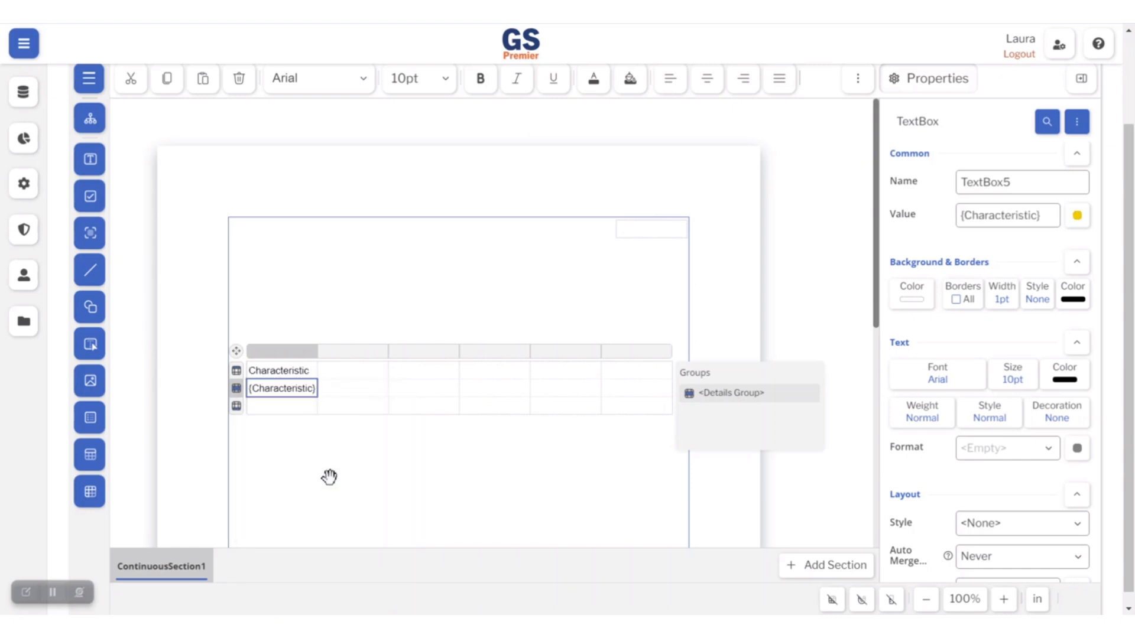
pyautogui.click(381, 394)
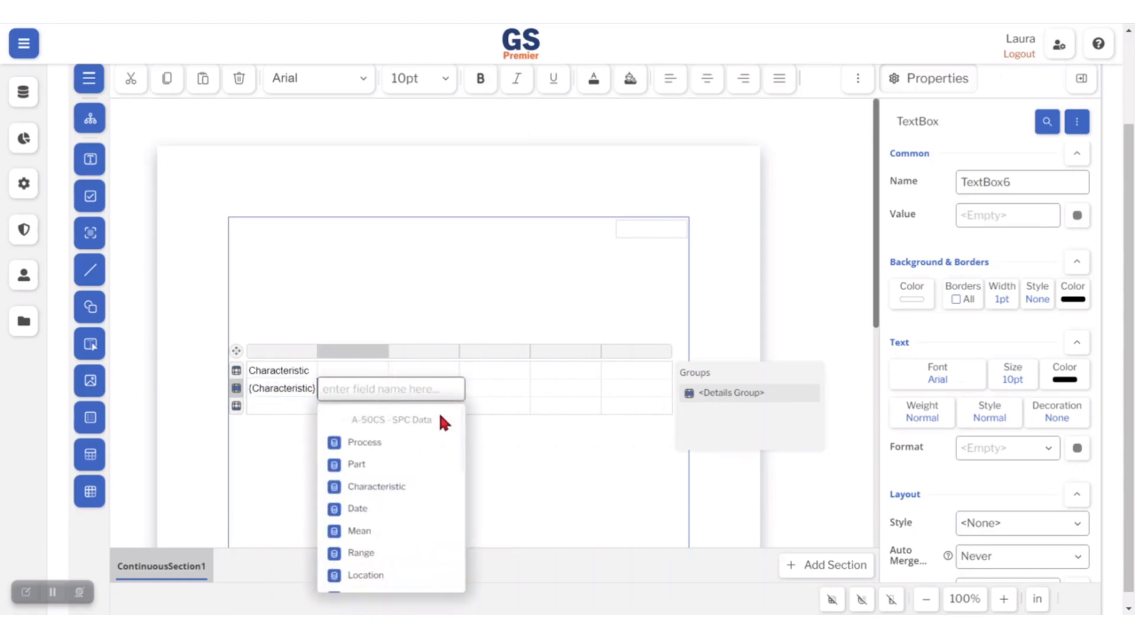
pyautogui.scroll(-5, 460, 438)
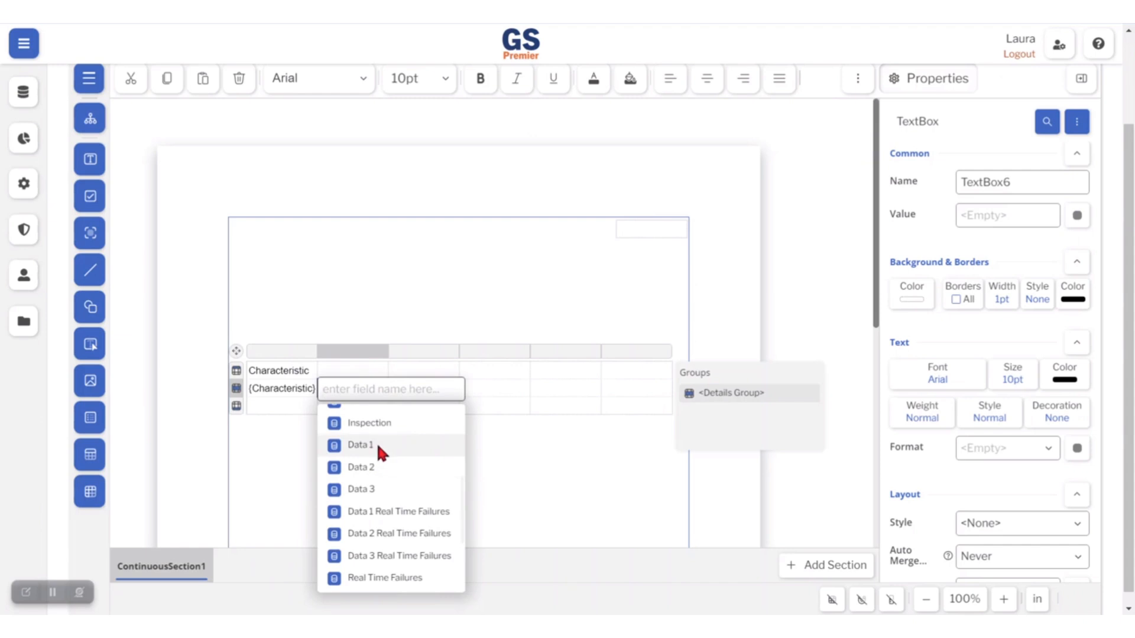
pyautogui.click(375, 443)
# Step: Assign the Data 2 field to the third cell and the Data 3 field to the fourth cell of the table's detail row
pyautogui.click(453, 391)
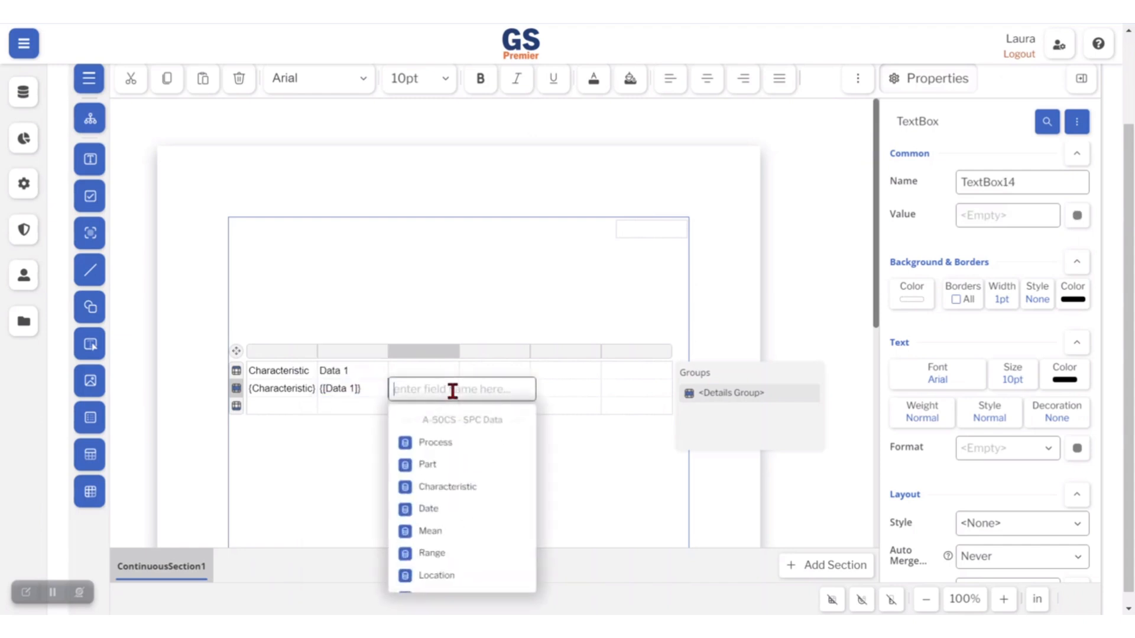
pyautogui.scroll(-5, 529, 449)
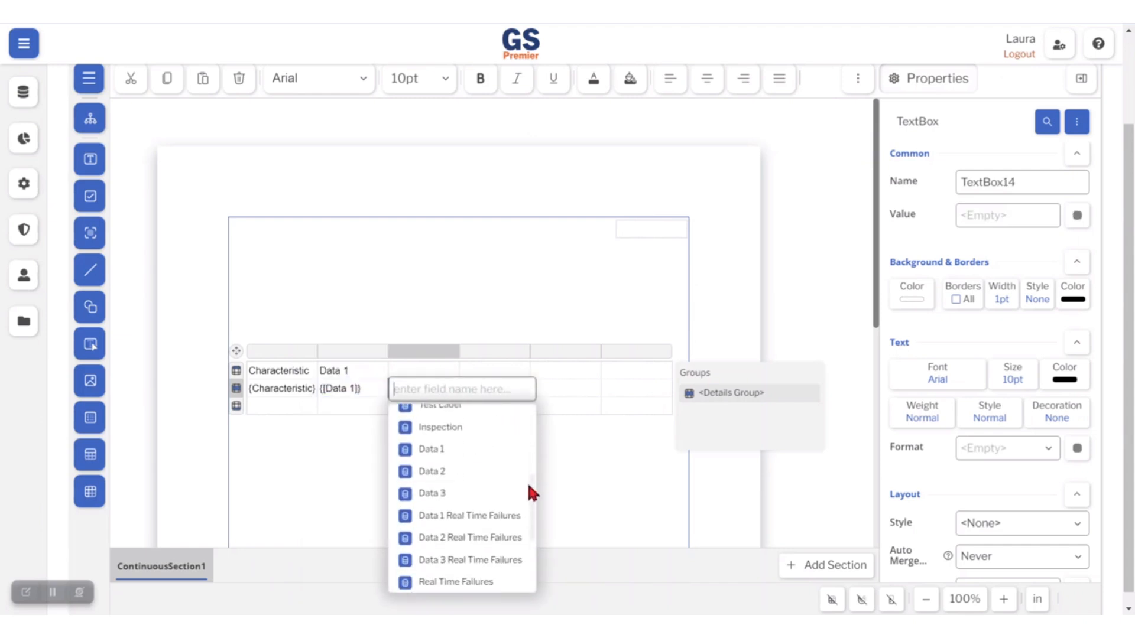
pyautogui.click(454, 462)
pyautogui.click(522, 390)
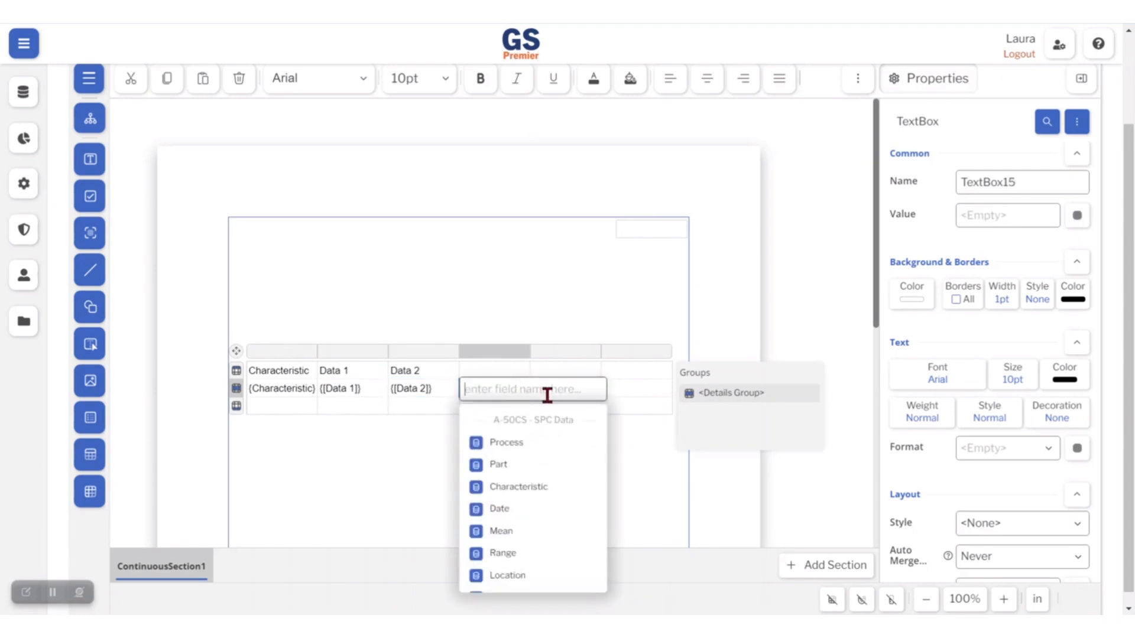
pyautogui.scroll(-3, 592, 469)
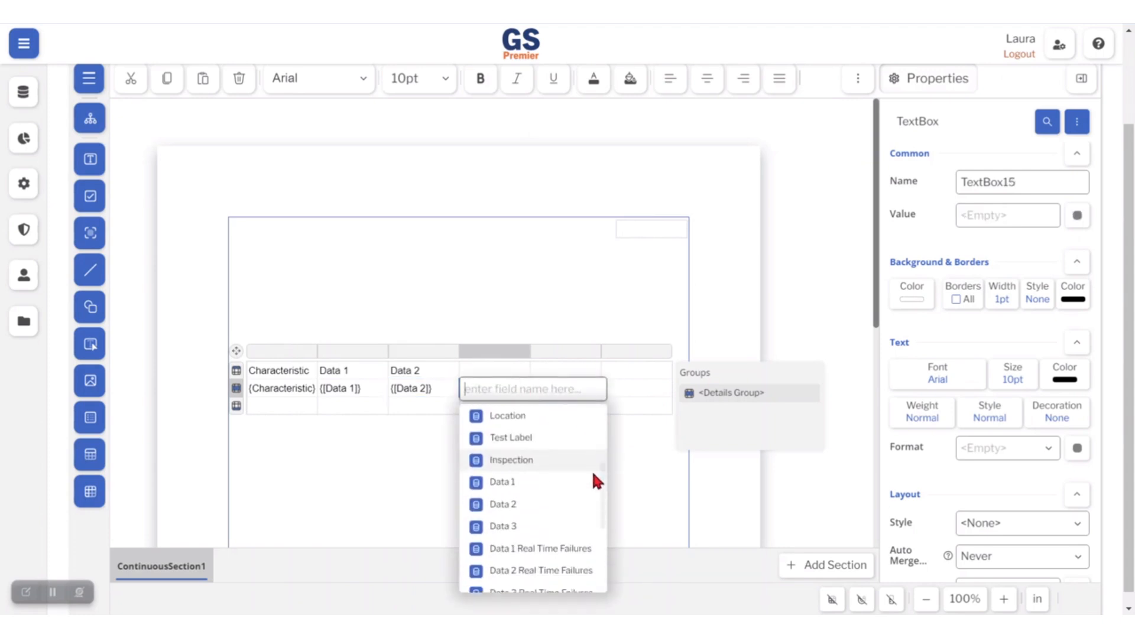
pyautogui.click(503, 519)
# Step: Assign the Mean field to the fifth cell and the Date field to the sixth cell of the table's detail row
pyautogui.click(595, 392)
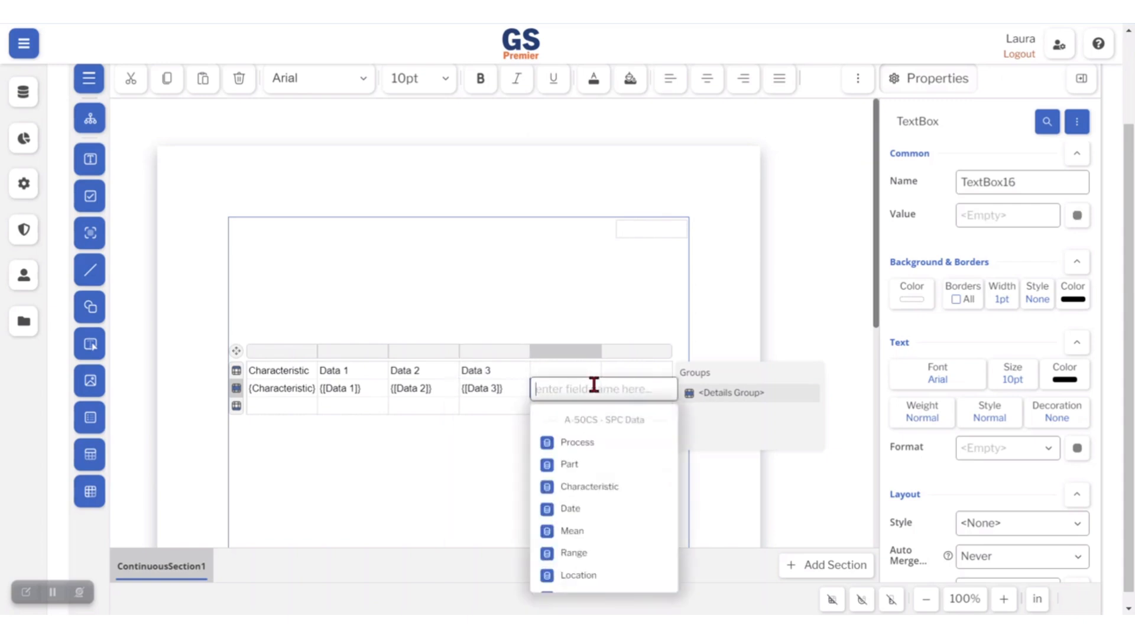
pyautogui.click(574, 530)
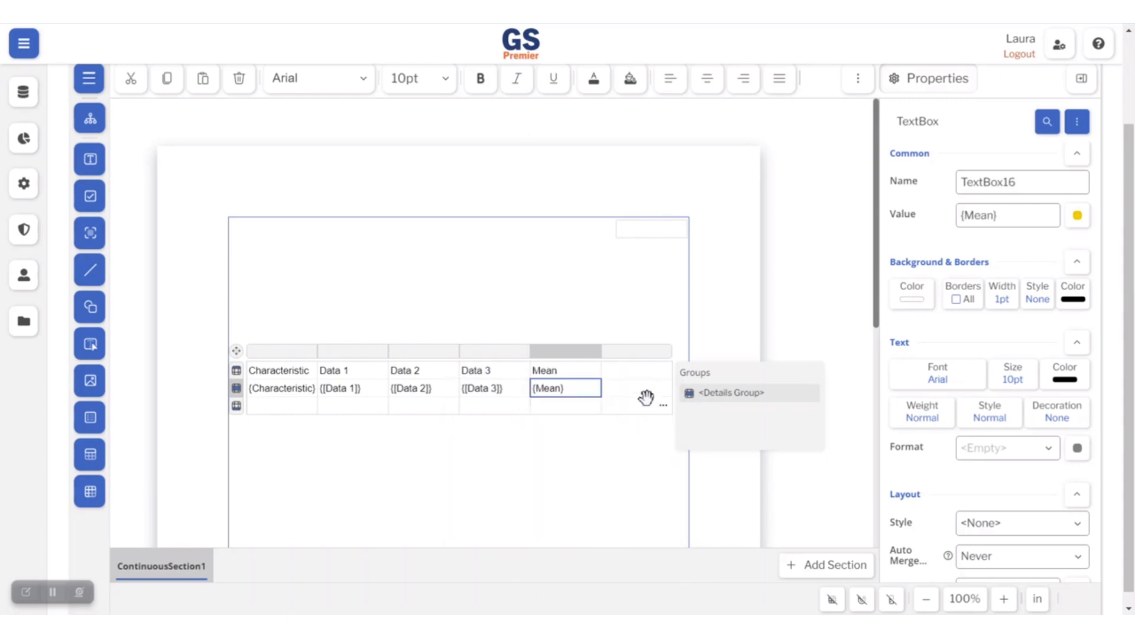
pyautogui.click(663, 390)
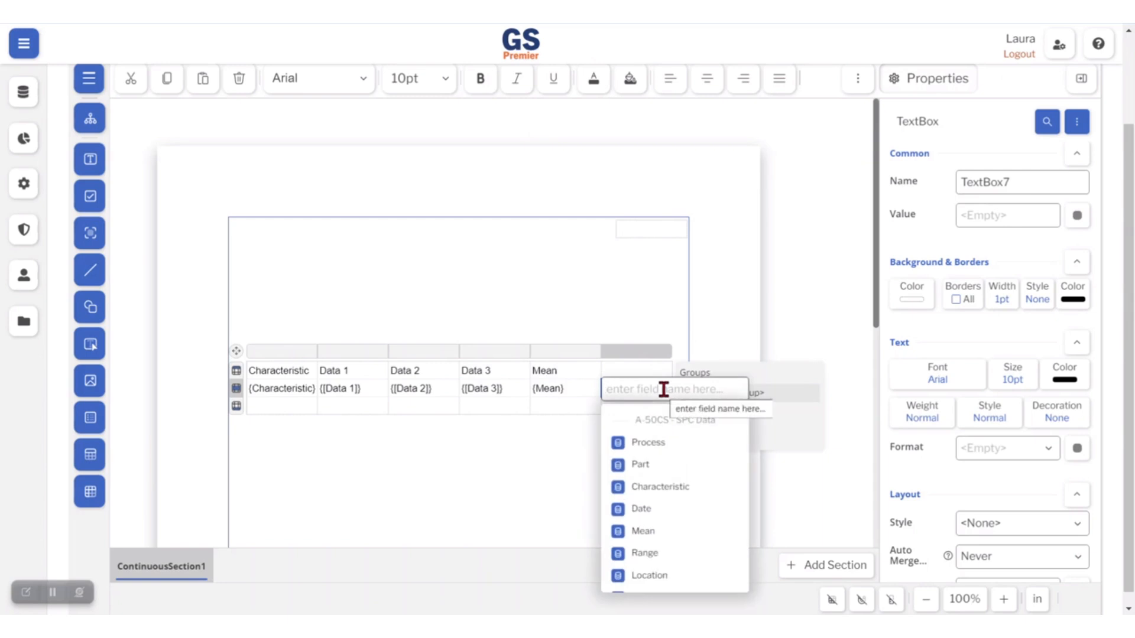
pyautogui.click(641, 508)
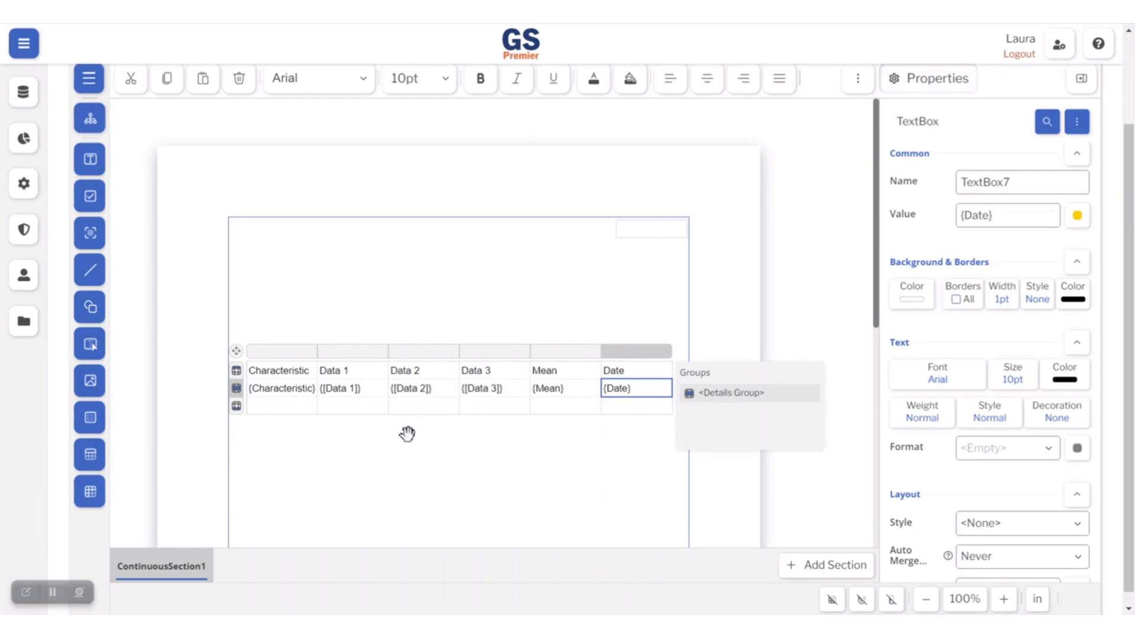
# Step: Add a second table to the report and place it just below the first, about 0.36 in from the body's left edge
pyautogui.scroll(3, 449, 263)
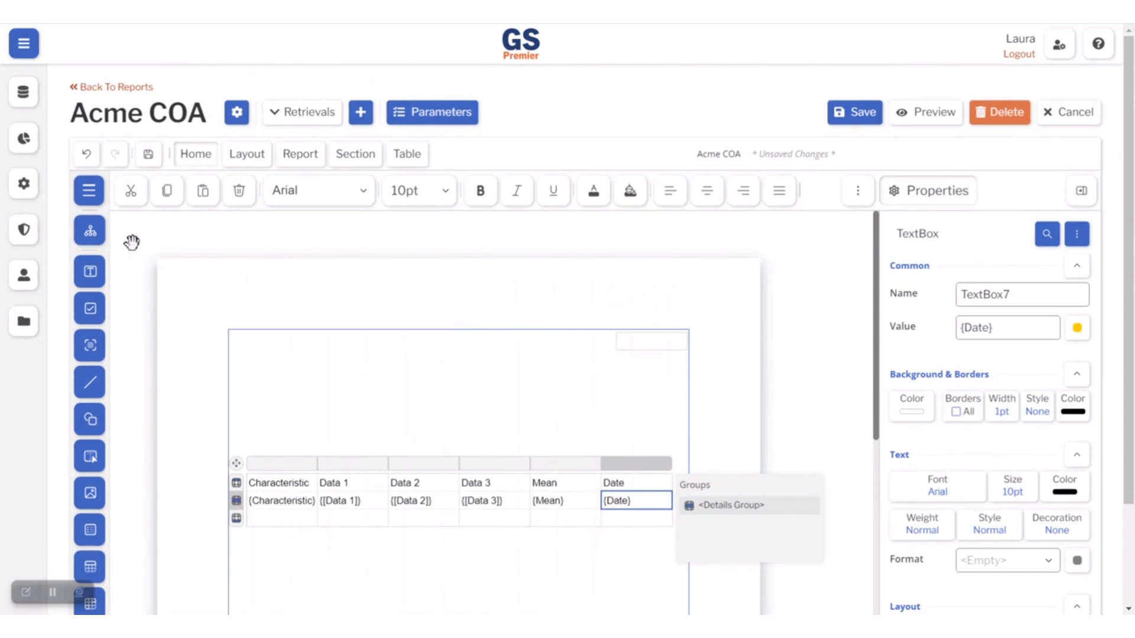
pyautogui.click(88, 190)
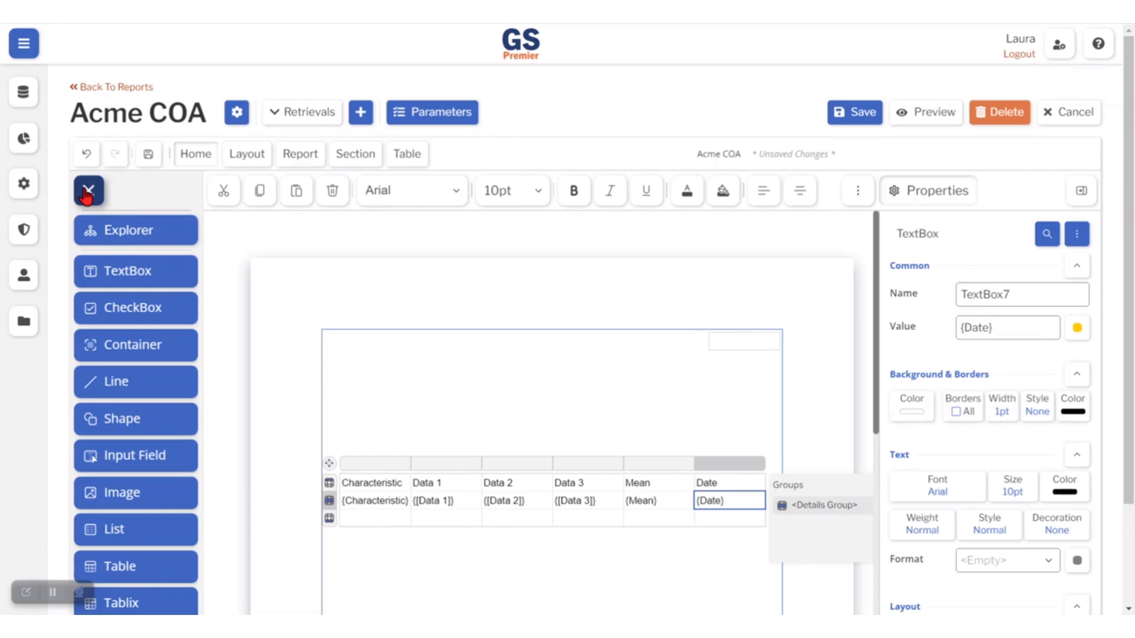
pyautogui.click(87, 192)
pyautogui.click(453, 588)
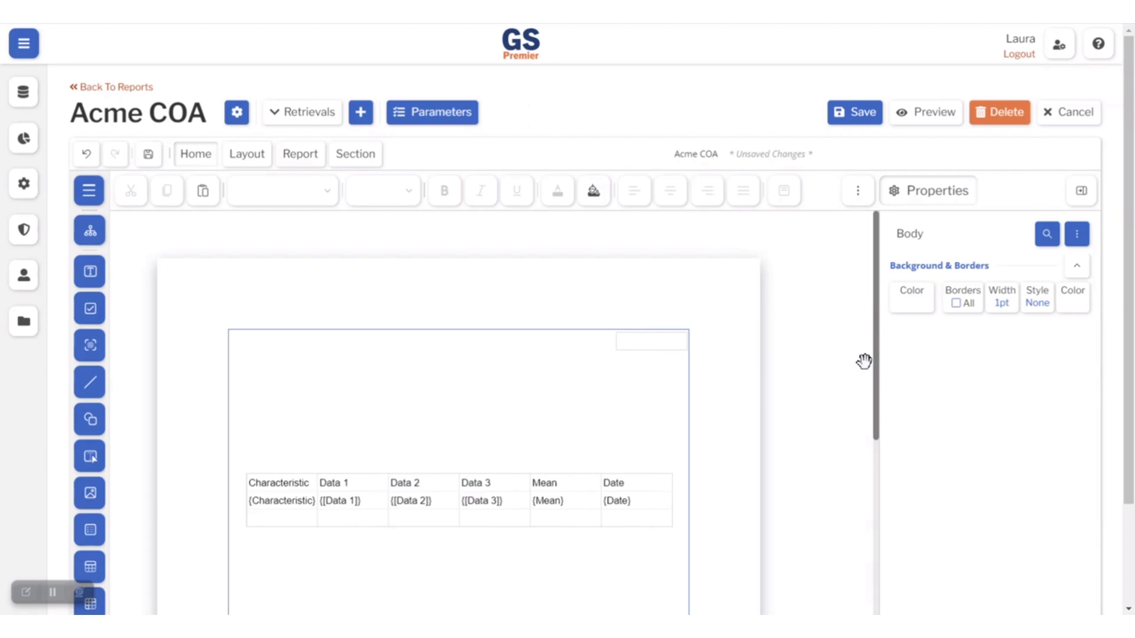
pyautogui.scroll(-3, 863, 361)
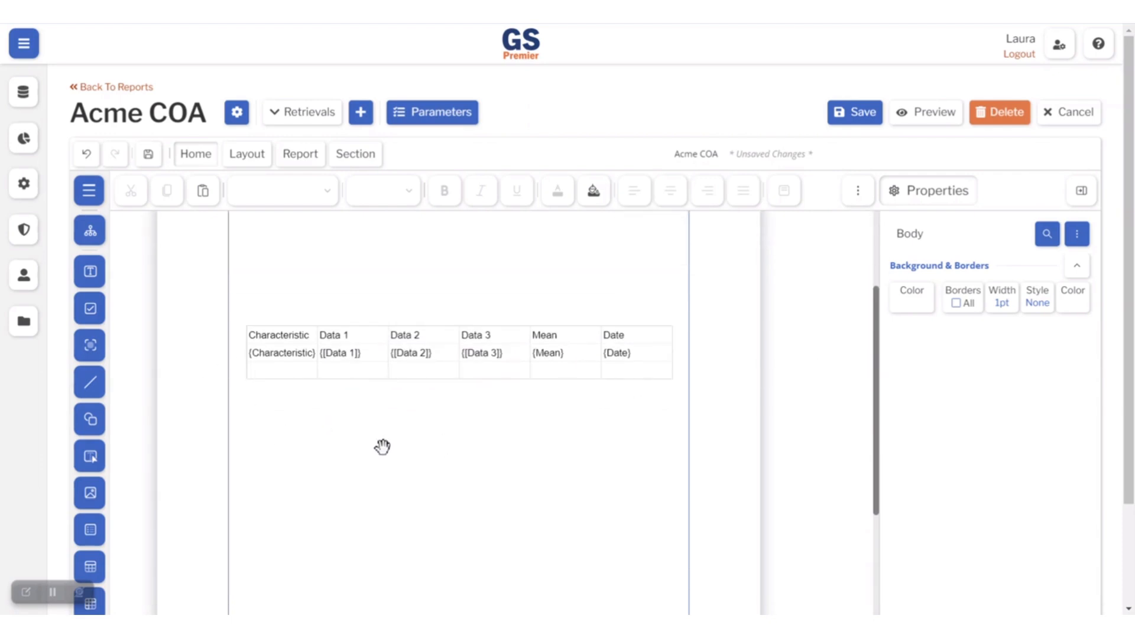
pyautogui.click(89, 190)
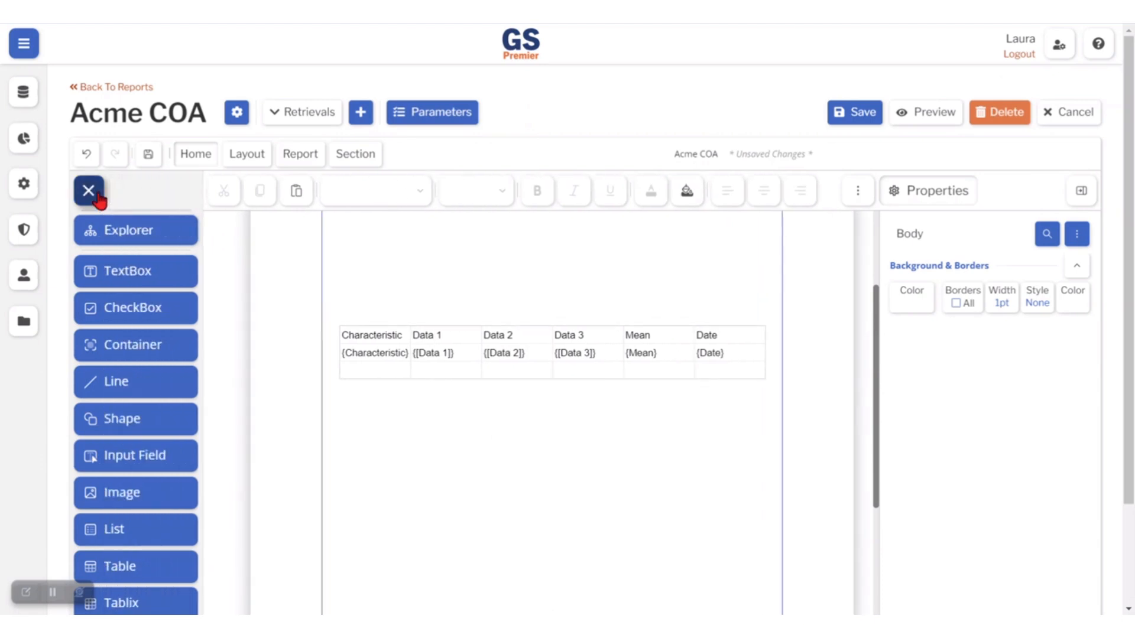
pyautogui.click(130, 573)
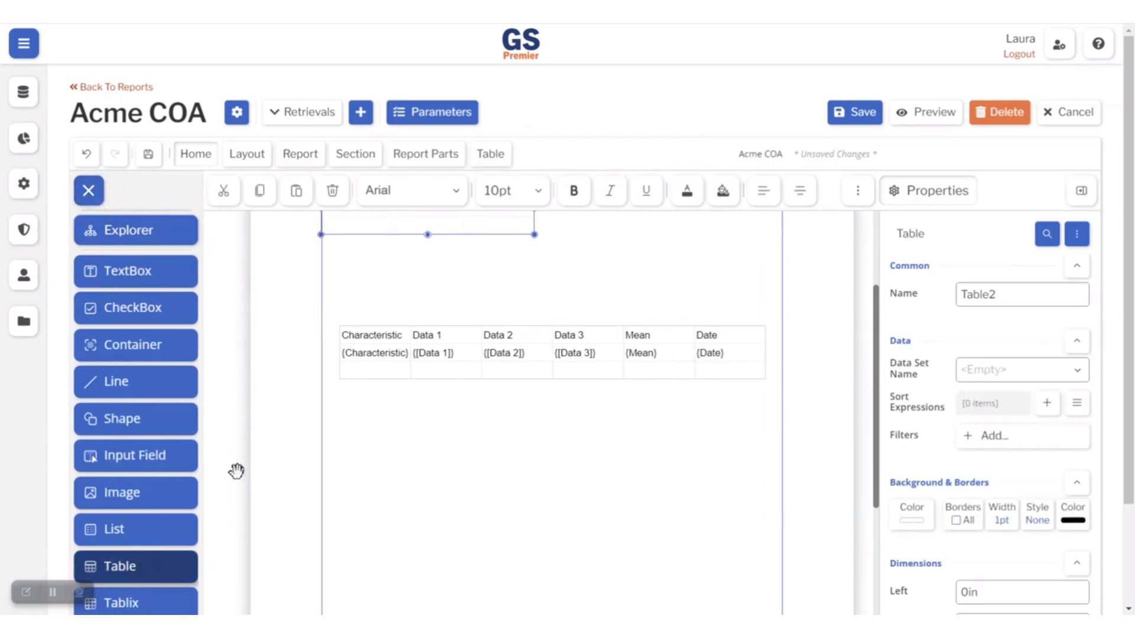
pyautogui.moveTo(357, 233); pyautogui.dragTo(386, 463)
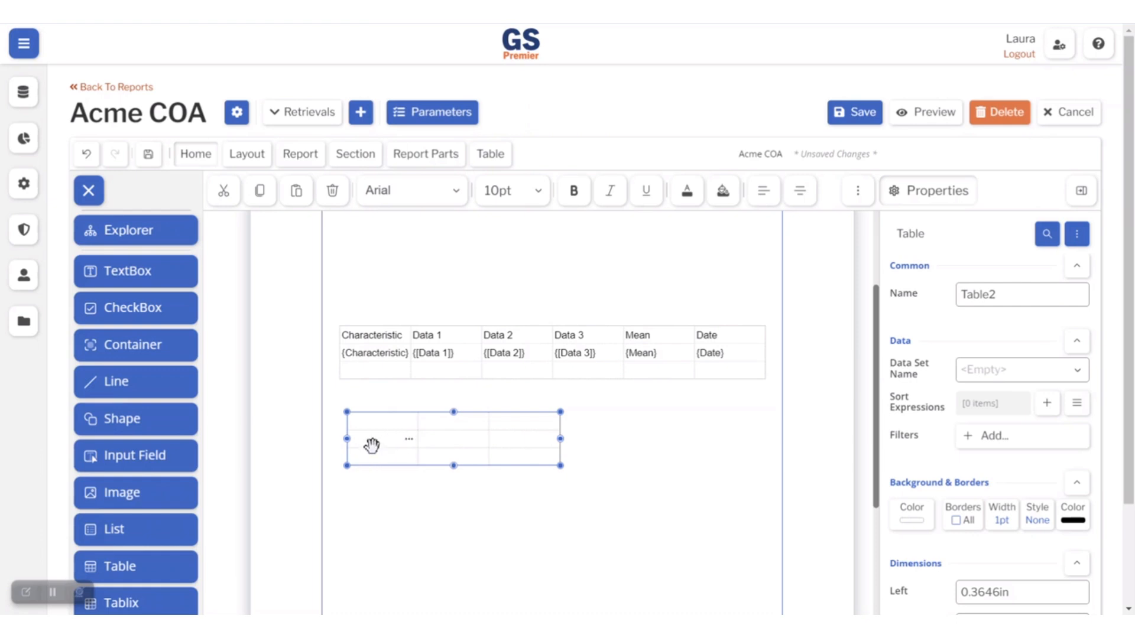
# Step: Fill the second table's detail row with the SPC Stats fields Distribution, Count Above Spec and Mean, in that order
pyautogui.click(411, 445)
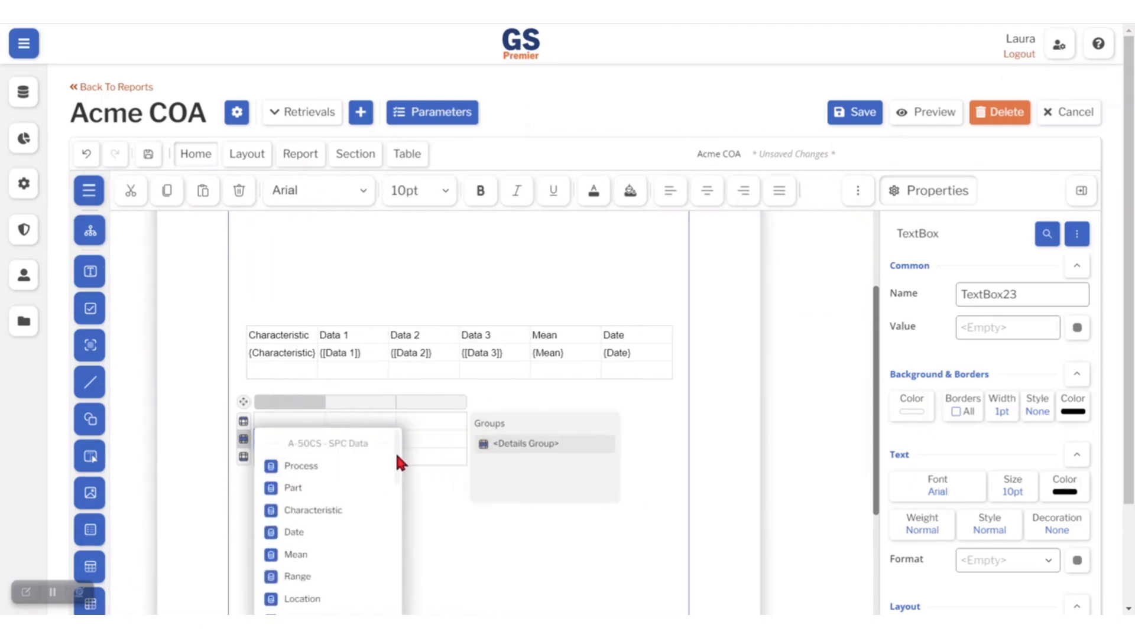
pyautogui.moveTo(398, 457); pyautogui.dragTo(398, 576)
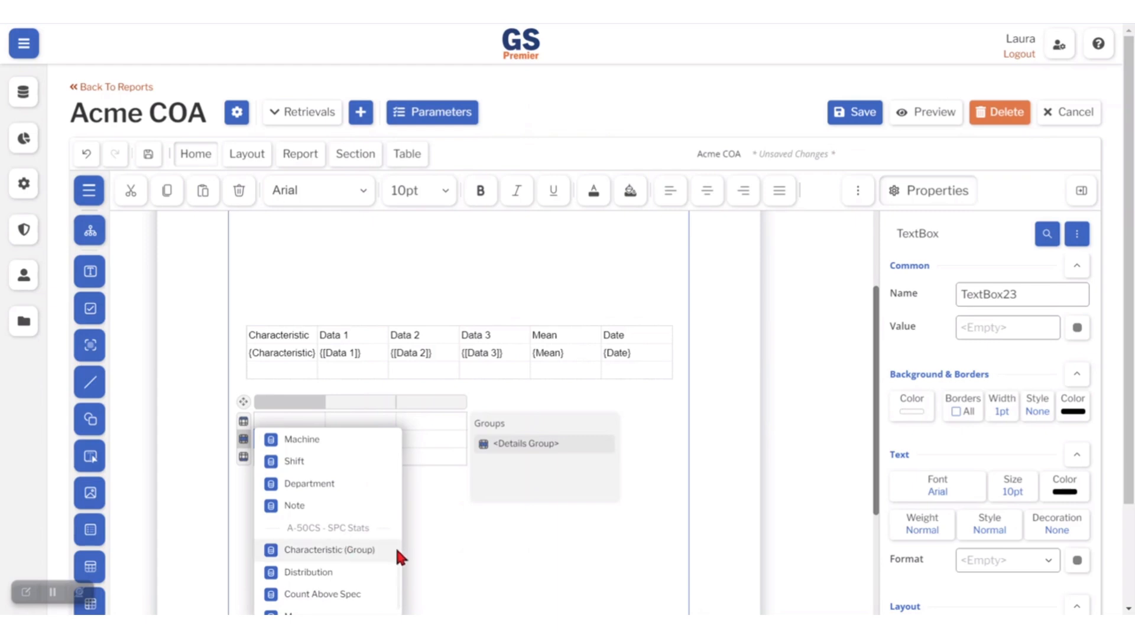
pyautogui.moveTo(394, 562); pyautogui.dragTo(395, 570)
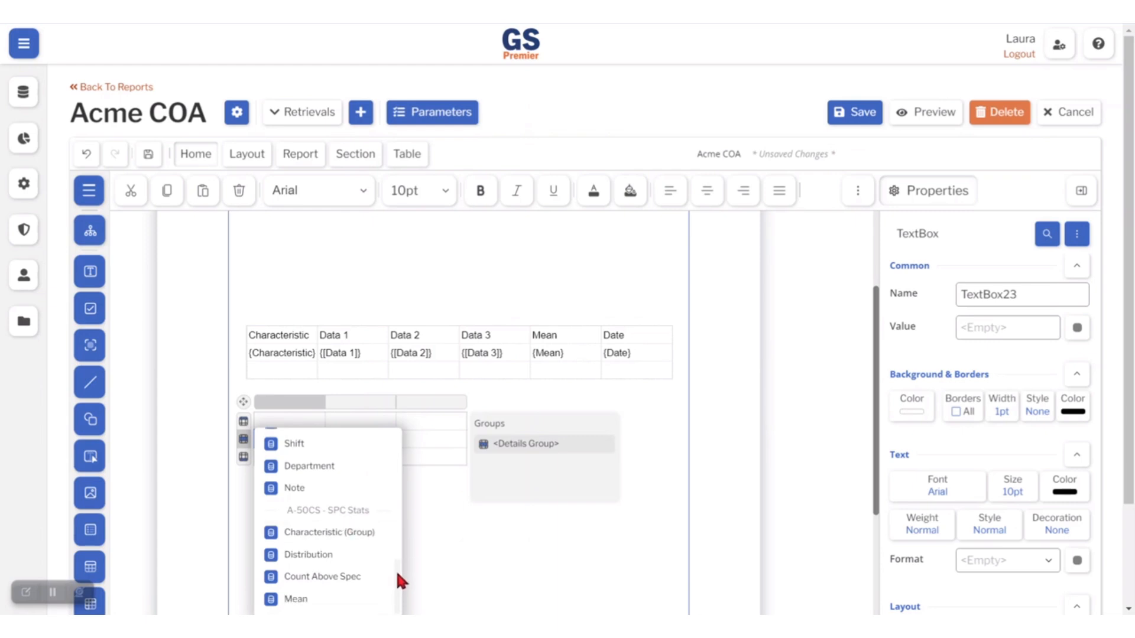
pyautogui.click(311, 552)
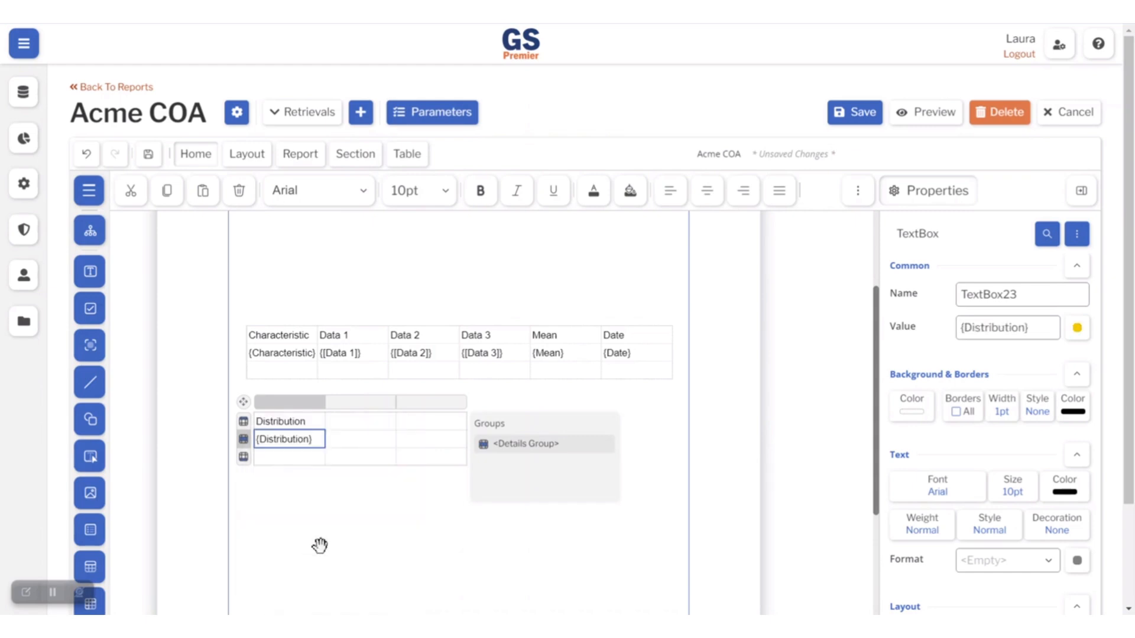
pyautogui.click(388, 441)
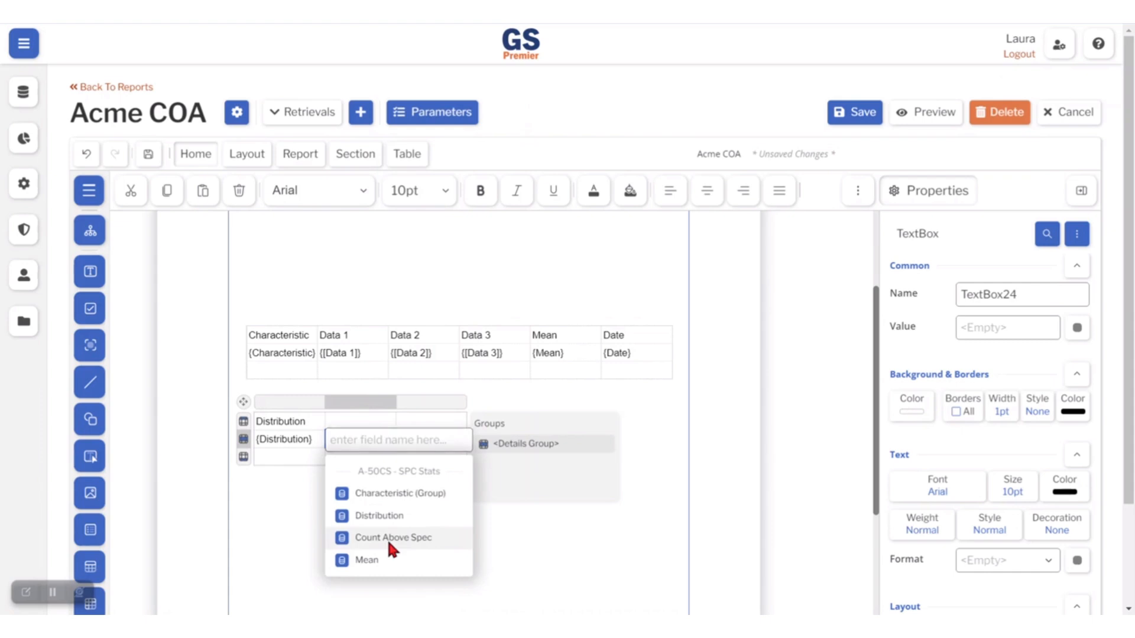
pyautogui.click(386, 537)
pyautogui.click(458, 444)
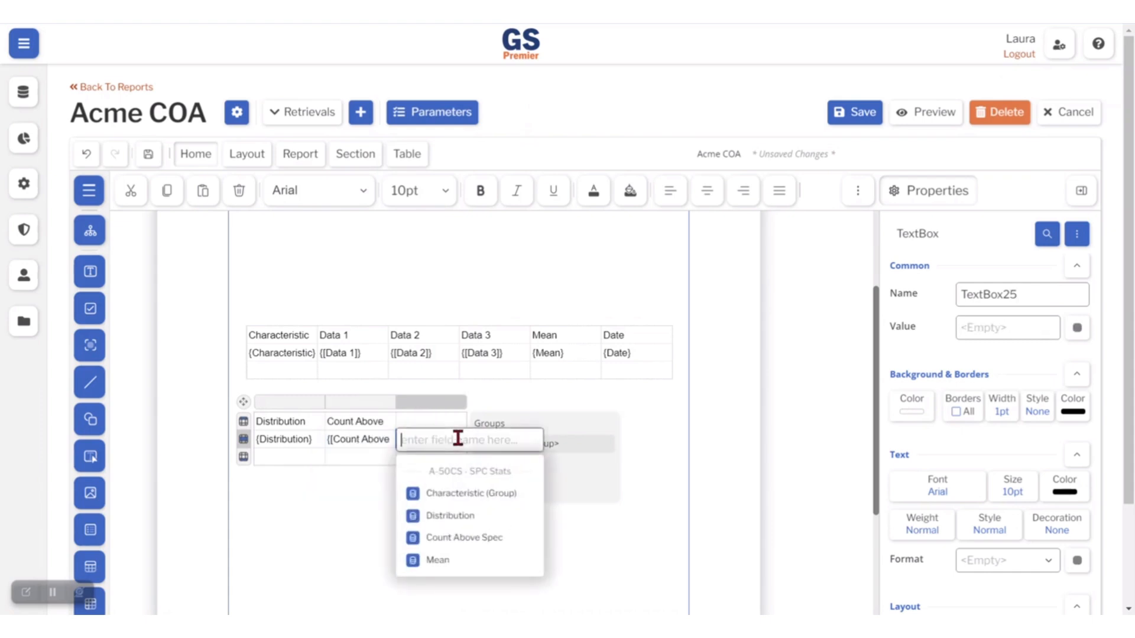
pyautogui.click(437, 559)
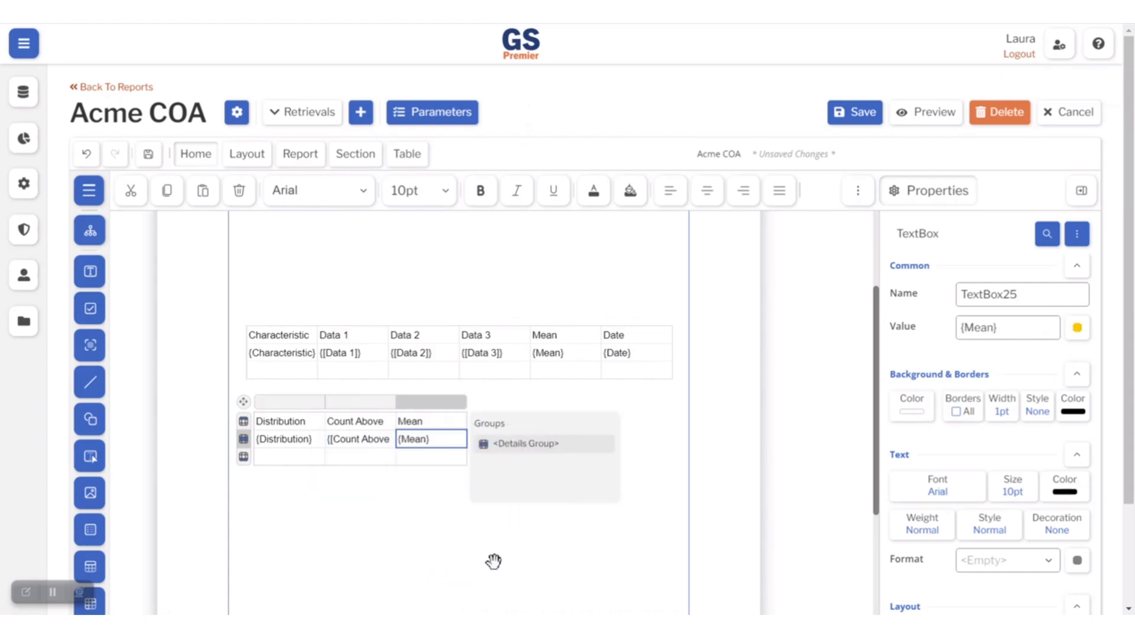
# Step: Place a new text box in the second table's detail cell that holds the Mean field, and deselect the table
pyautogui.scroll(1, 609, 538)
pyautogui.scroll(3, 609, 538)
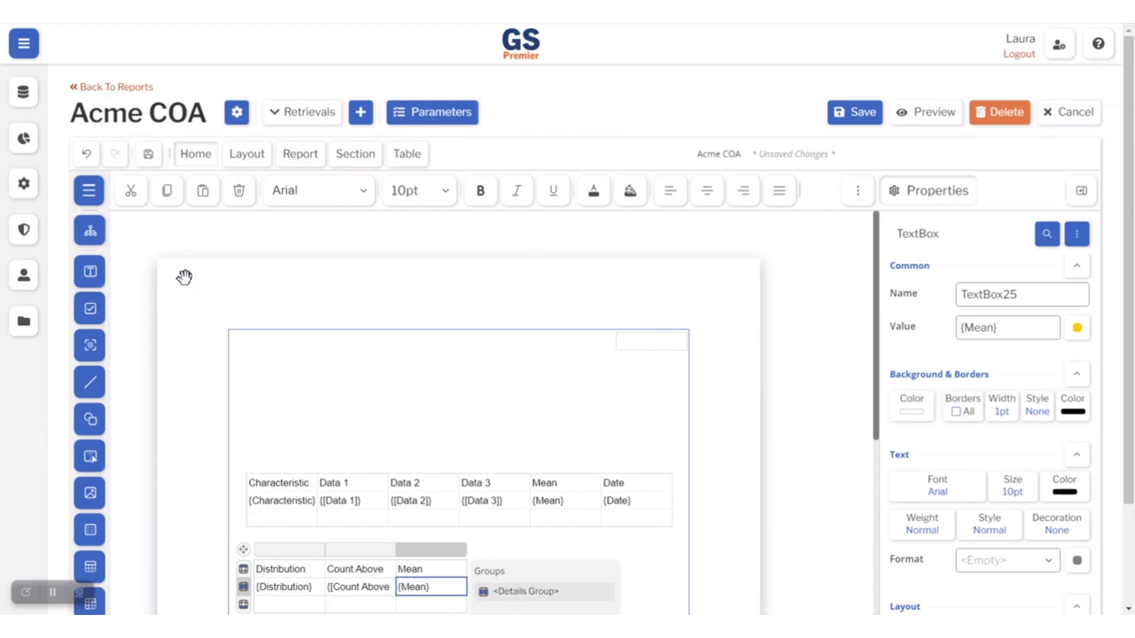
pyautogui.click(89, 192)
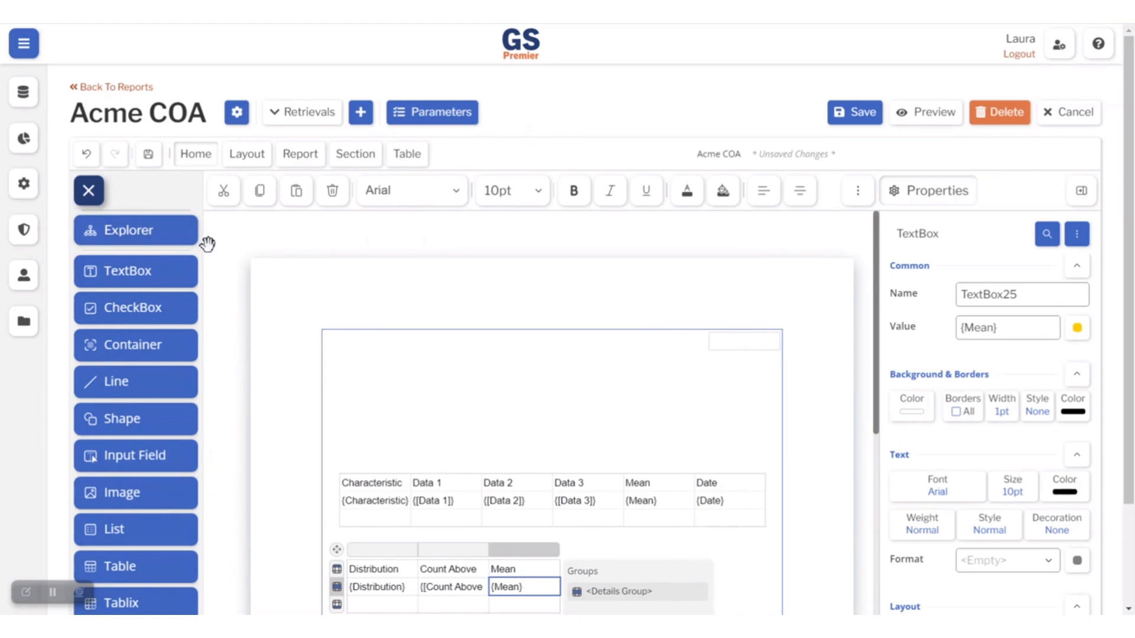
pyautogui.click(130, 273)
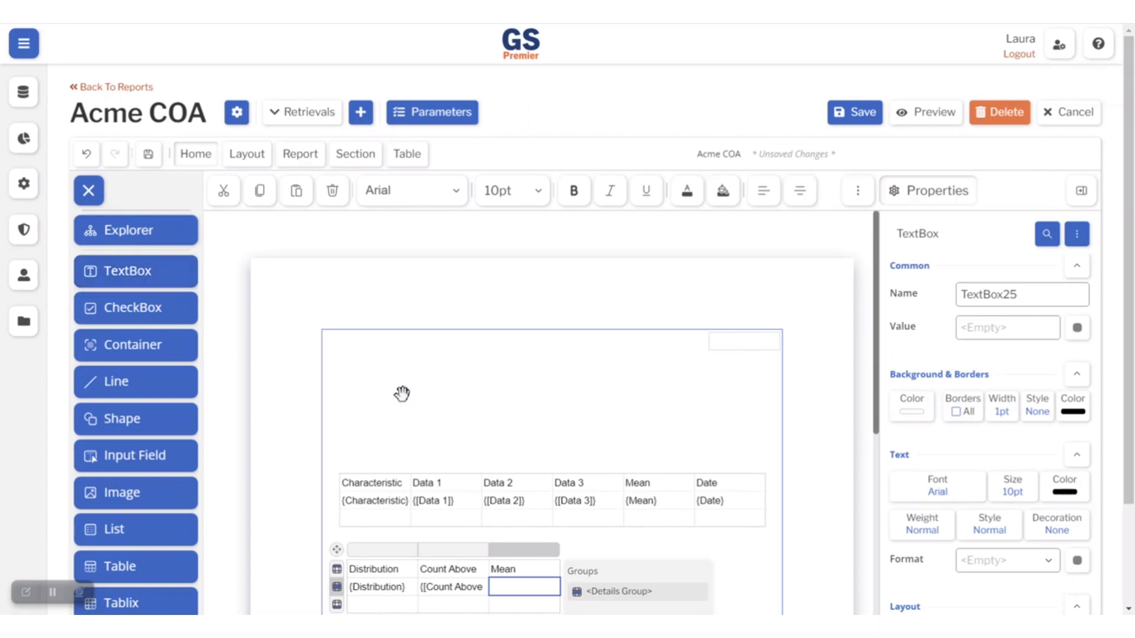
pyautogui.click(527, 430)
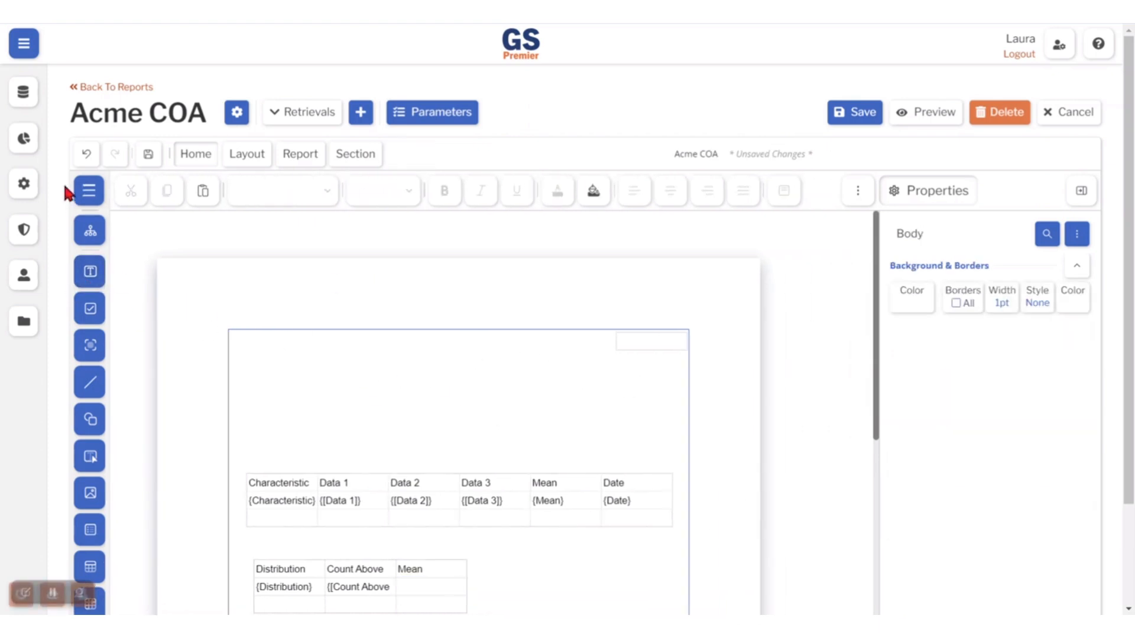
# Step: Add a text box to the page body, center it above the first table, and set its value to COA
pyautogui.click(89, 188)
pyautogui.click(142, 272)
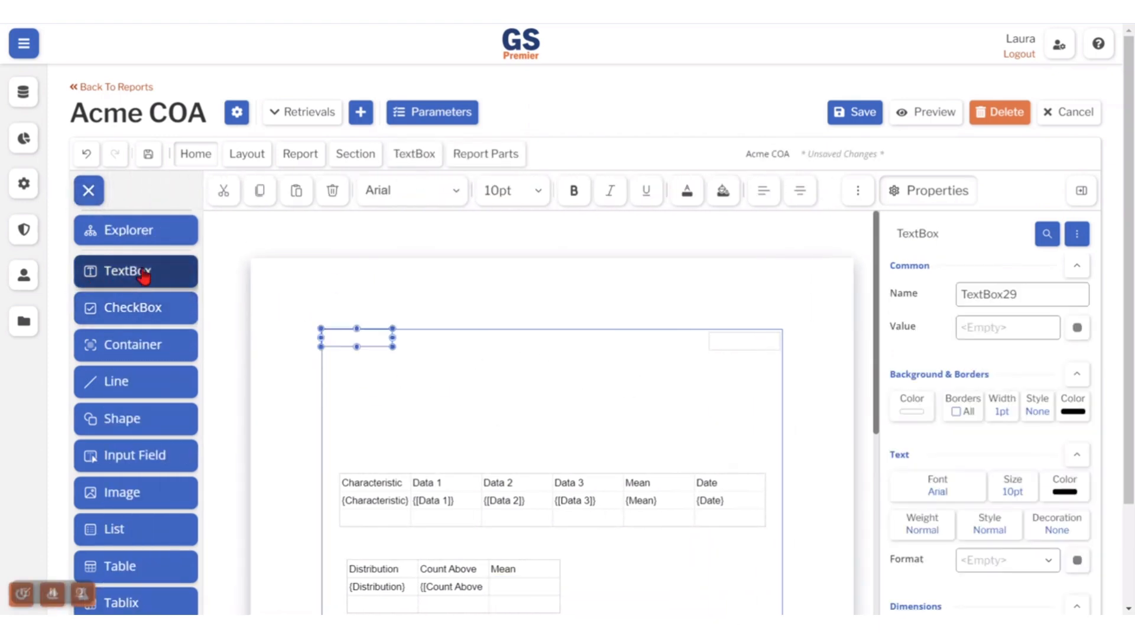
pyautogui.moveTo(363, 347); pyautogui.dragTo(580, 395)
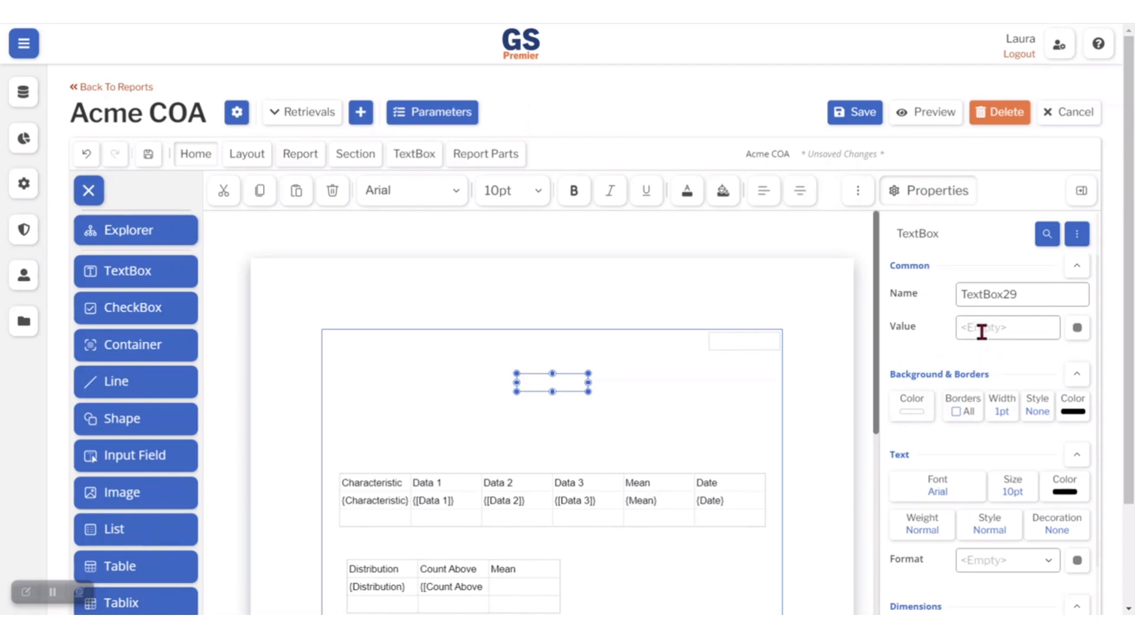
pyautogui.click(1005, 333)
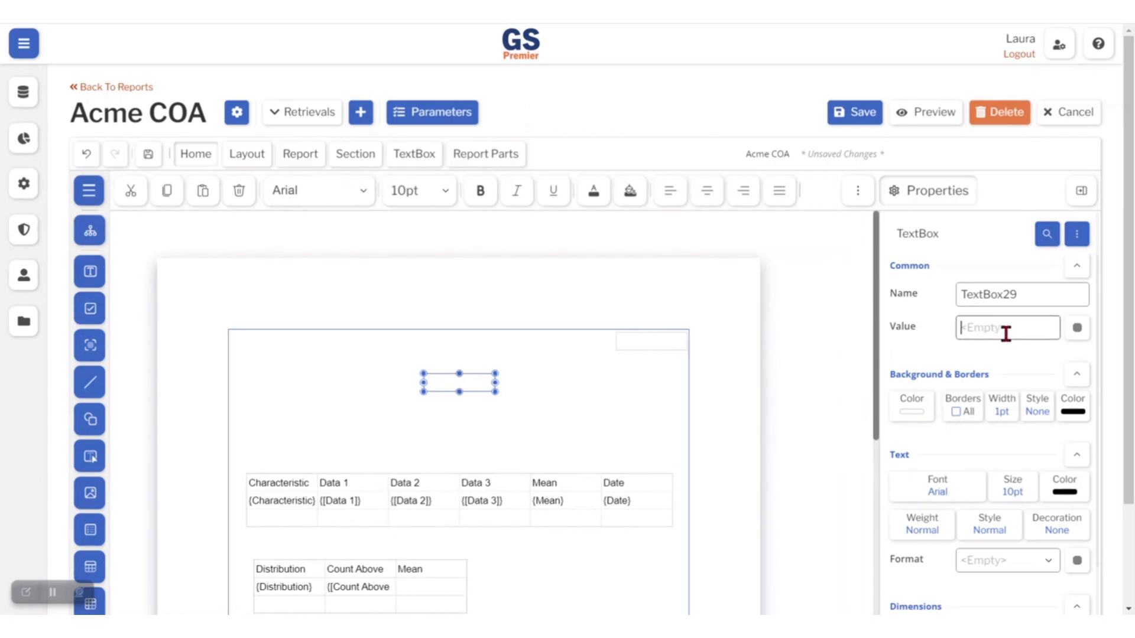
pyautogui.write('COA')
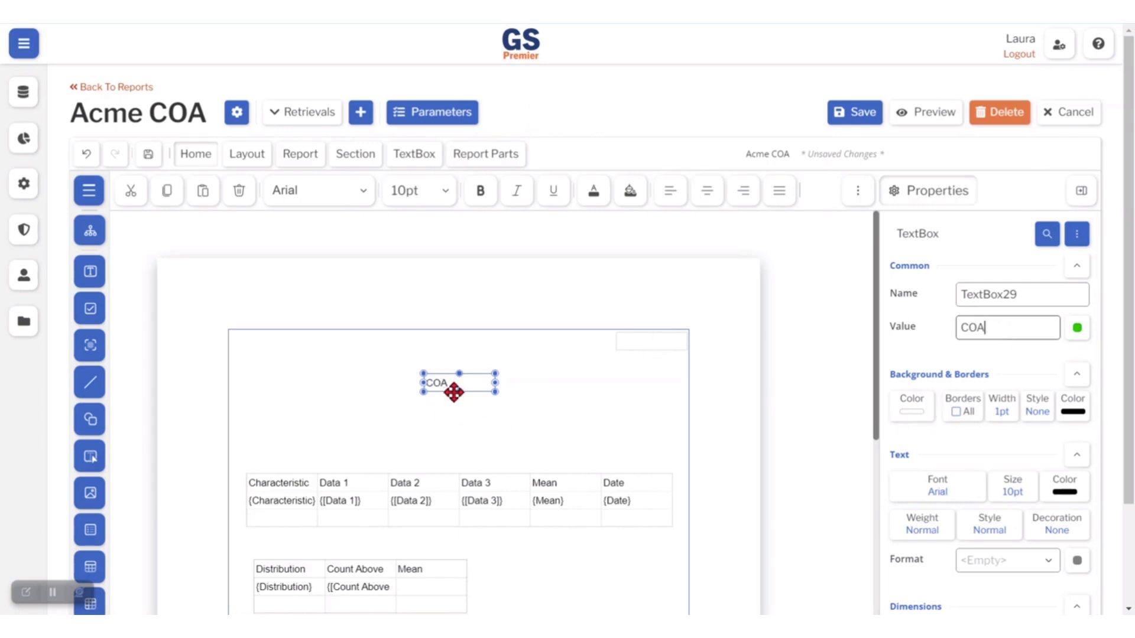
# Step: Format the COA text box as 16pt bold with centered text, and enlarge the box to fit the text
pyautogui.moveTo(458, 384)
pyautogui.click(442, 197)
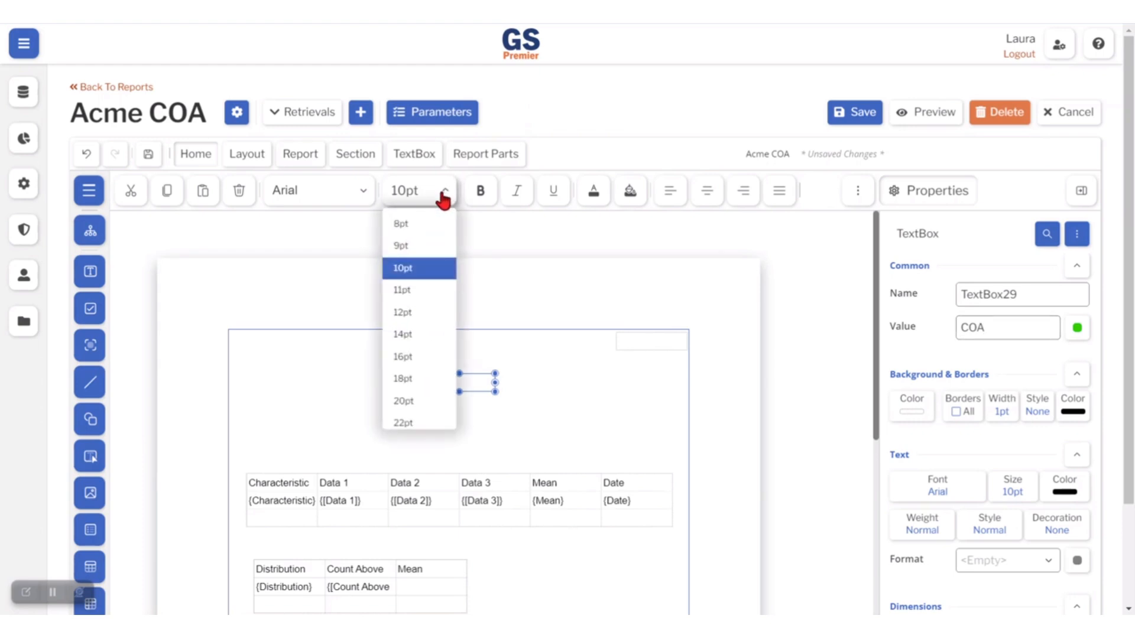
pyautogui.click(408, 354)
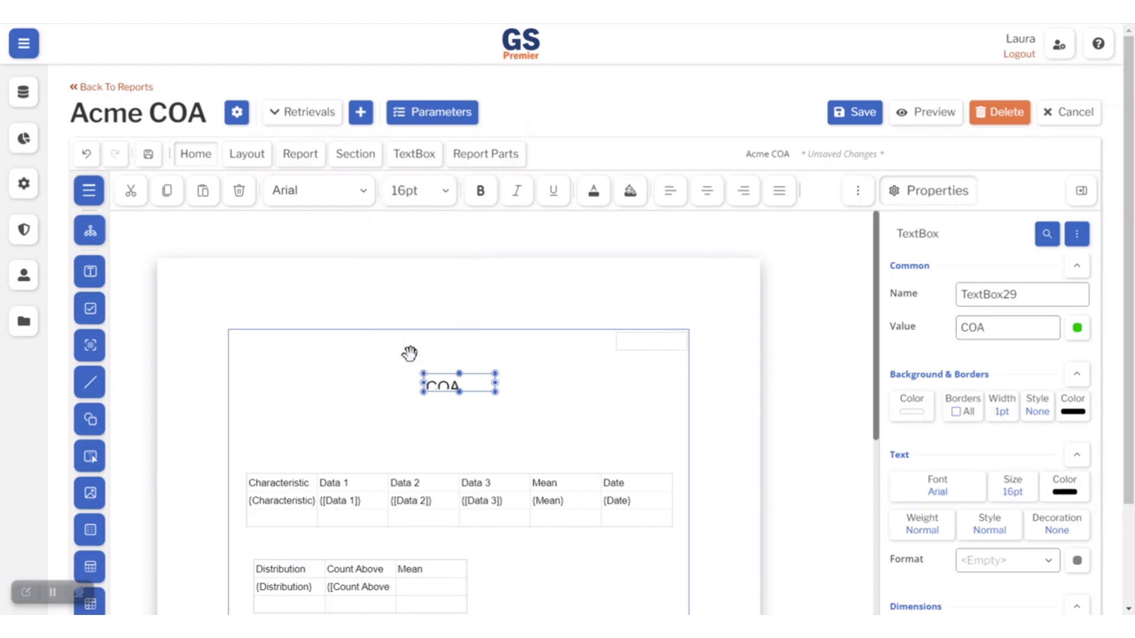
pyautogui.click(481, 196)
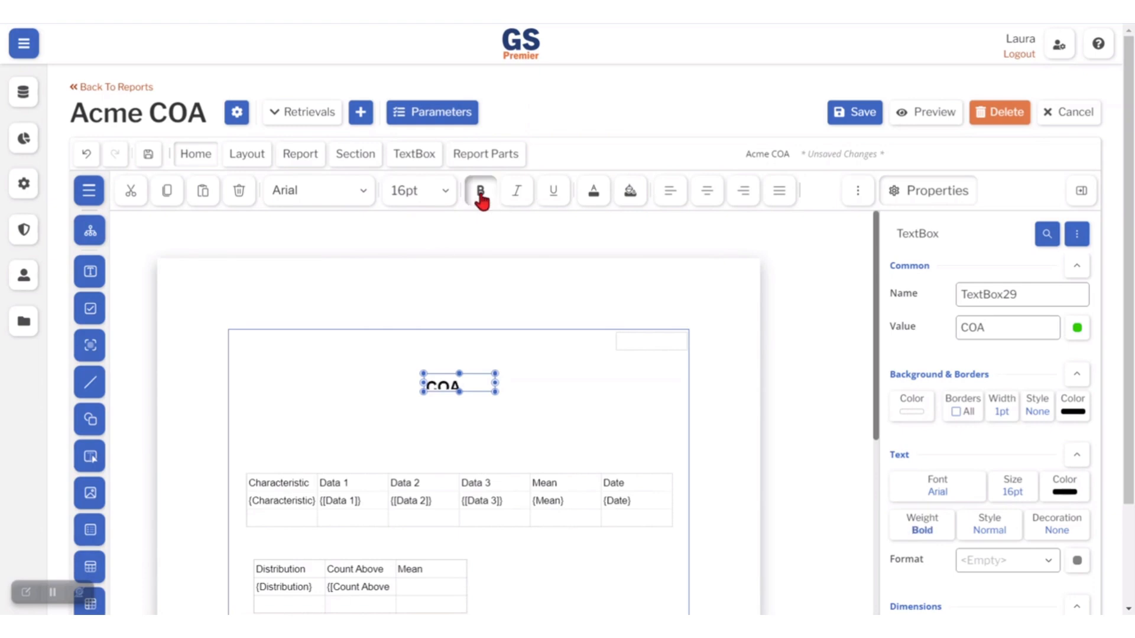
pyautogui.click(708, 199)
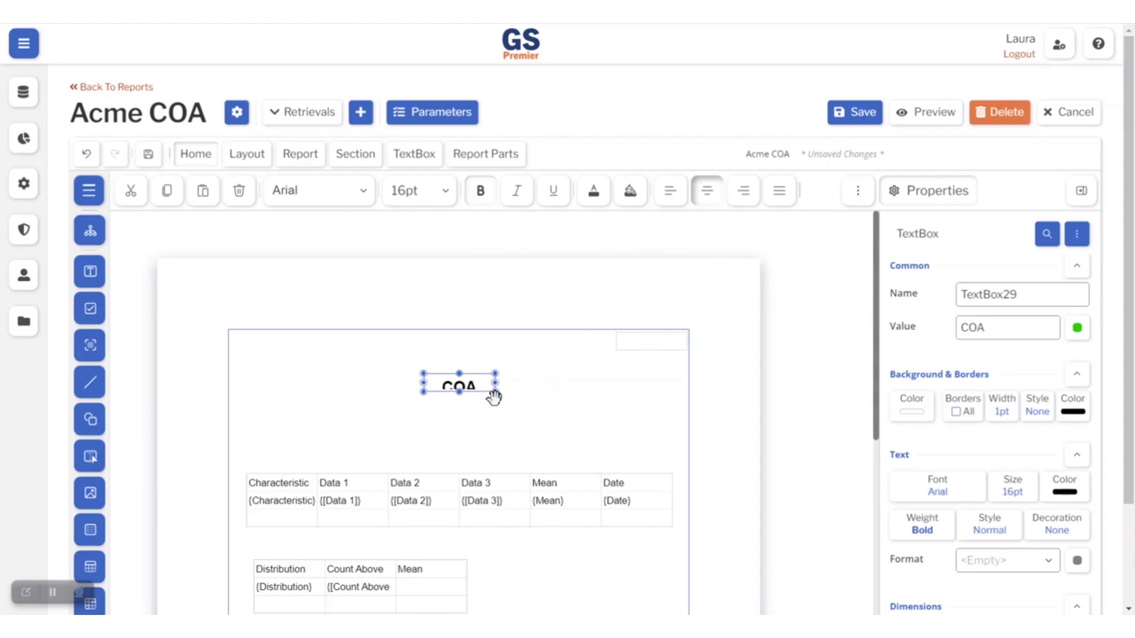
pyautogui.moveTo(512, 395); pyautogui.dragTo(509, 398)
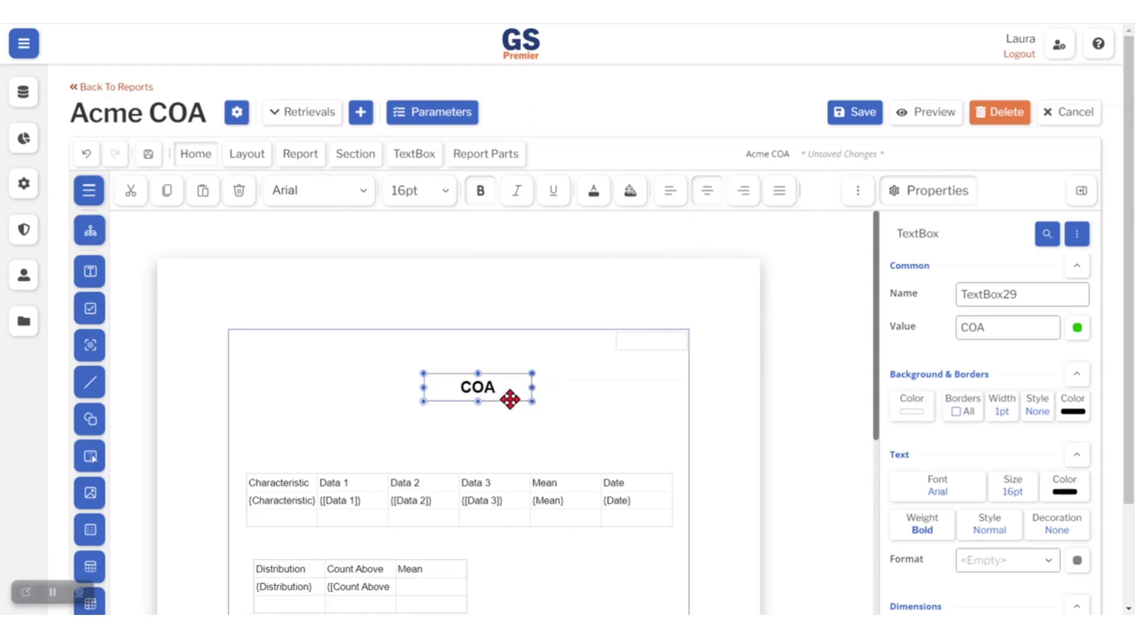
# Step: Widen the COA title text box toward the report's left margin and deselect it
pyautogui.moveTo(422, 402); pyautogui.dragTo(394, 404)
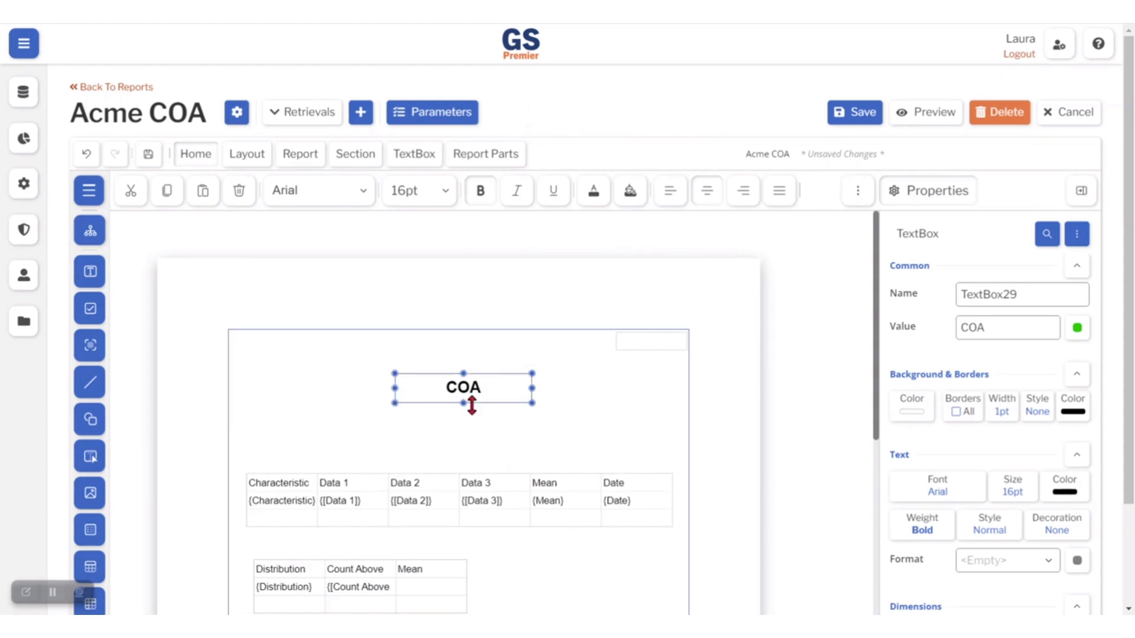
pyautogui.click(500, 280)
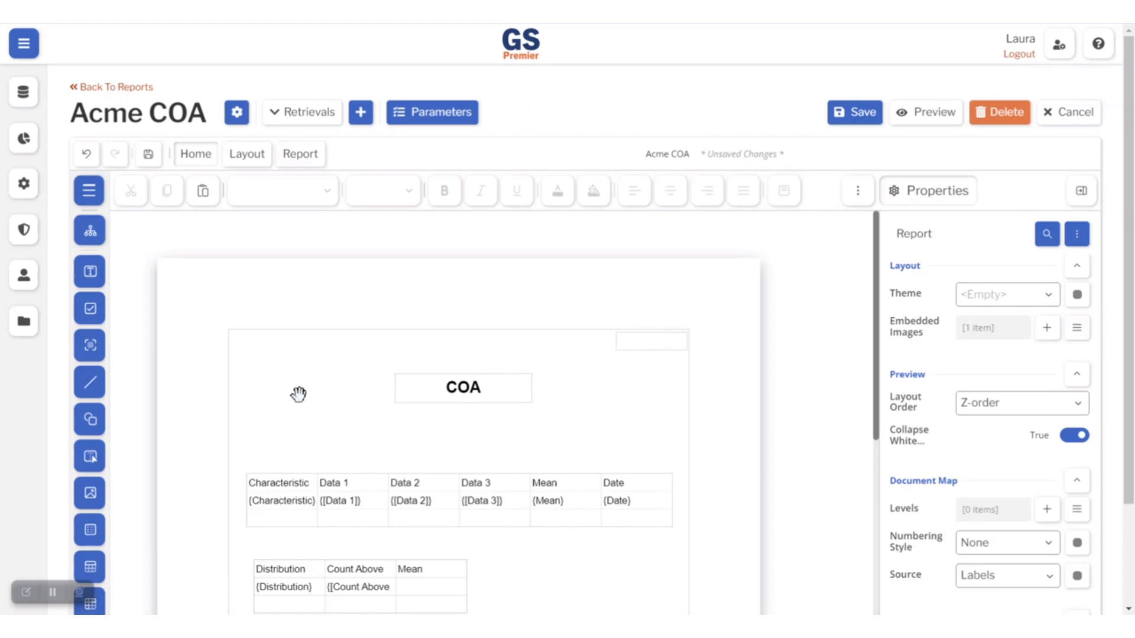
# Step: Add a page header and a page footer to the report section
pyautogui.click(300, 361)
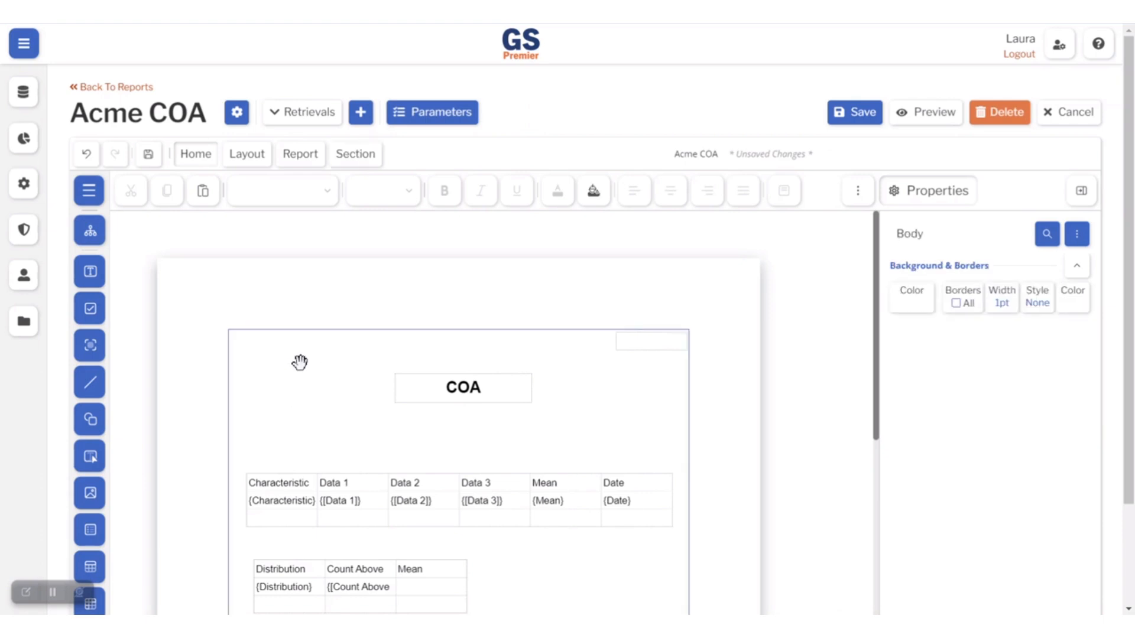
pyautogui.rightClick(300, 361)
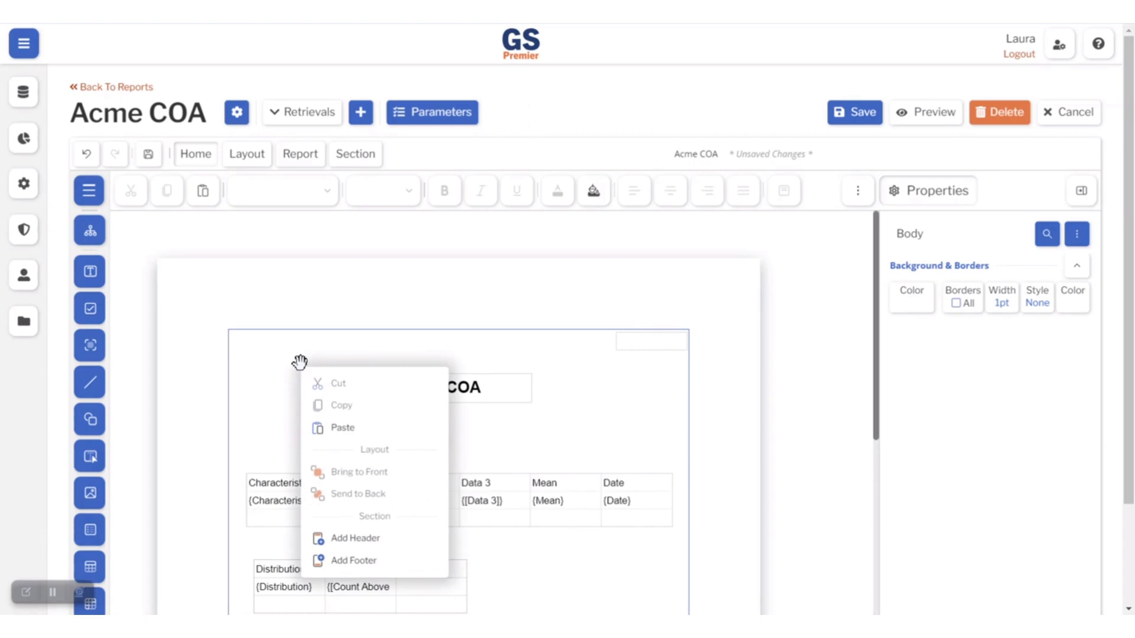
pyautogui.click(355, 538)
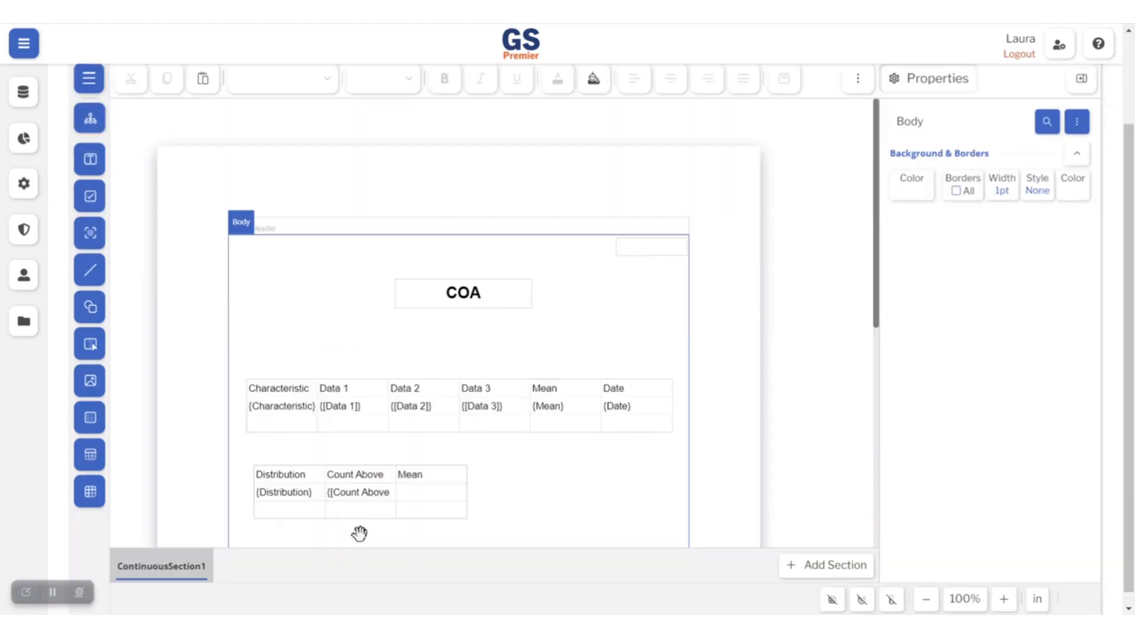
pyautogui.rightClick(306, 321)
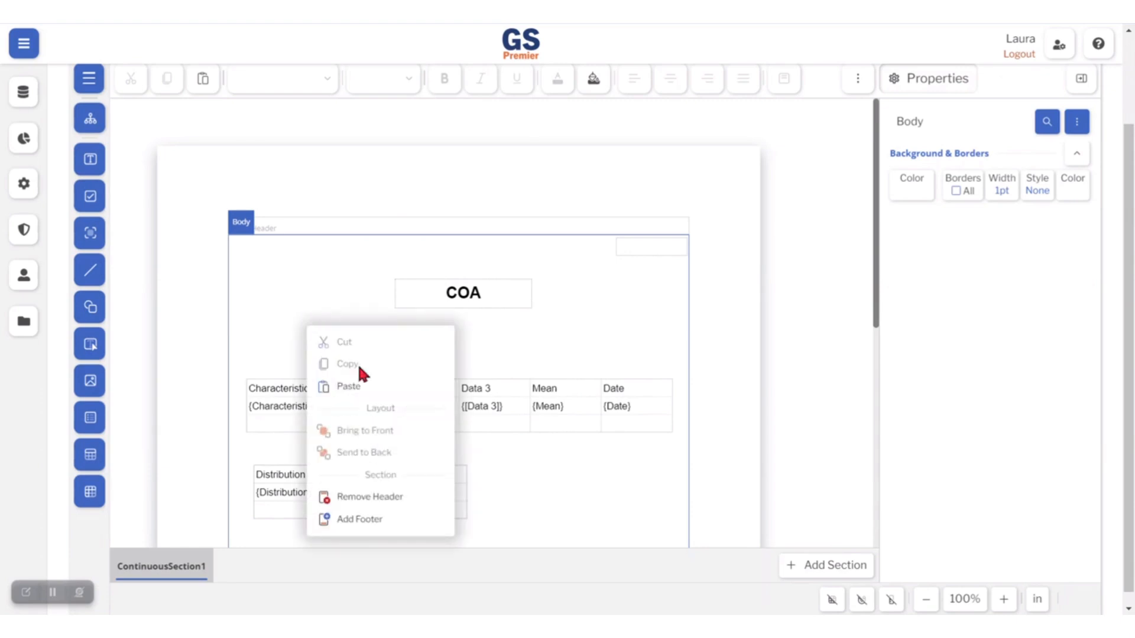
pyautogui.click(365, 519)
pyautogui.scroll(-7, 426, 405)
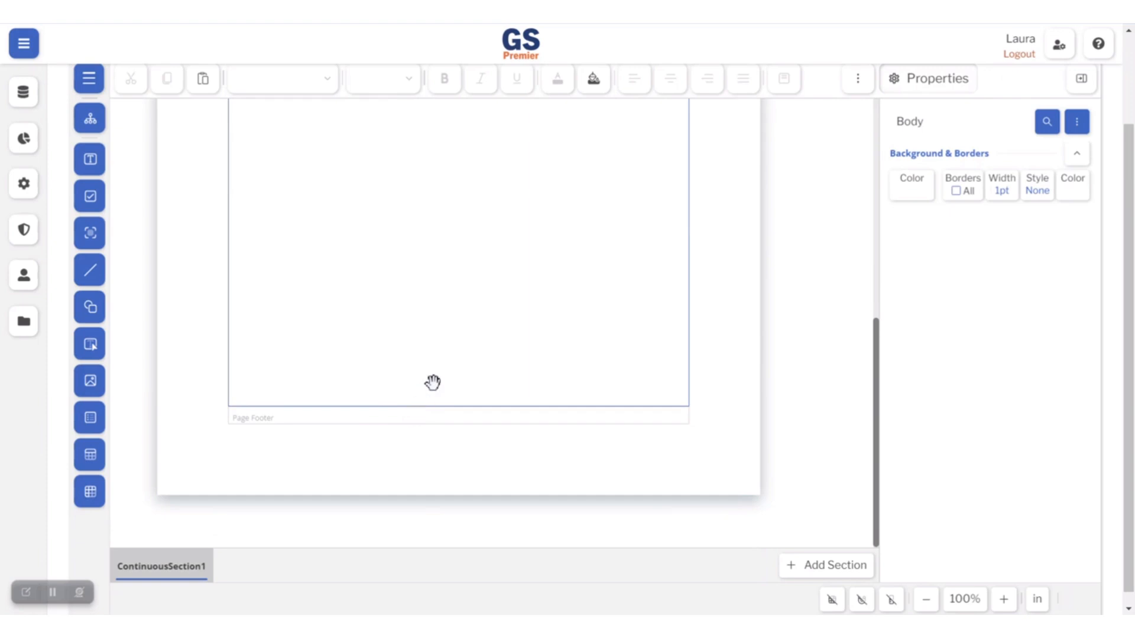
# Step: Insert an image item into the page header
pyautogui.scroll(7, 437, 331)
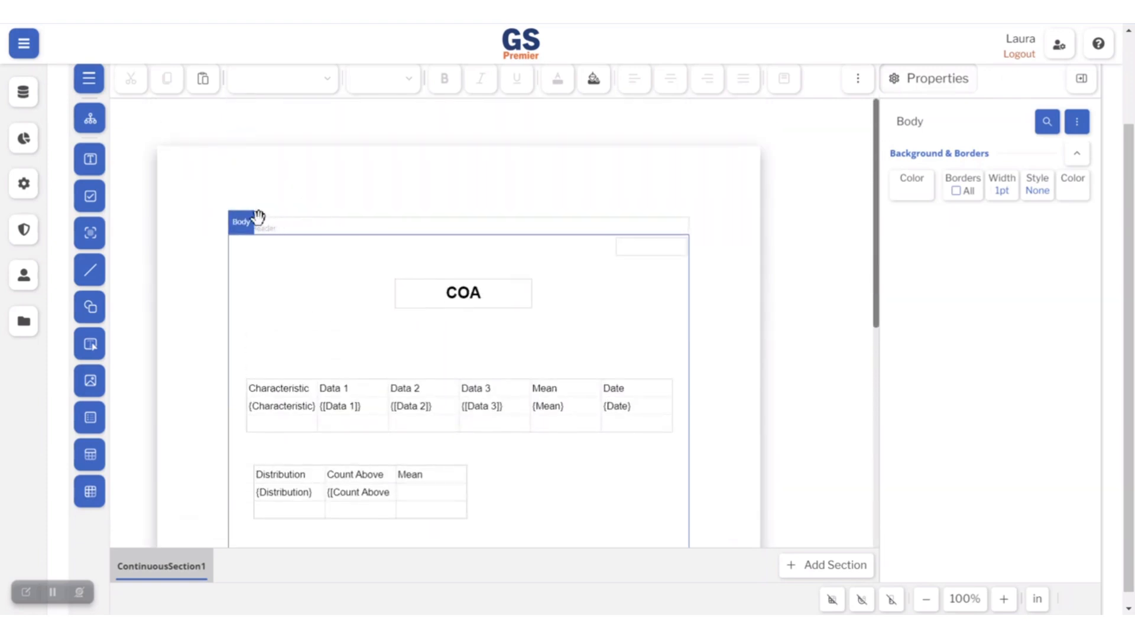
pyautogui.click(271, 227)
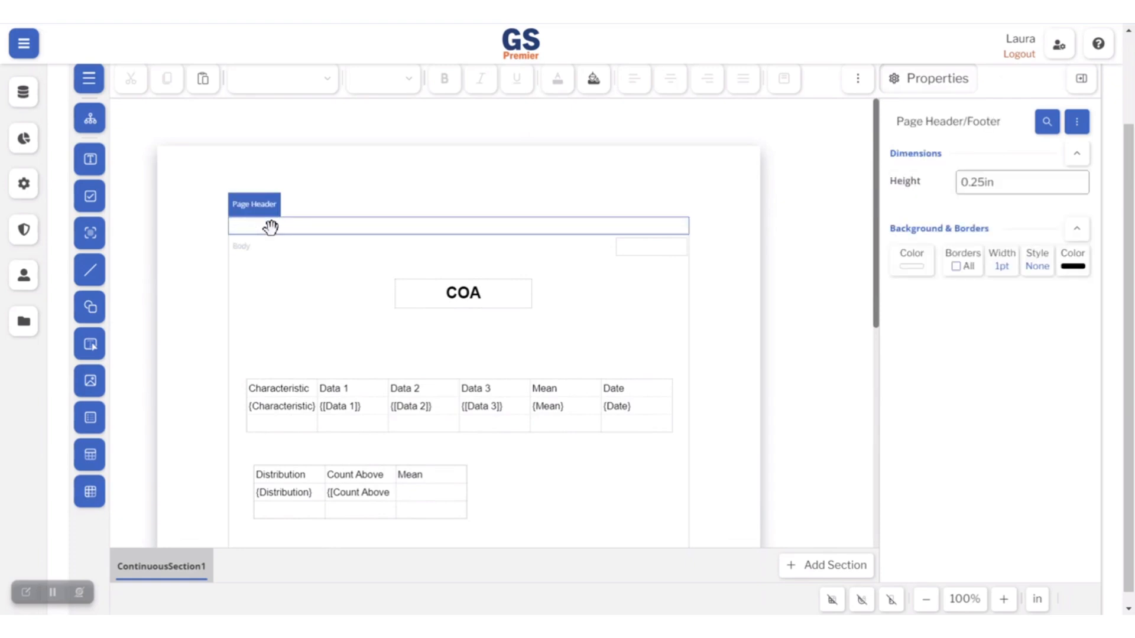
pyautogui.scroll(-2, 476, 189)
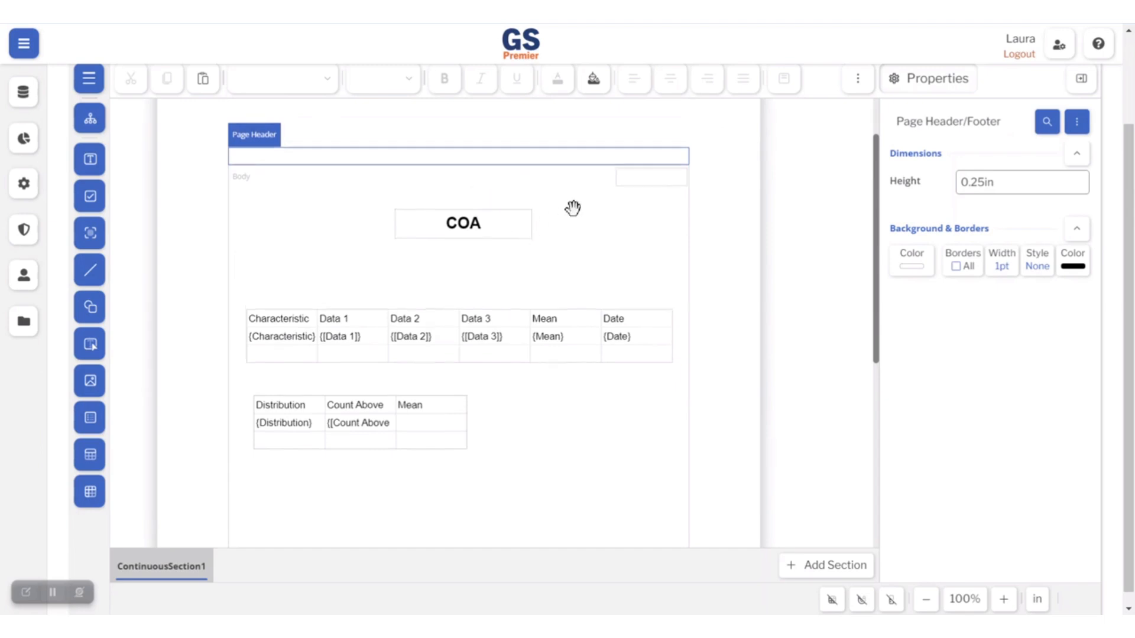
pyautogui.scroll(3, 572, 208)
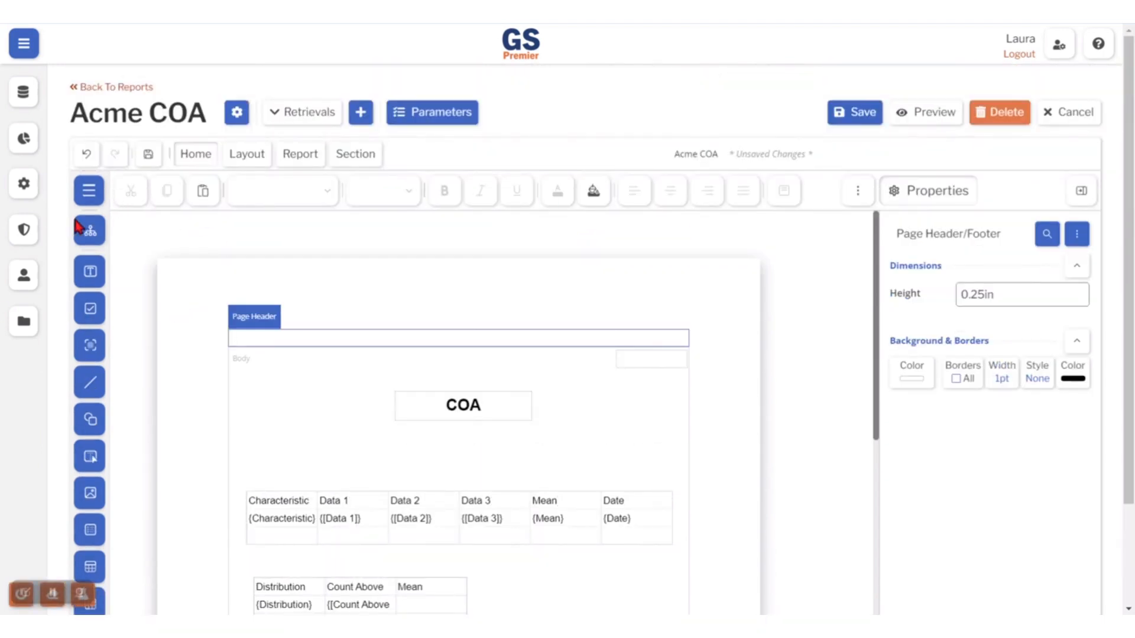
pyautogui.click(88, 195)
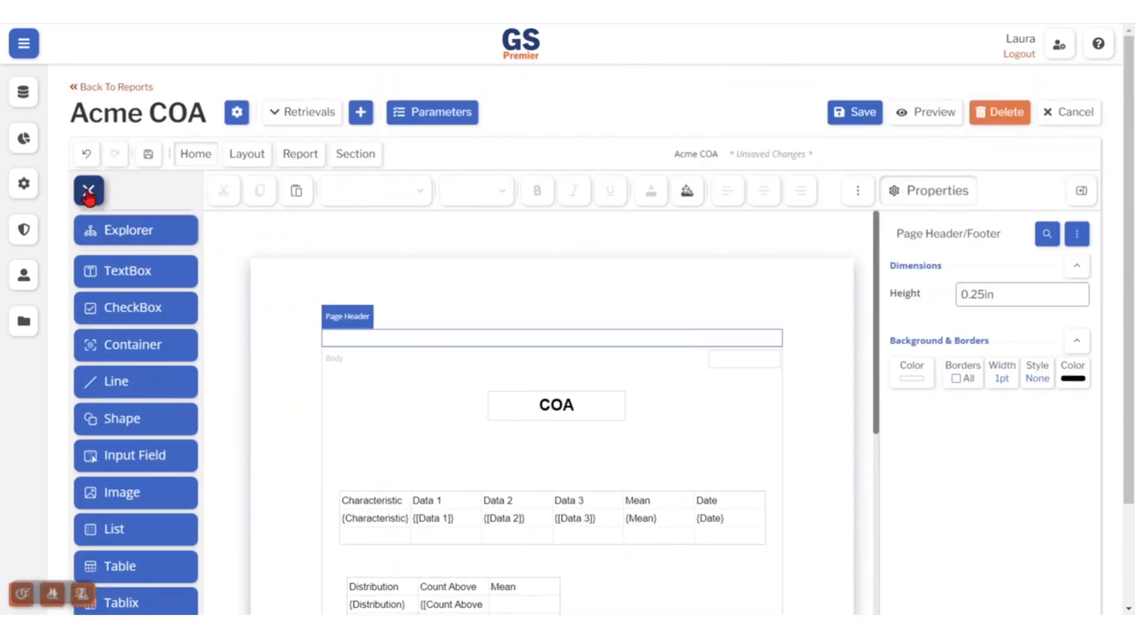
pyautogui.click(125, 497)
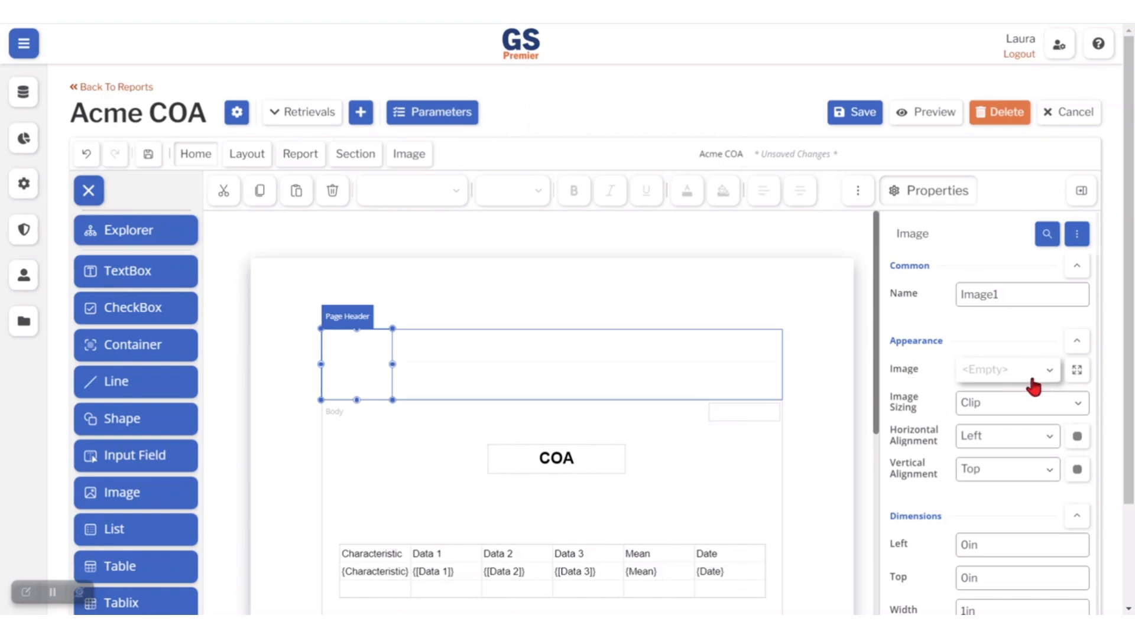
# Step: Set the header image's source to the embedded Acme Logo
pyautogui.click(1049, 372)
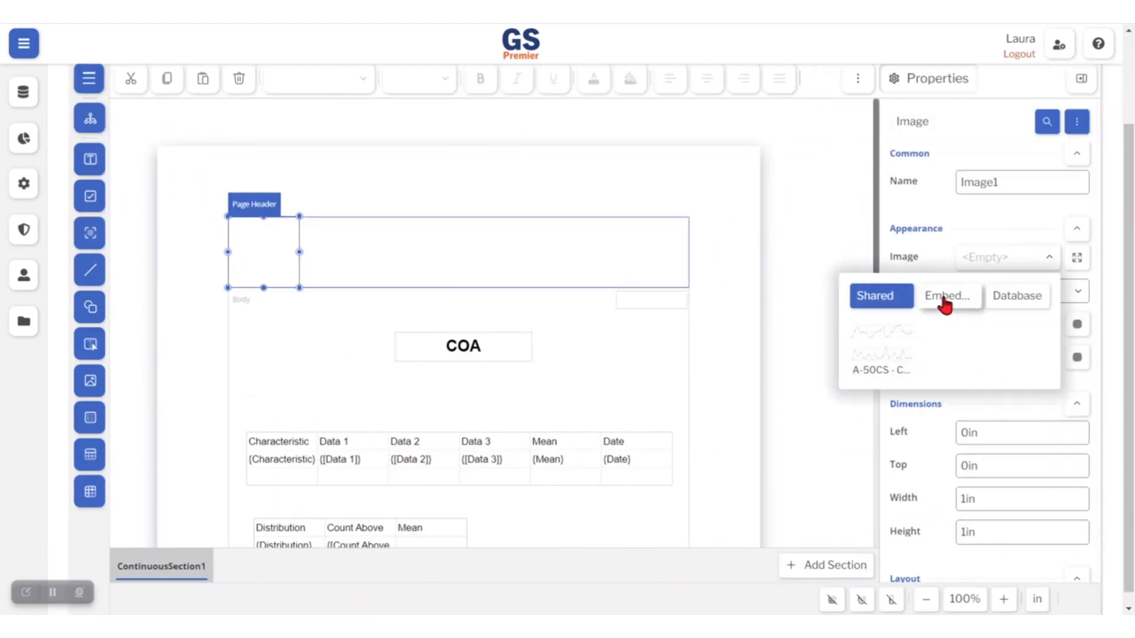
pyautogui.click(947, 306)
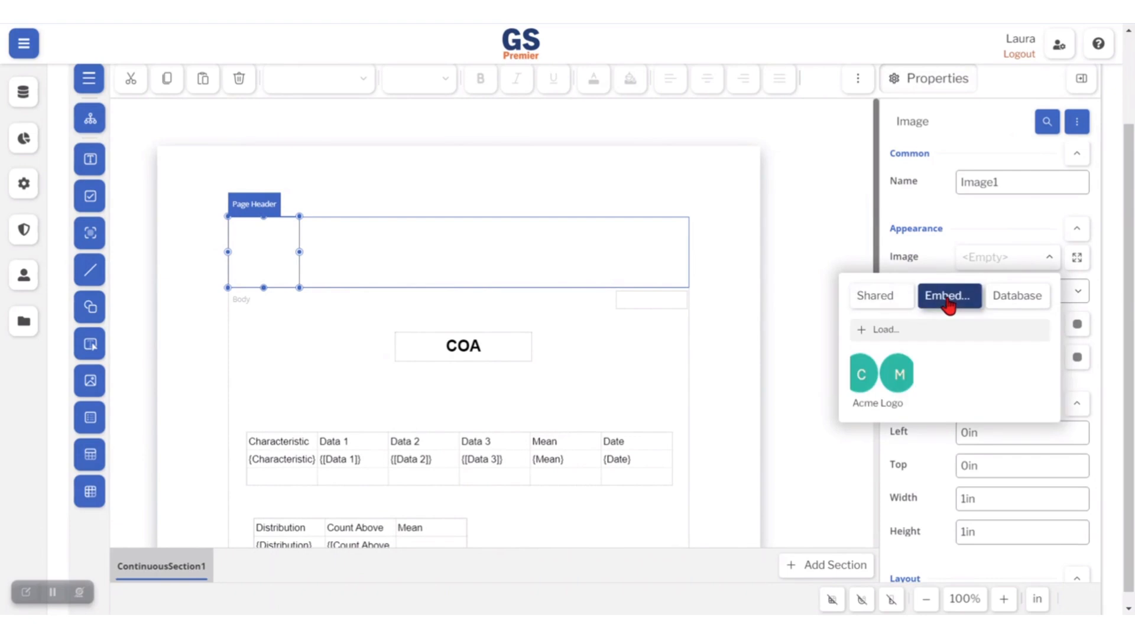
pyautogui.moveTo(873, 383)
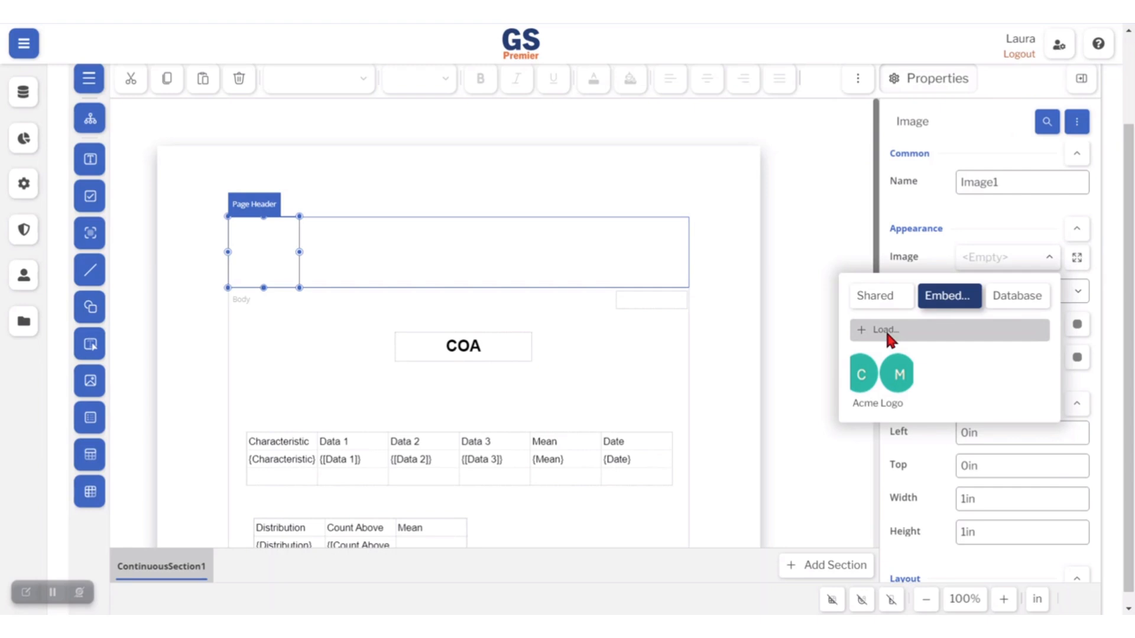
pyautogui.click(882, 376)
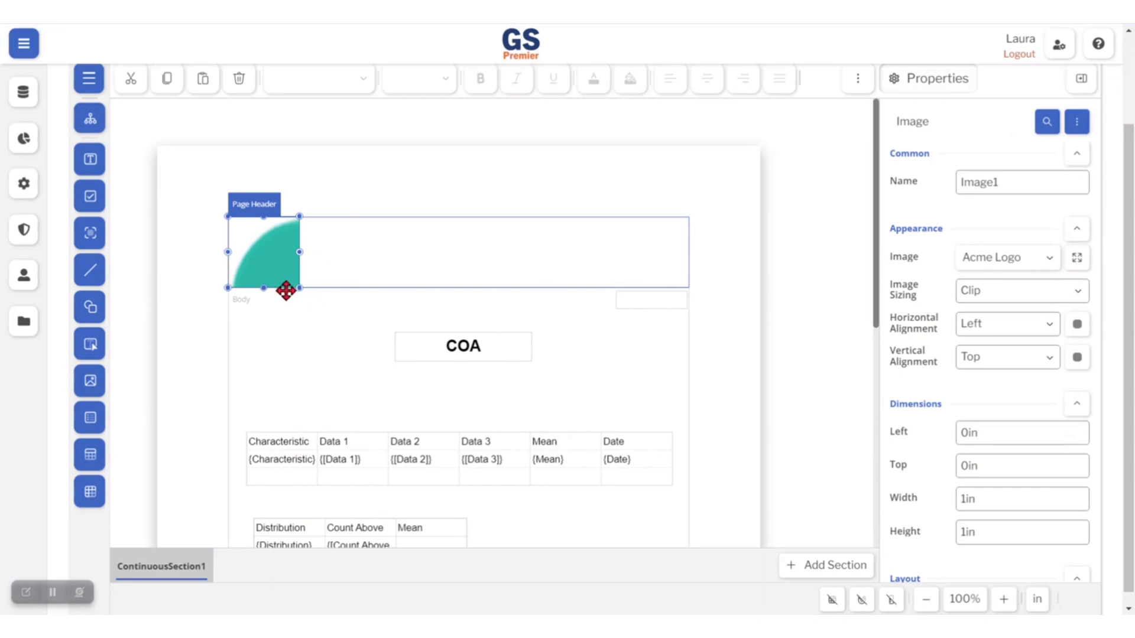
# Step: Set the logo's image sizing to FitProportional, reduce its height to 0.25 in, and deselect it
pyautogui.moveTo(290, 276)
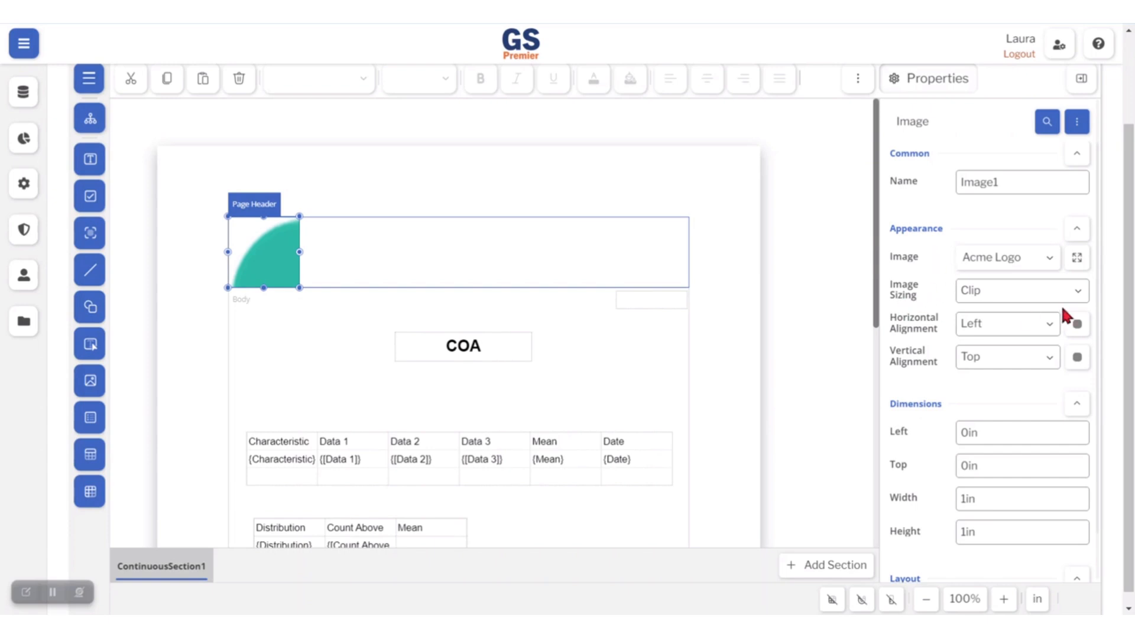
pyautogui.click(1079, 293)
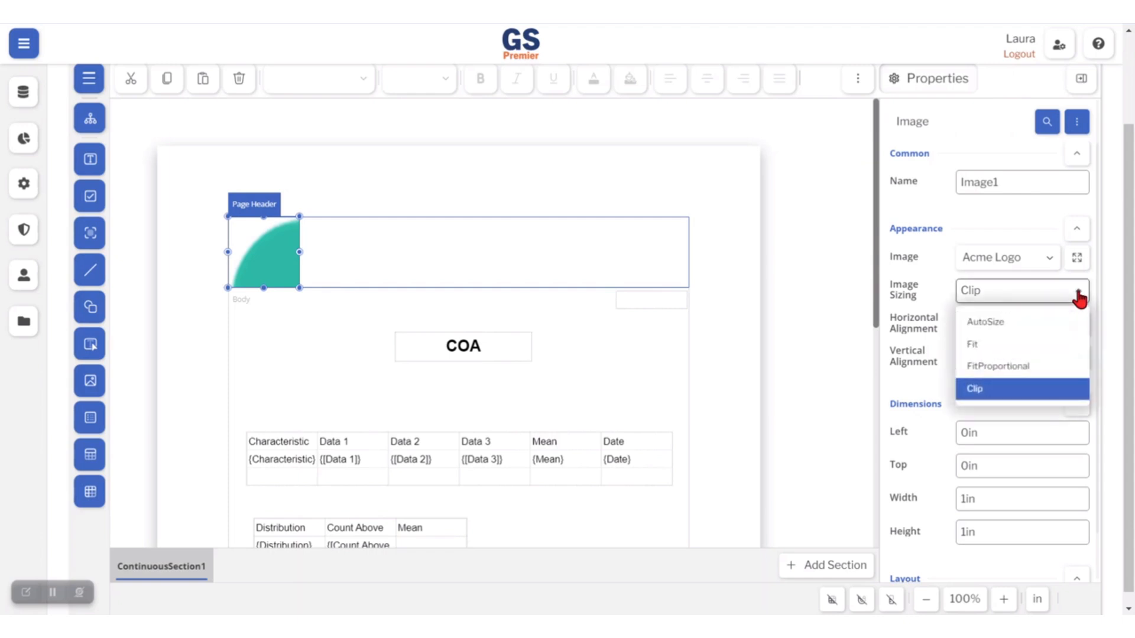
pyautogui.click(1007, 368)
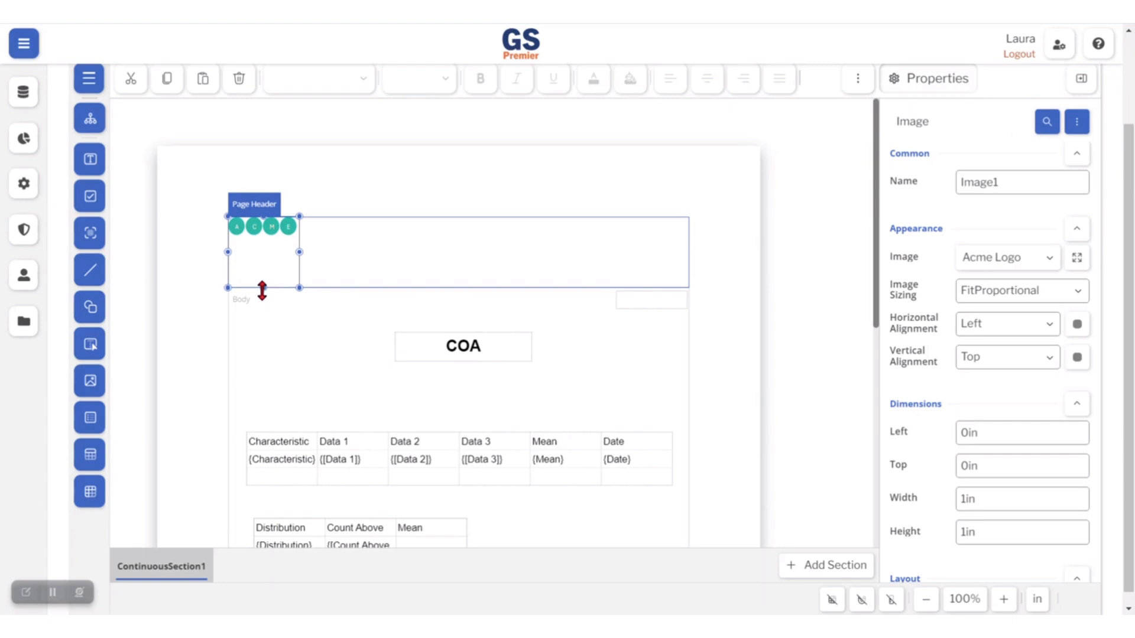
pyautogui.moveTo(264, 288); pyautogui.dragTo(264, 237)
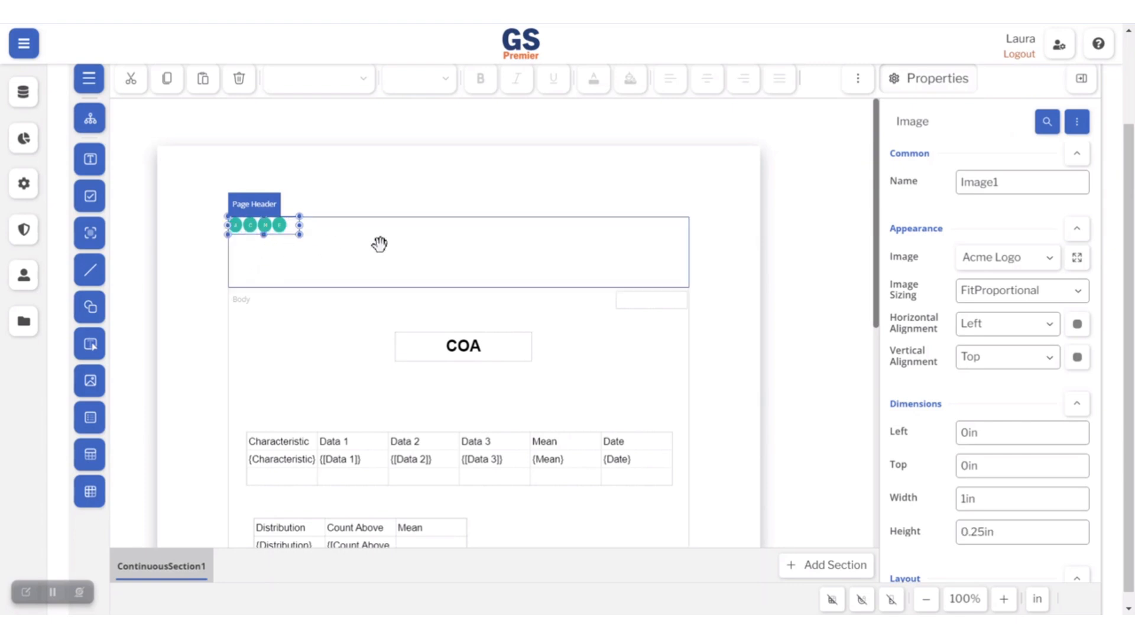
pyautogui.click(470, 197)
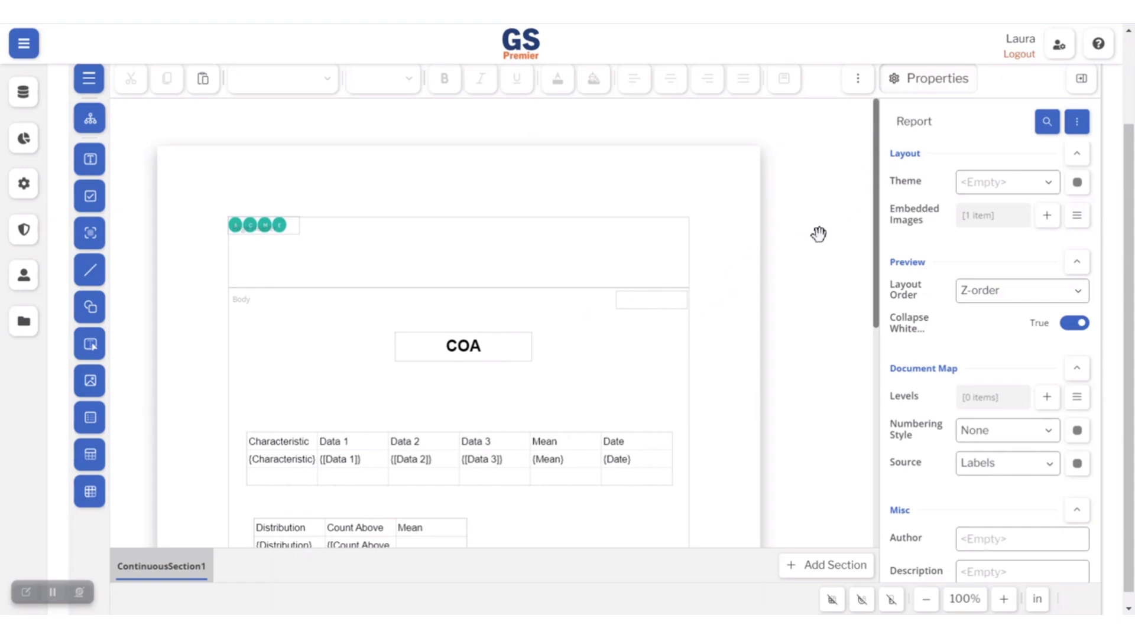
# Step: Set the value of the empty text box at the body's upper-right corner to the Current Date and Time expression, {&ExecutionTime}
pyautogui.click(651, 301)
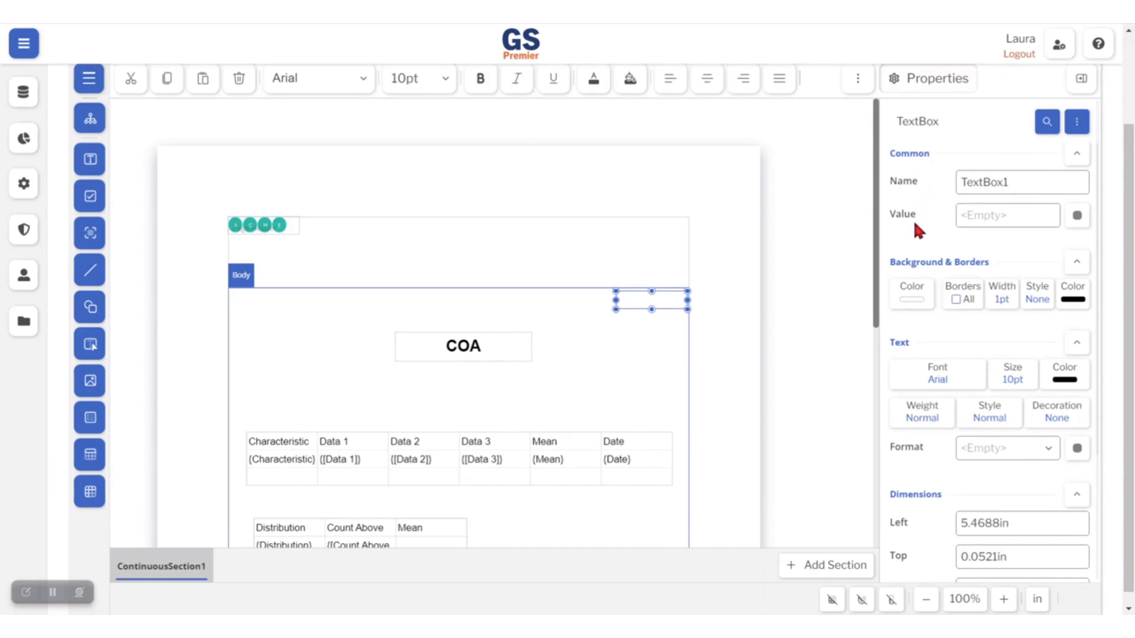
pyautogui.click(1077, 219)
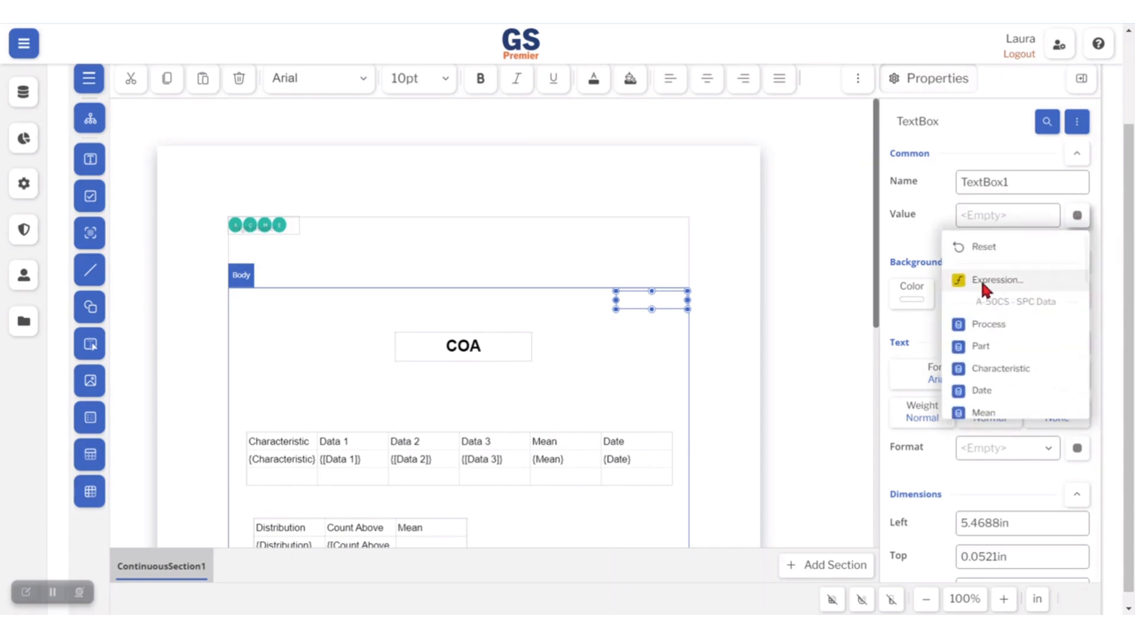
pyautogui.click(1003, 281)
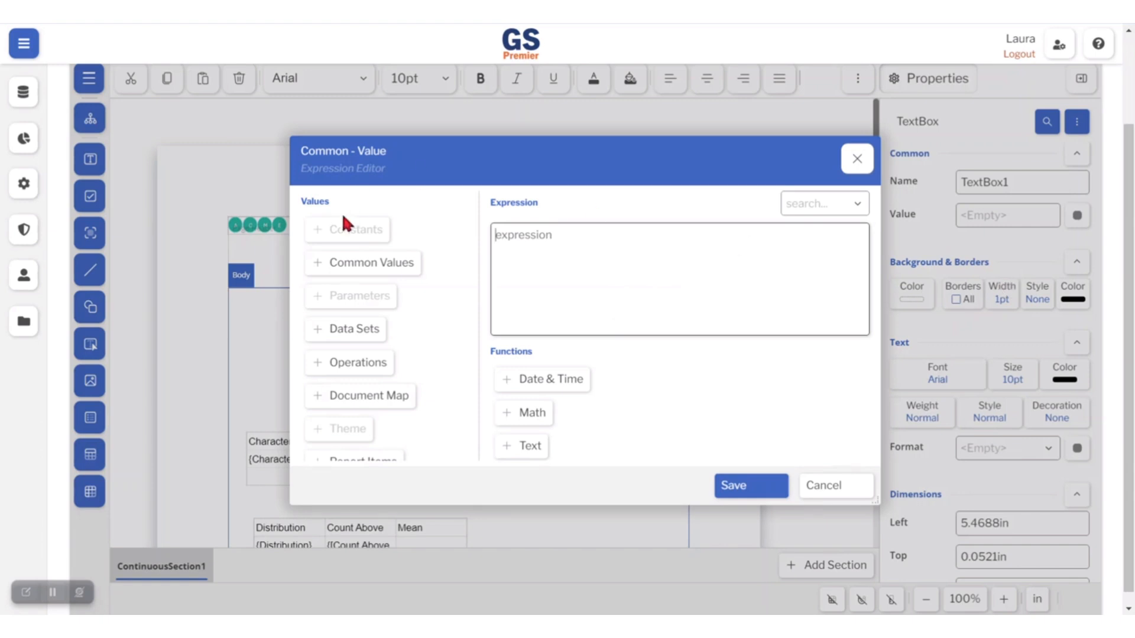
pyautogui.click(366, 264)
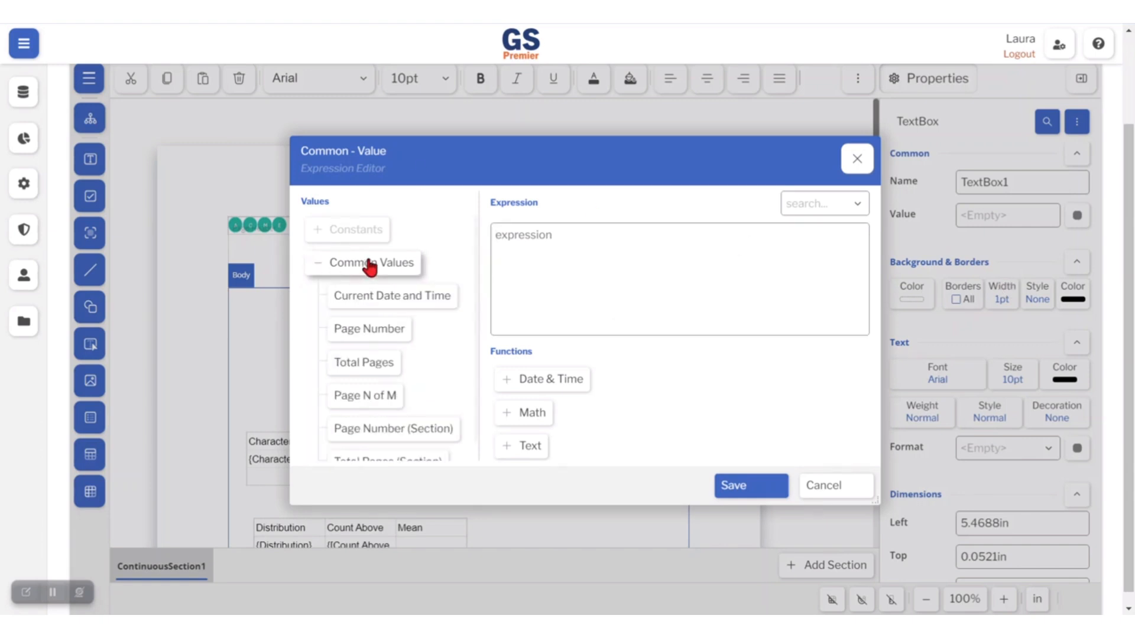
pyautogui.click(378, 299)
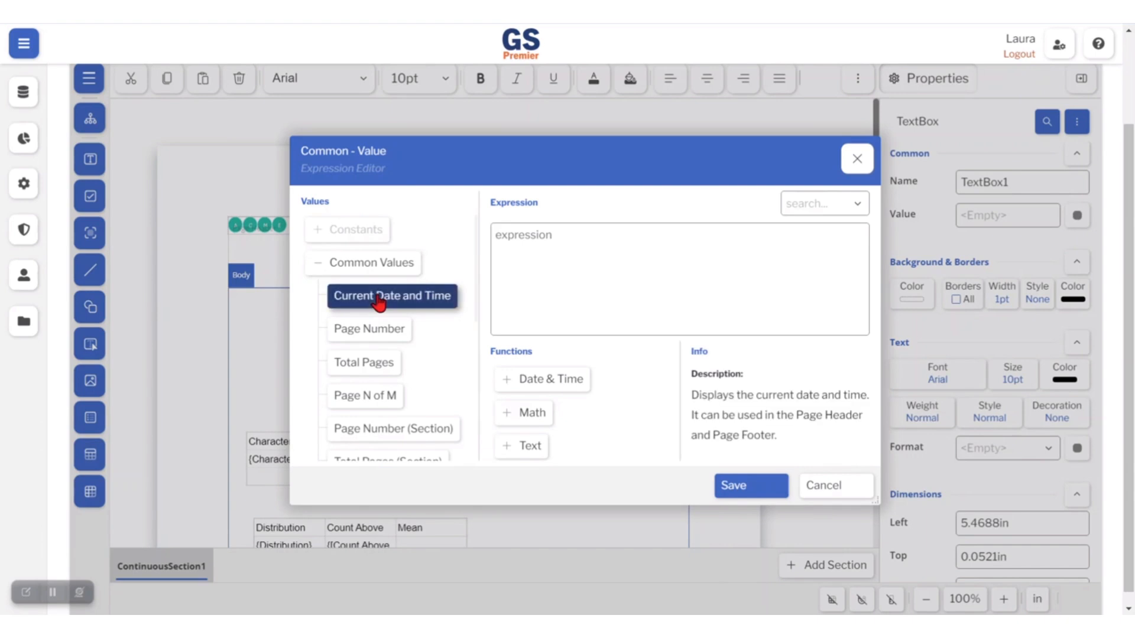
pyautogui.doubleClick(378, 299)
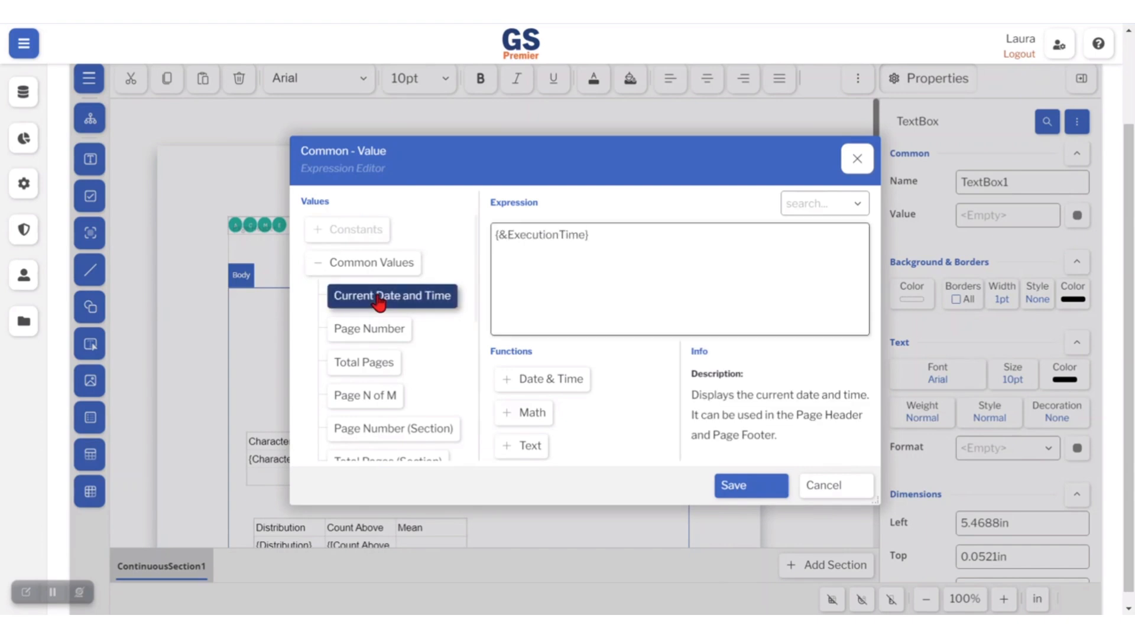
pyautogui.click(740, 486)
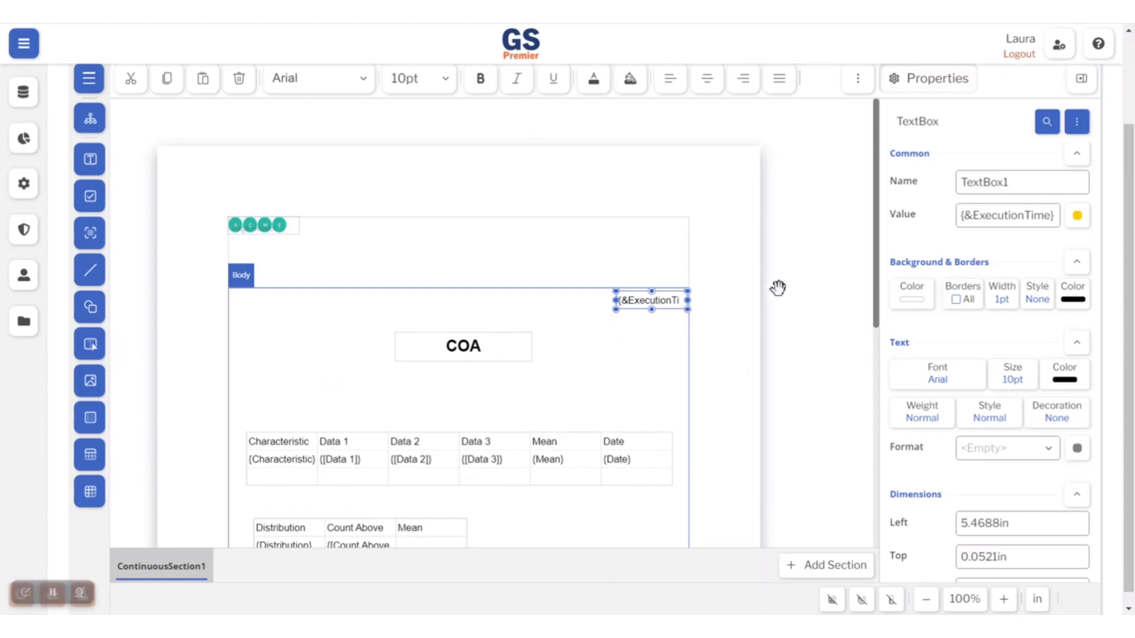
# Step: Add a new text box and place it near the right end of the page footer, about 5.17 in from the left
pyautogui.scroll(2, 452, 217)
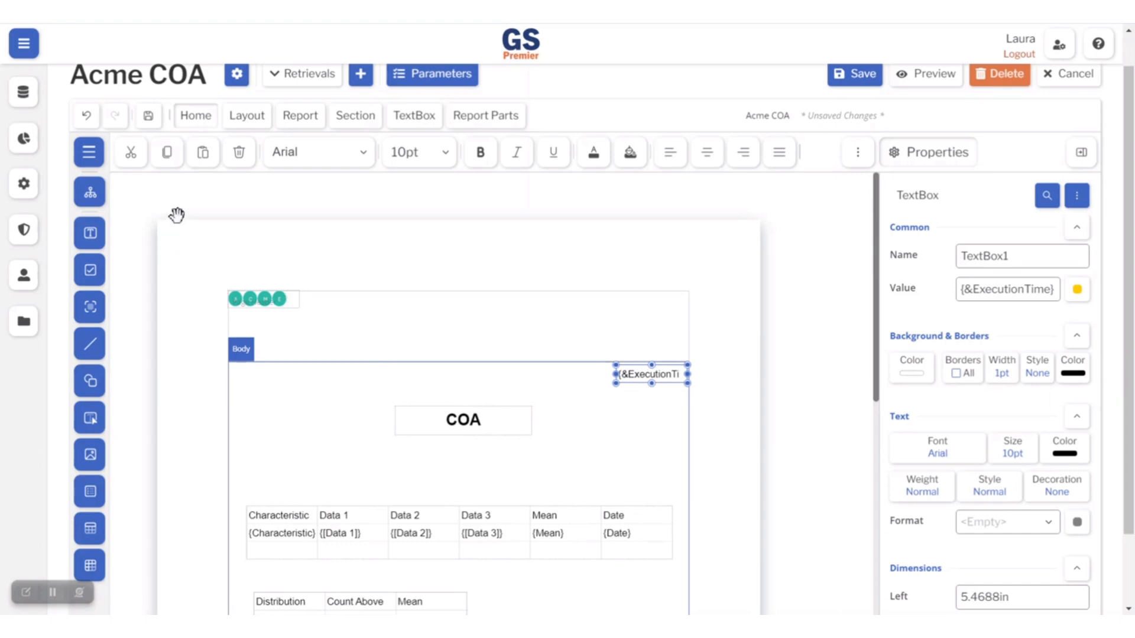
pyautogui.click(89, 155)
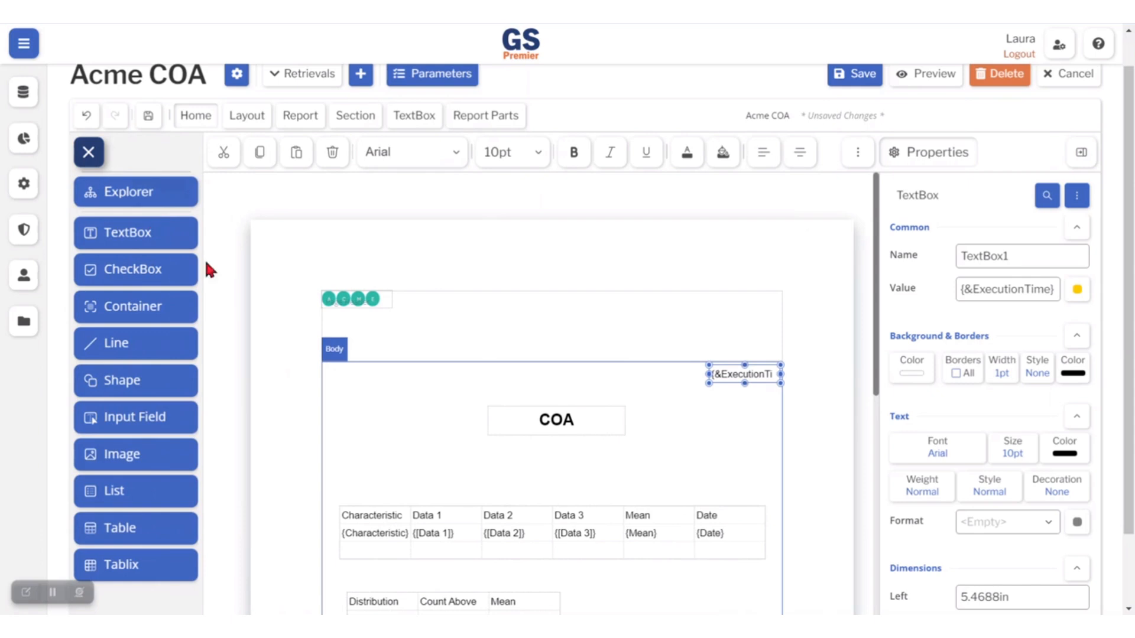
pyautogui.click(129, 234)
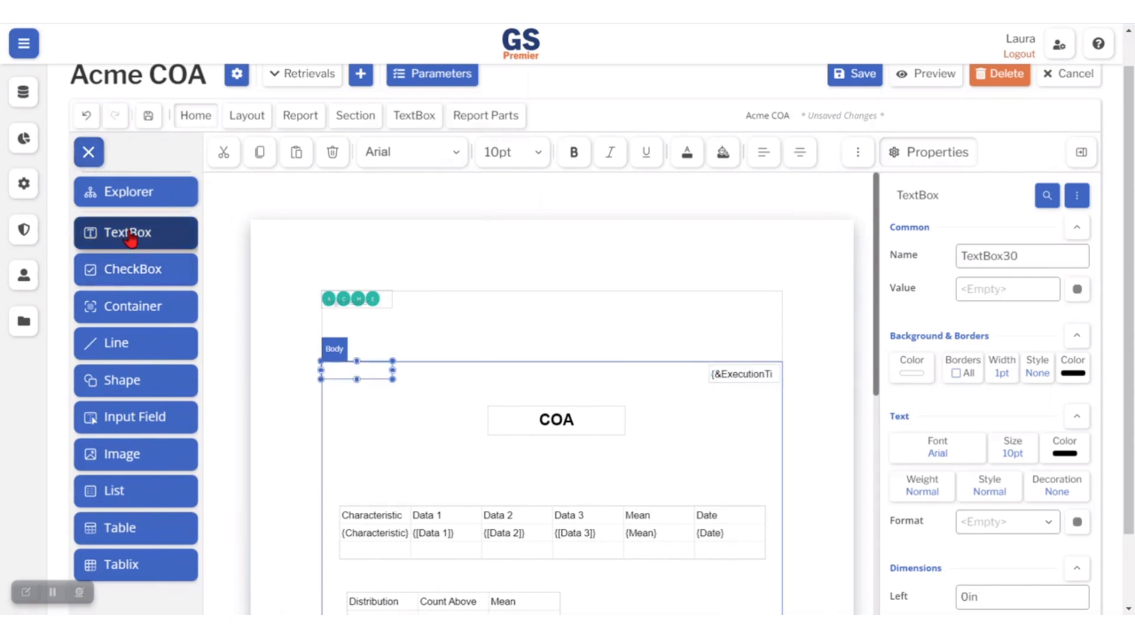
pyautogui.moveTo(341, 376); pyautogui.dragTo(429, 473)
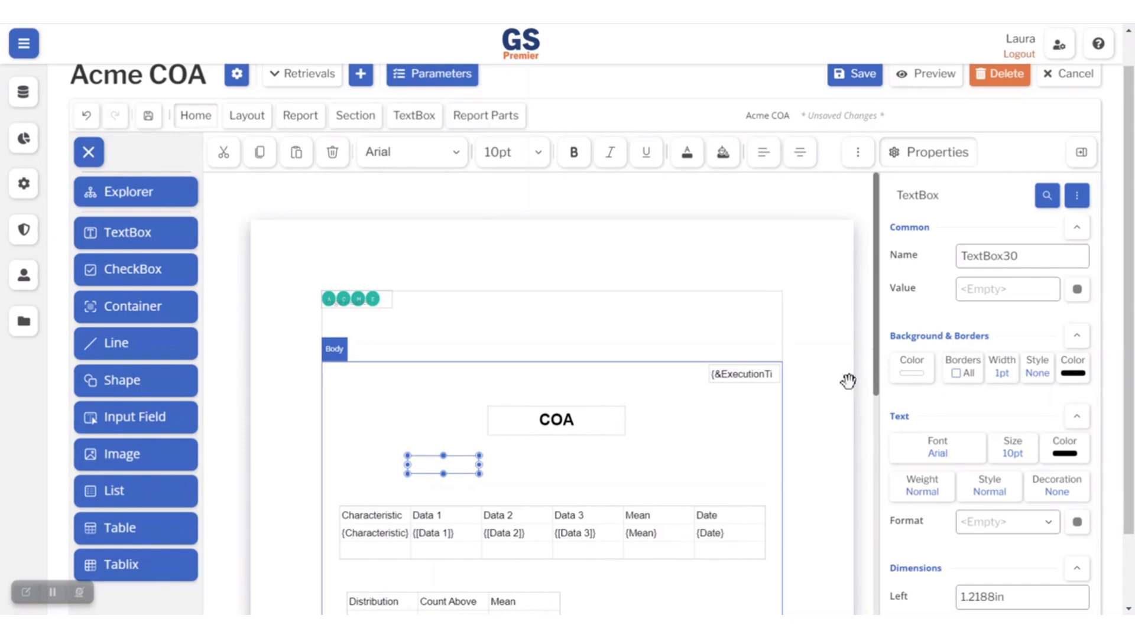
pyautogui.scroll(-3, 788, 436)
pyautogui.moveTo(438, 317); pyautogui.dragTo(668, 514)
pyautogui.scroll(-5, 692, 474)
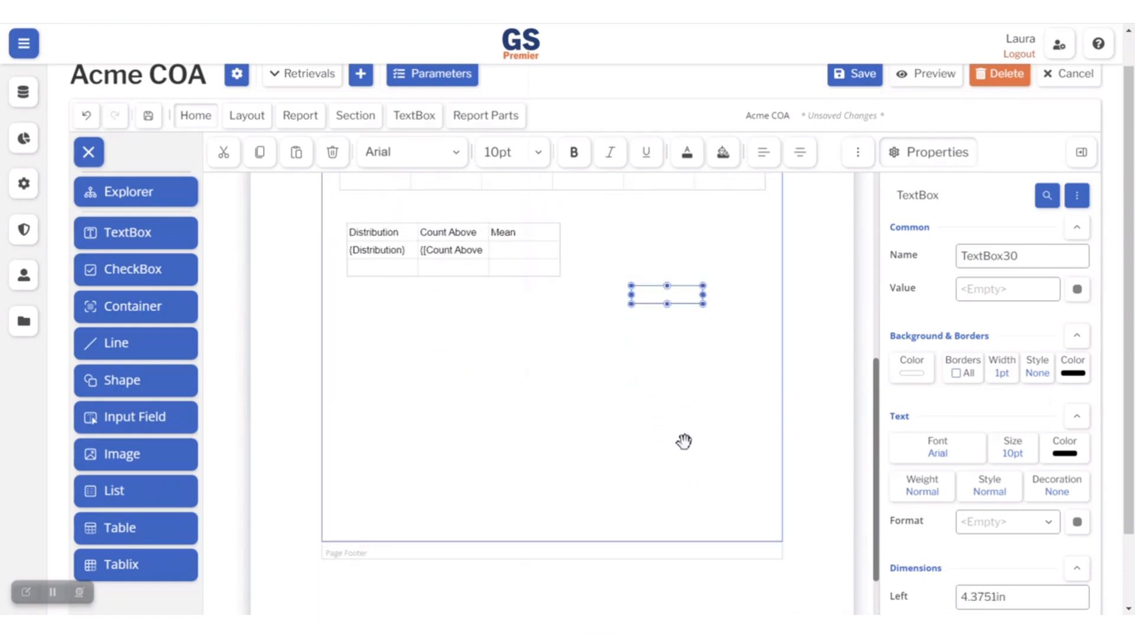
pyautogui.moveTo(654, 301); pyautogui.dragTo(712, 553)
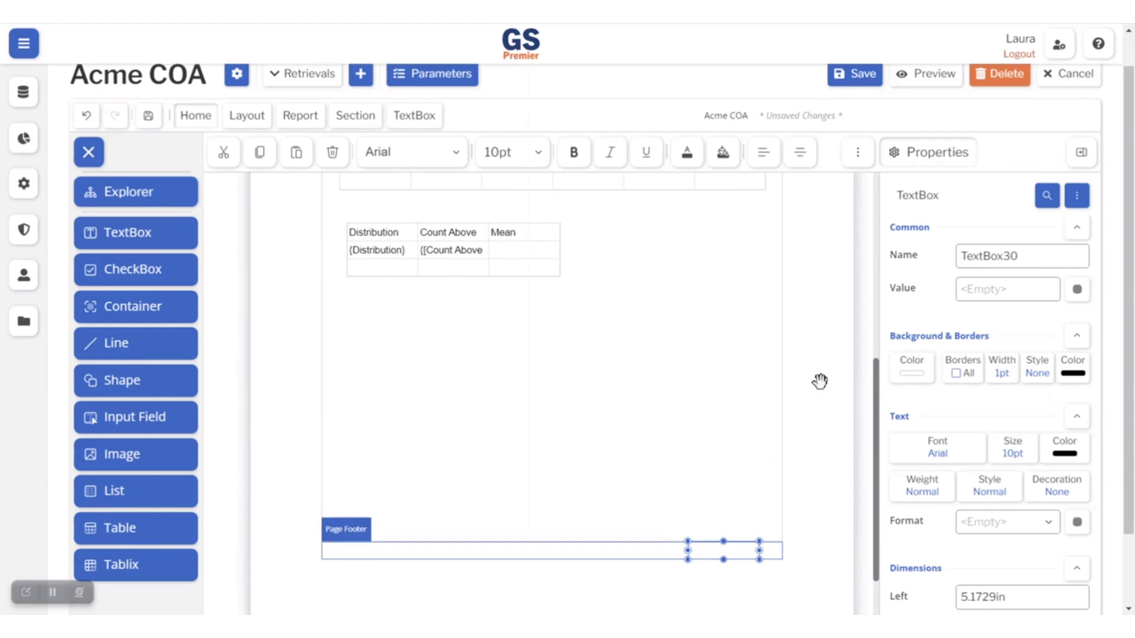
# Step: Set the value of the page footer's text box to the Page Number expression, {&PageNumber}
pyautogui.click(1077, 291)
pyautogui.click(990, 354)
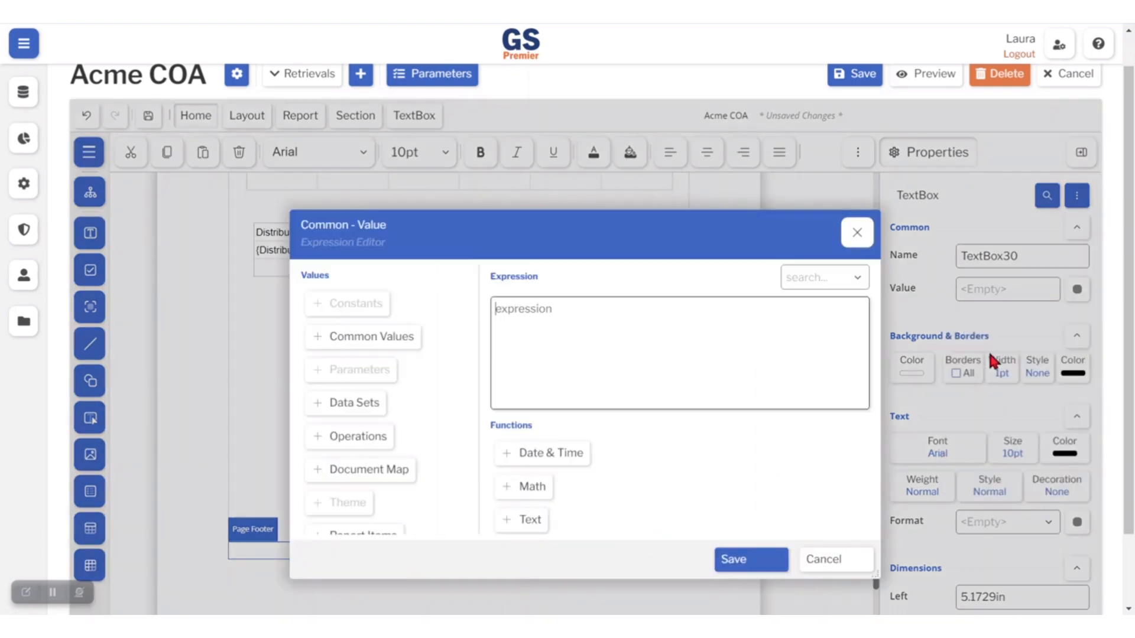
pyautogui.click(366, 342)
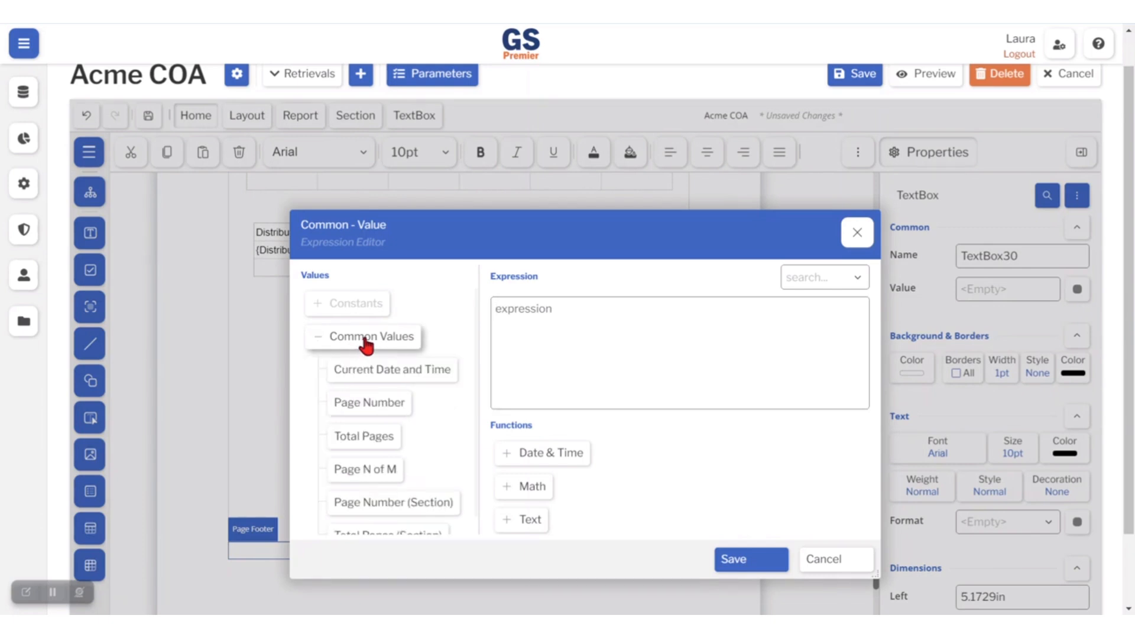
pyautogui.click(385, 407)
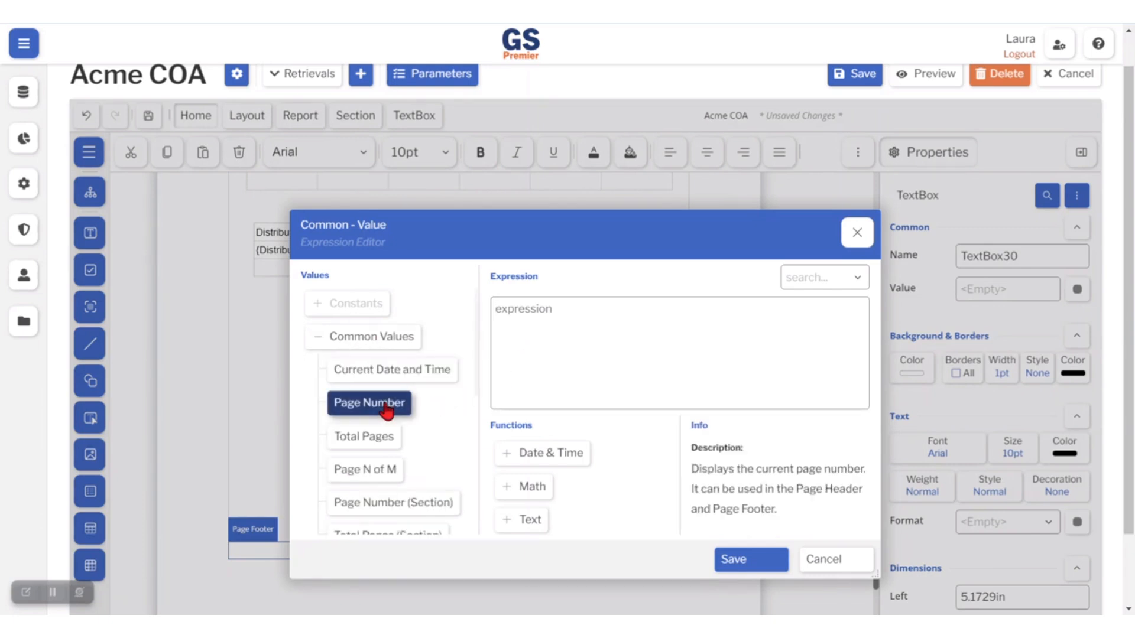
pyautogui.doubleClick(388, 408)
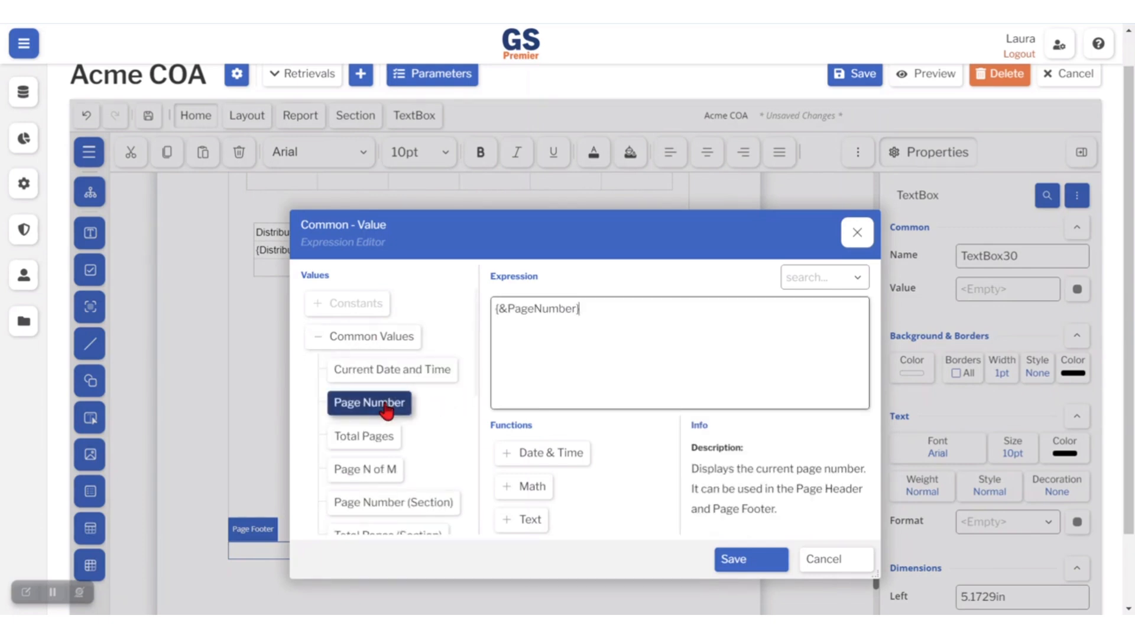
pyautogui.click(739, 559)
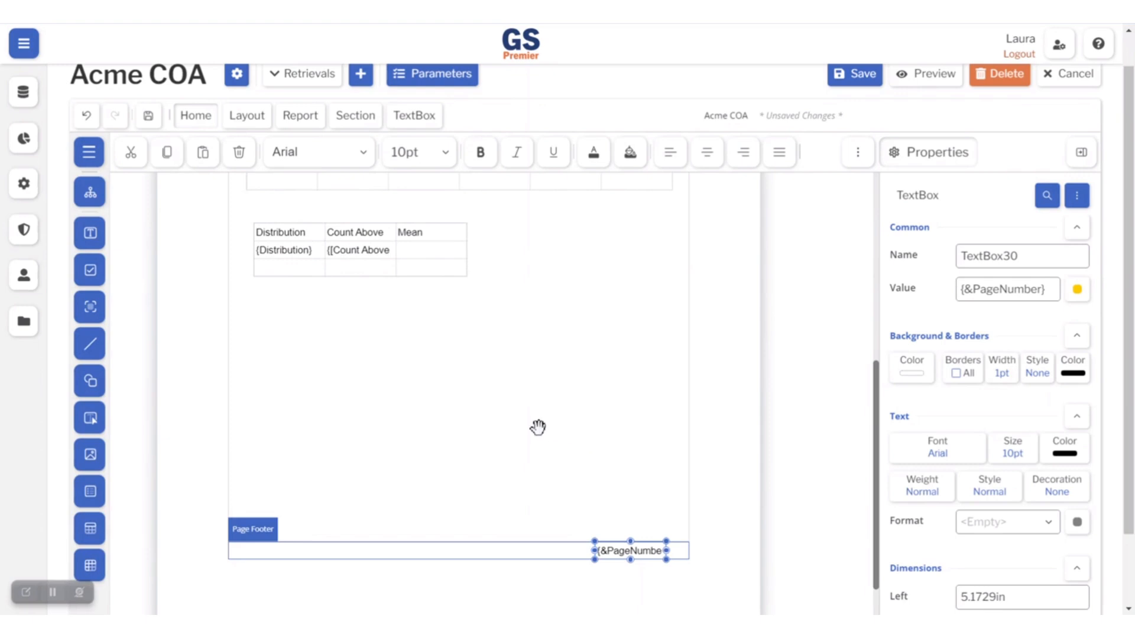
# Step: Add an image to the body and place it below the Distribution table, about 0.66 in from the left and 4.56 in from the top
pyautogui.scroll(3, 553, 421)
pyautogui.scroll(1, 562, 407)
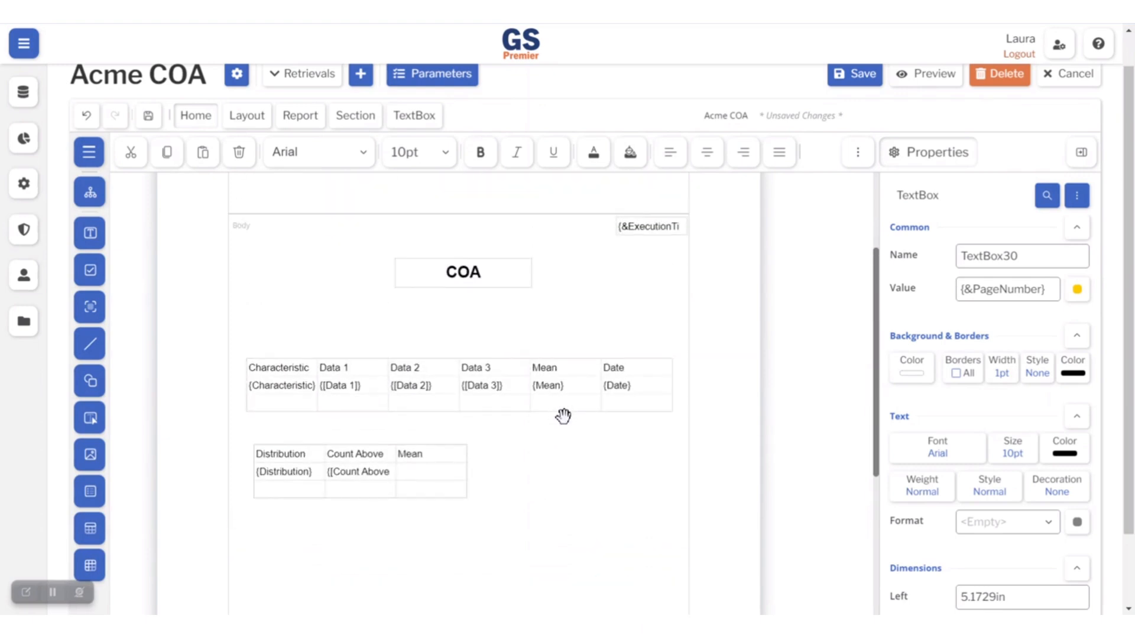
pyautogui.scroll(5, 577, 459)
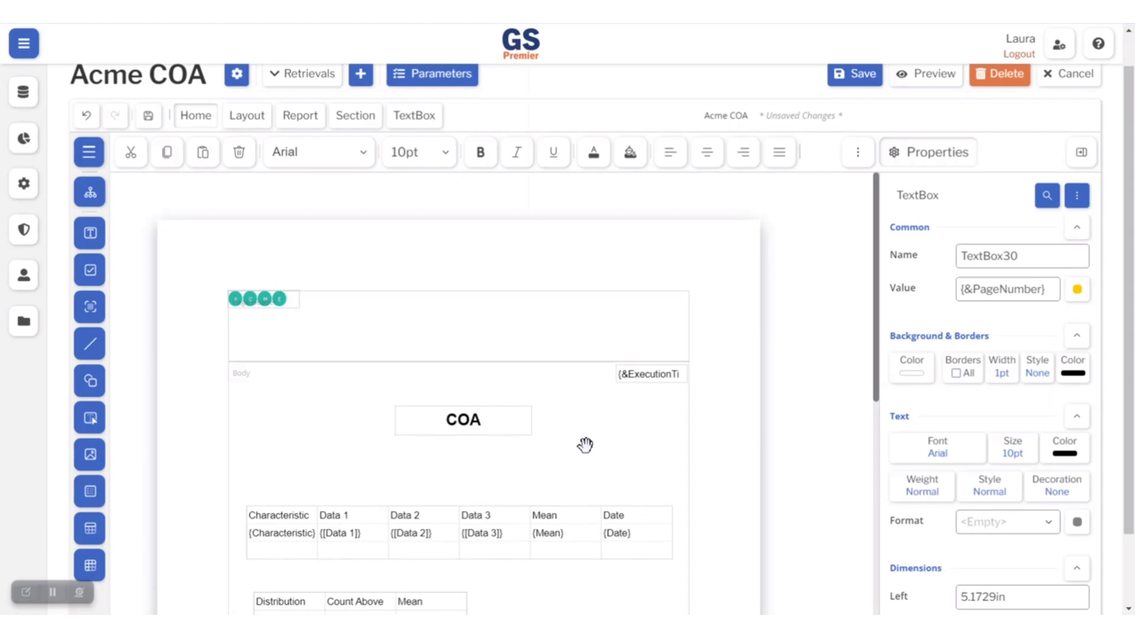
pyautogui.click(357, 470)
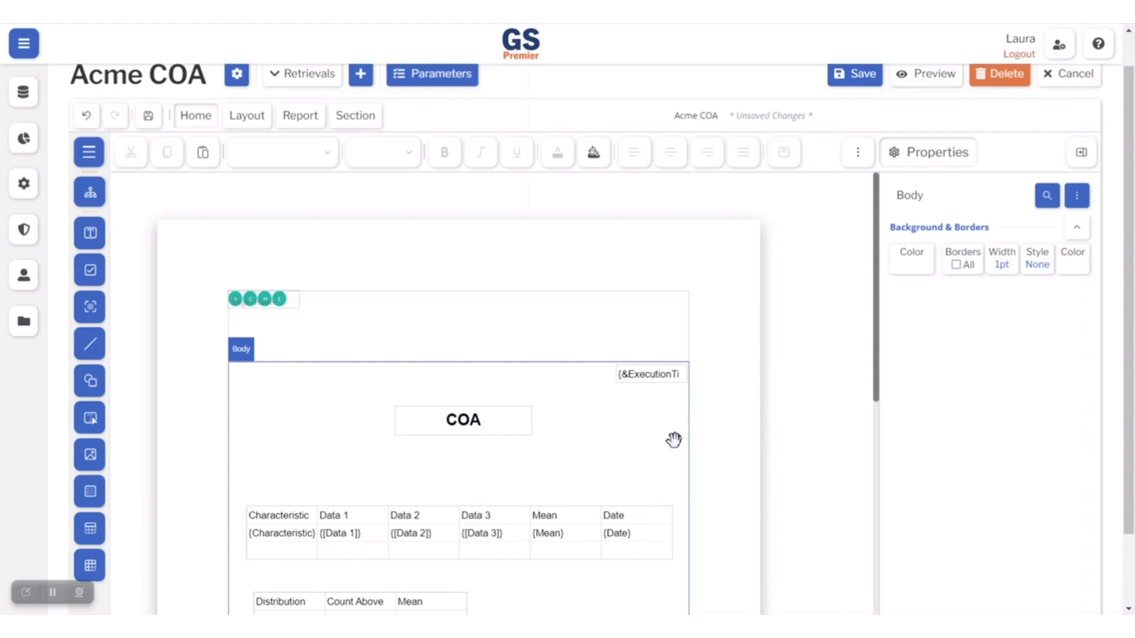
pyautogui.click(90, 154)
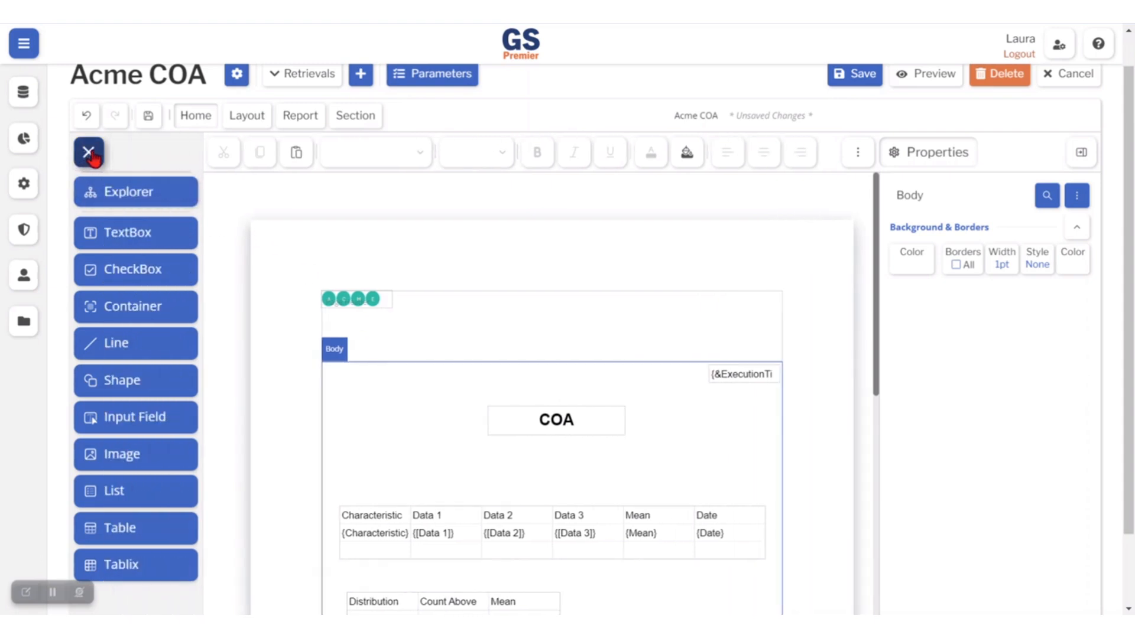
pyautogui.click(133, 464)
pyautogui.moveTo(357, 398); pyautogui.dragTo(417, 467)
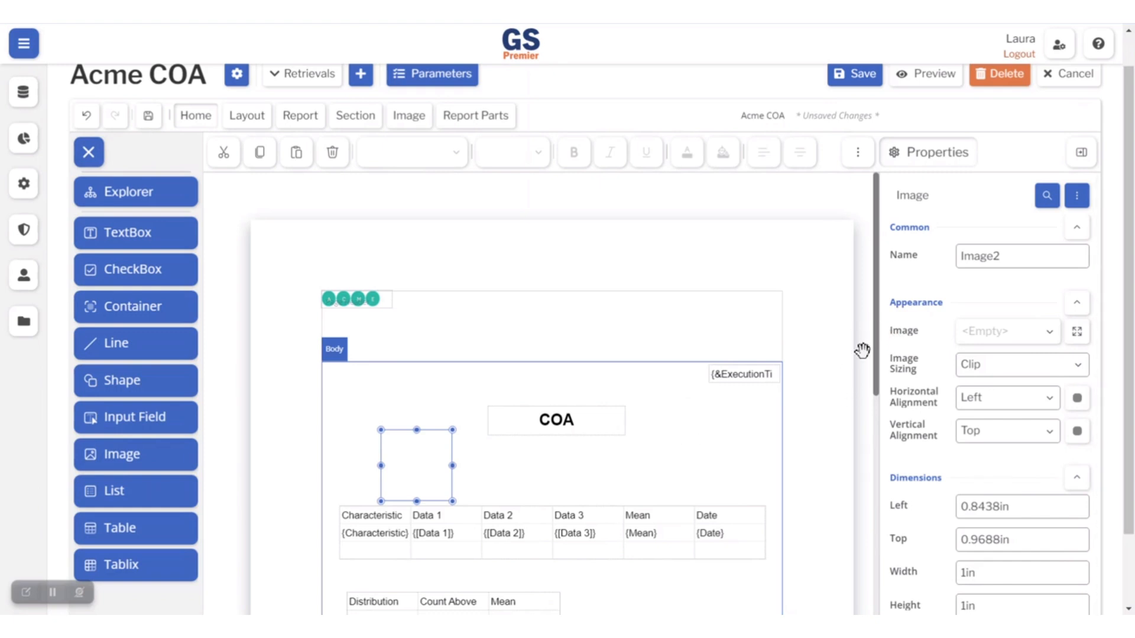
pyautogui.moveTo(403, 456); pyautogui.dragTo(619, 593)
pyautogui.scroll(-5, 798, 397)
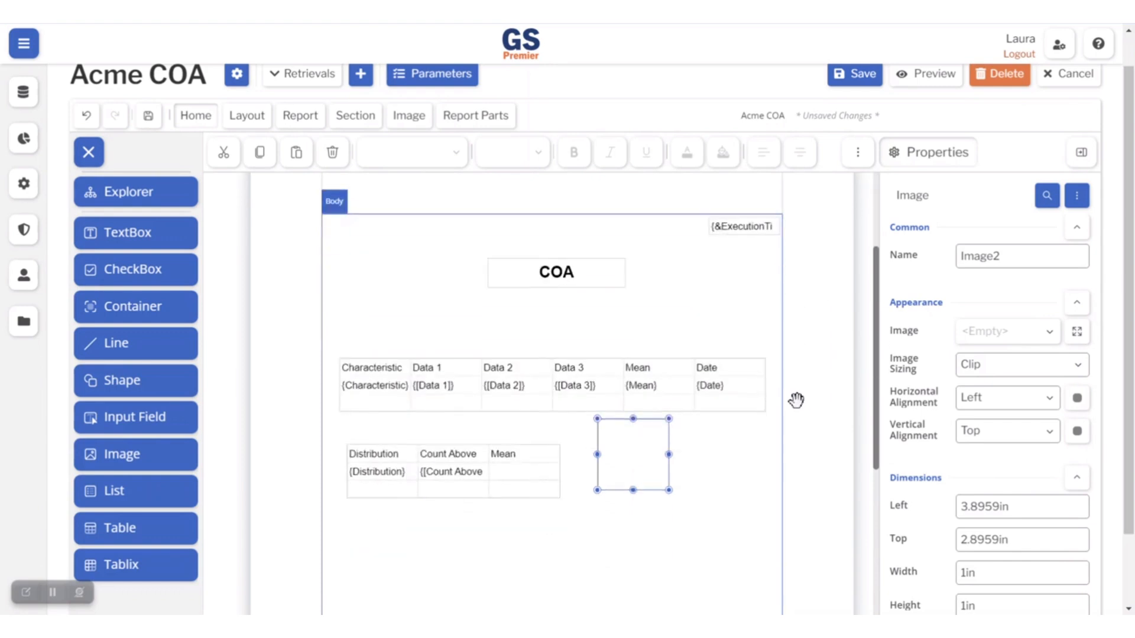
pyautogui.moveTo(626, 300); pyautogui.dragTo(397, 421)
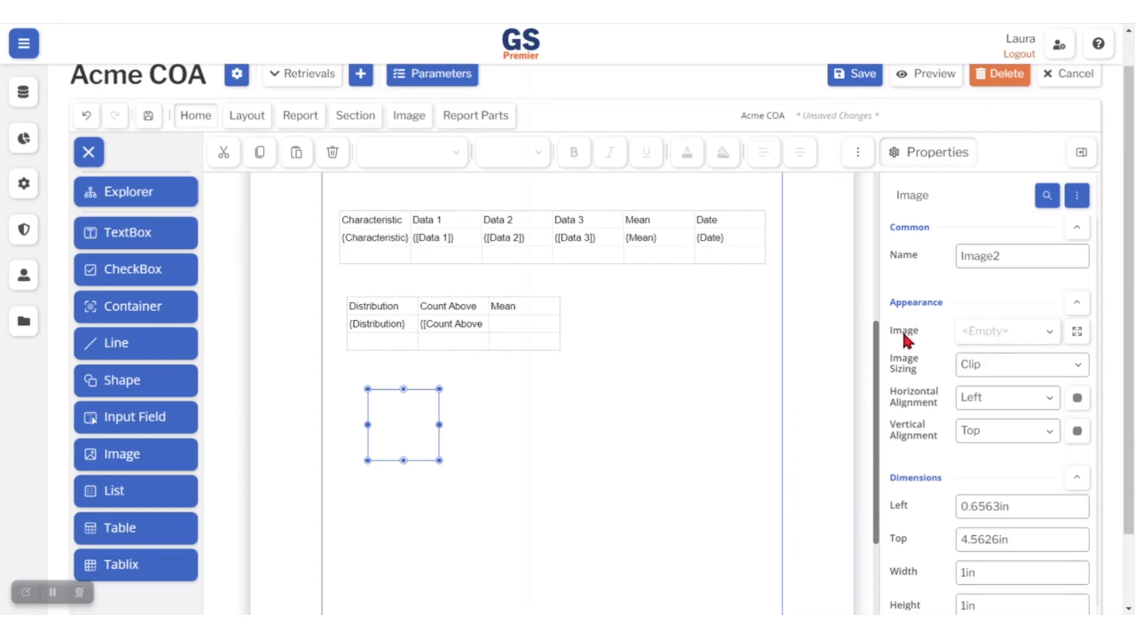
# Step: Set the new image's source to the shared A-50CS chart and enlarge it to about 5.35 in wide by 2.02 in high
pyautogui.click(1050, 335)
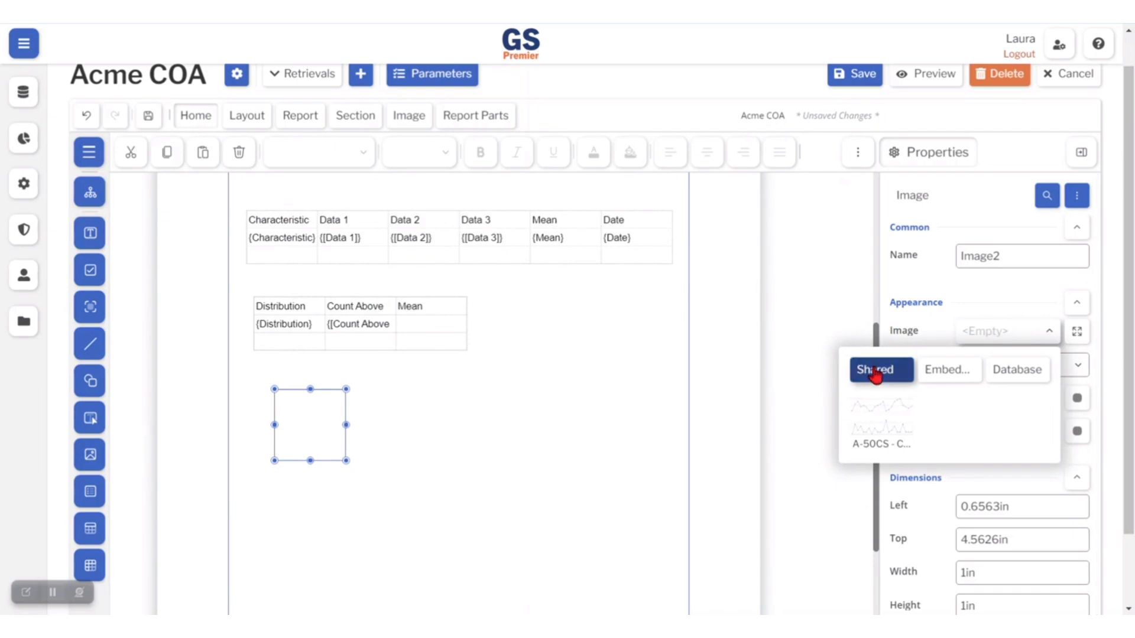
pyautogui.click(882, 416)
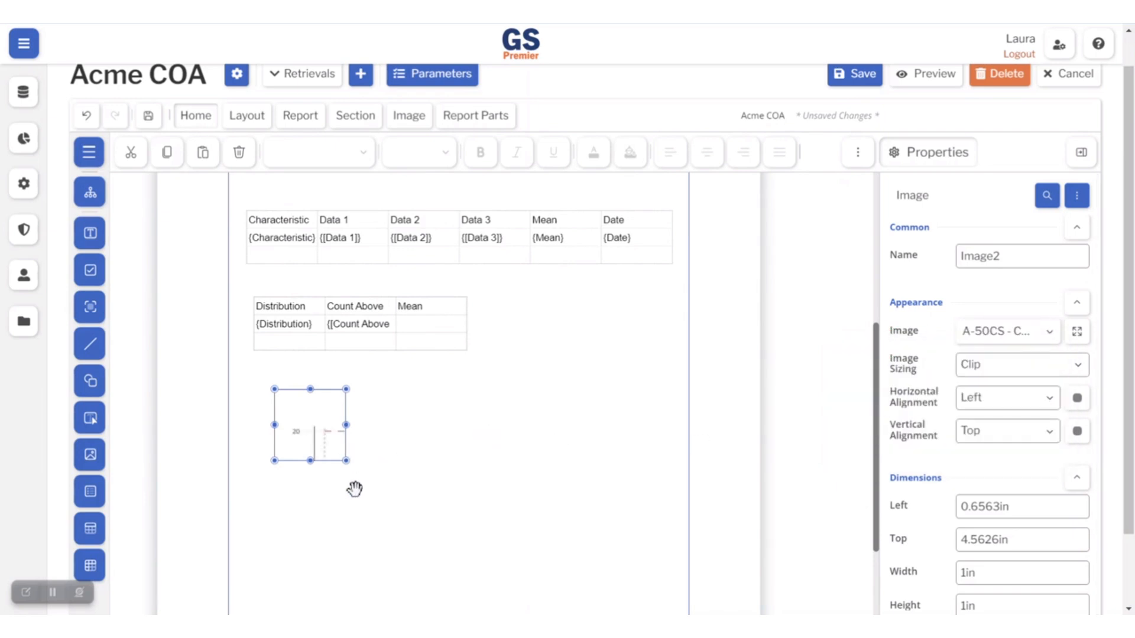
pyautogui.moveTo(346, 461); pyautogui.dragTo(655, 494)
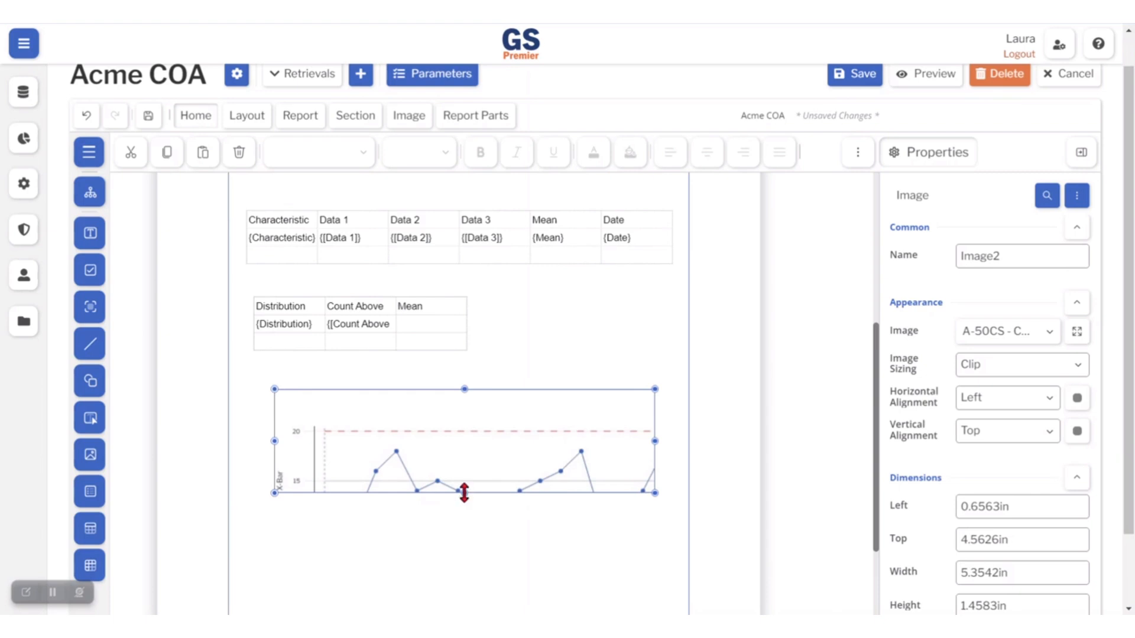
pyautogui.moveTo(465, 493); pyautogui.dragTo(463, 526)
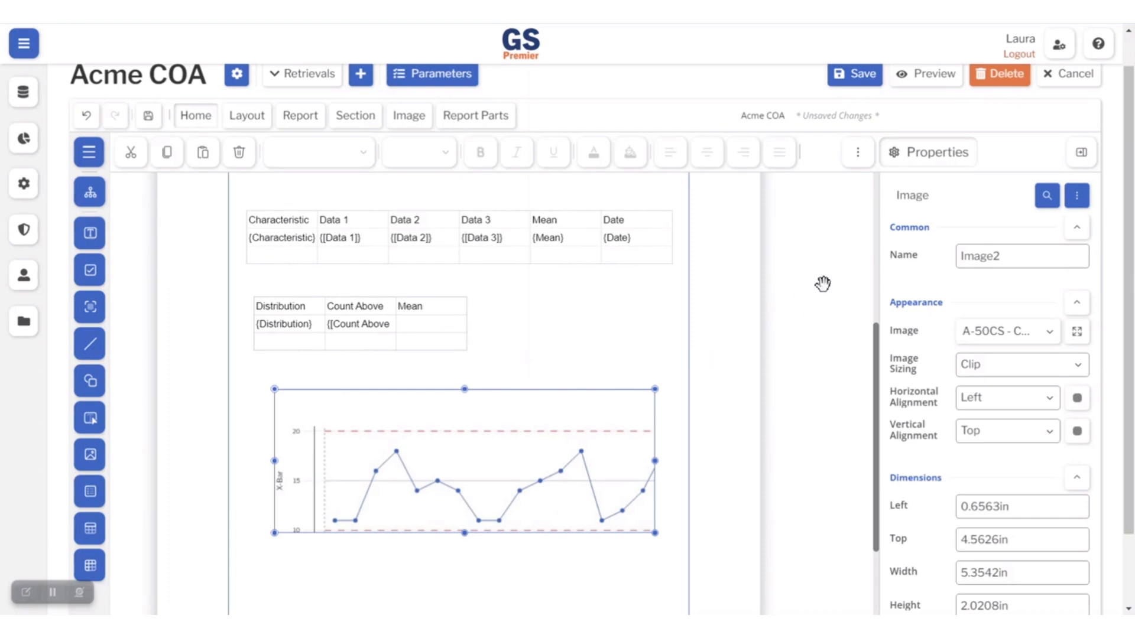
# Step: Save the report and open its preview in continuous page view
pyautogui.click(857, 79)
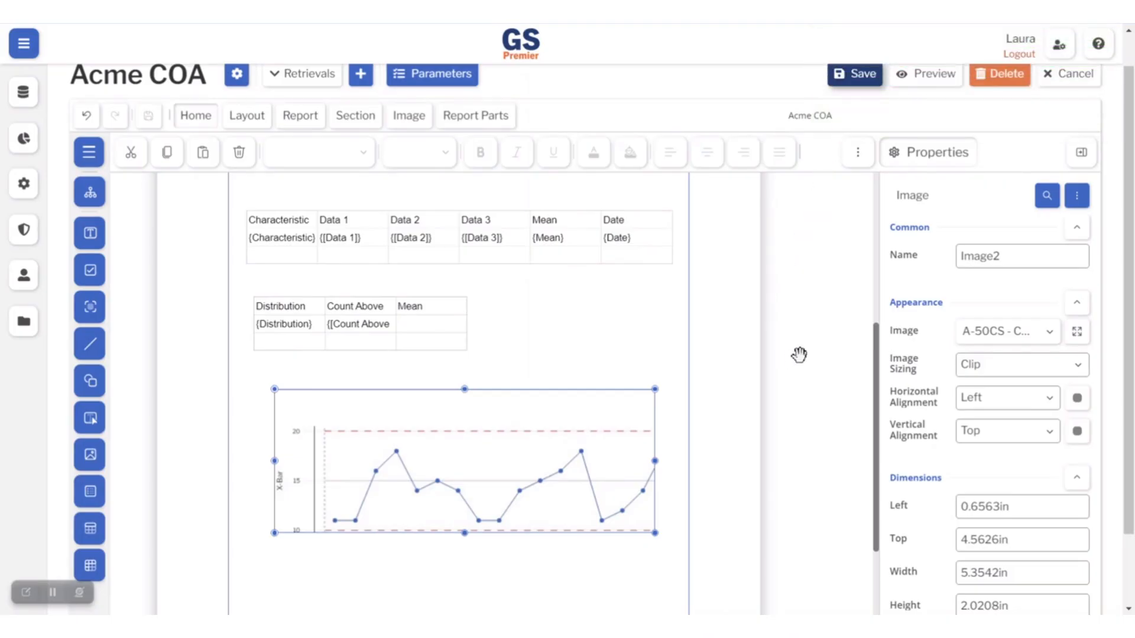
pyautogui.scroll(1, 835, 319)
pyautogui.scroll(4, 835, 315)
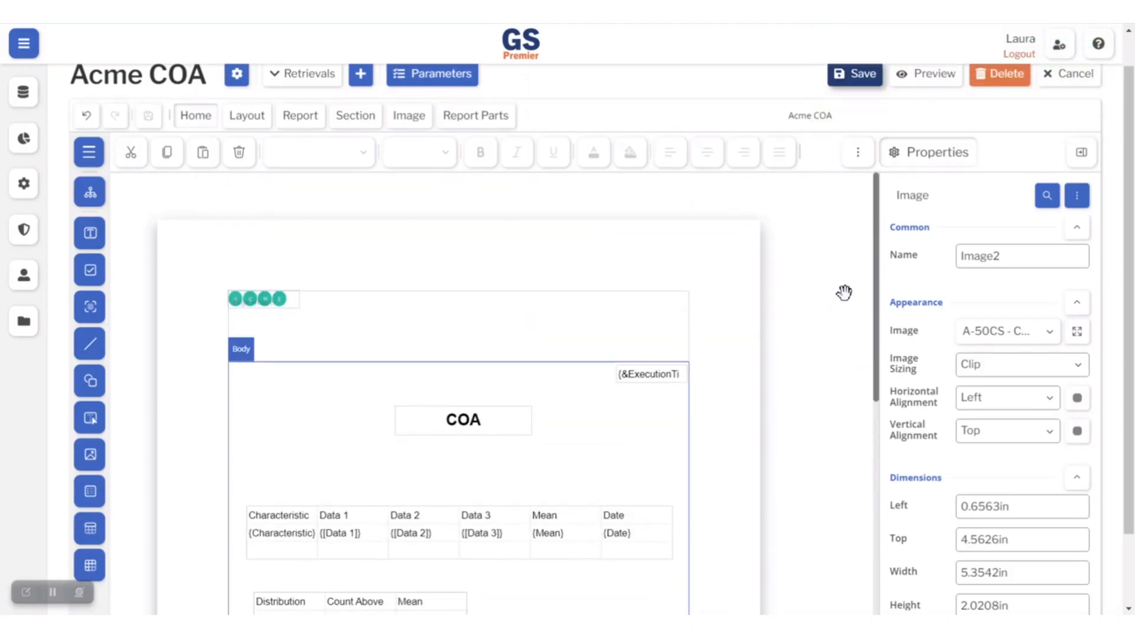
pyautogui.click(922, 75)
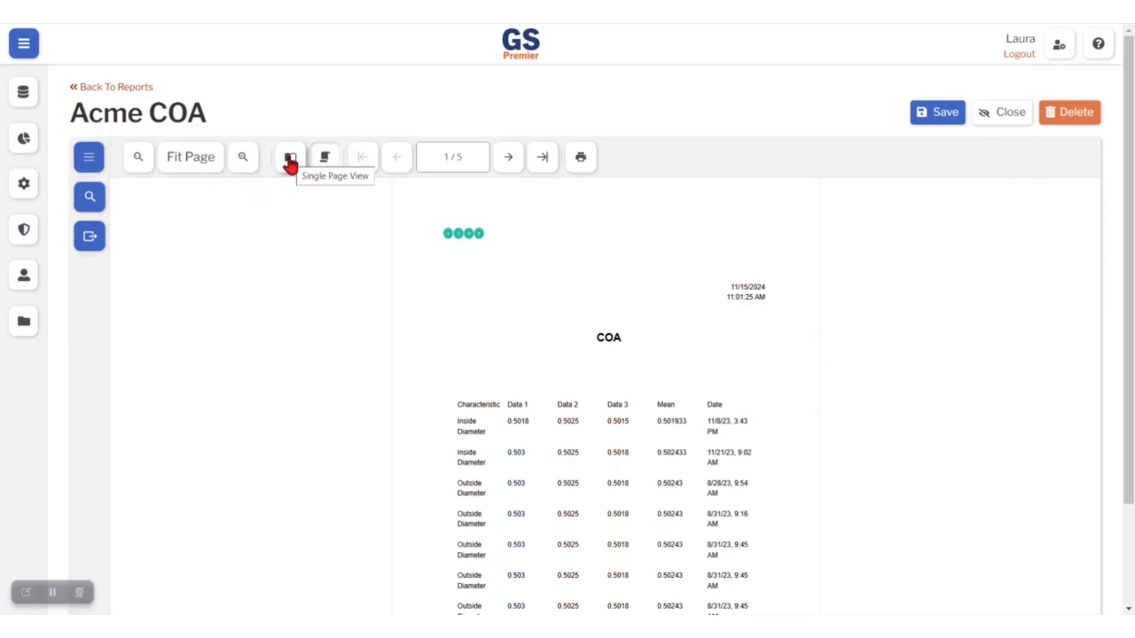
pyautogui.click(323, 158)
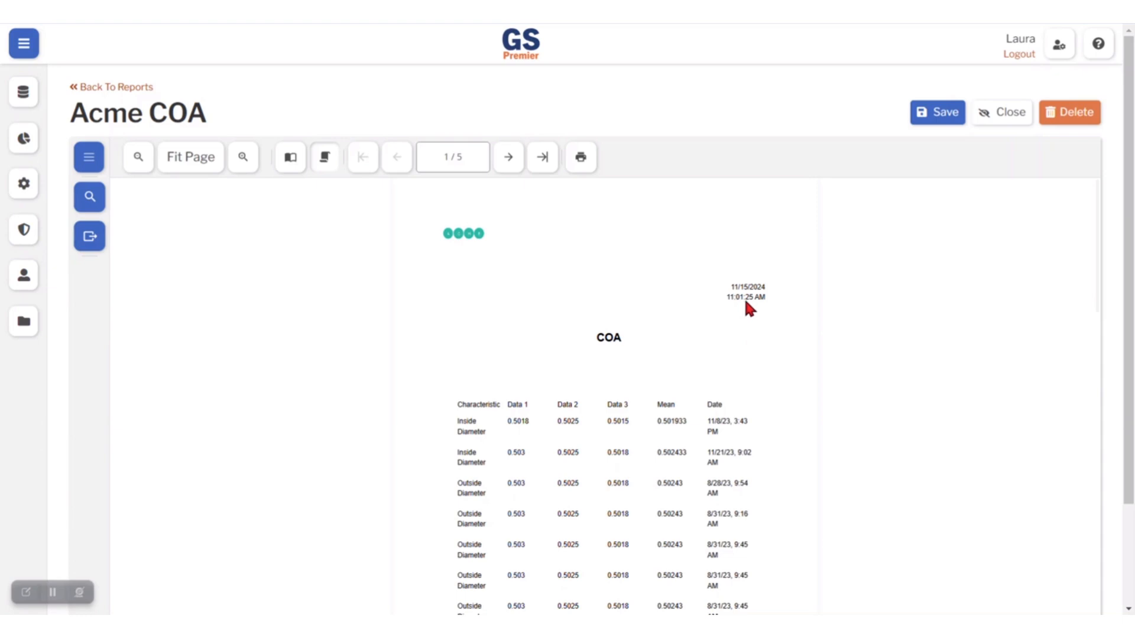
# Step: Examine all pages of the preview, checking the logo, date, page numbers, both tables and the charts, and return to the first page
pyautogui.scroll(-10, 744, 351)
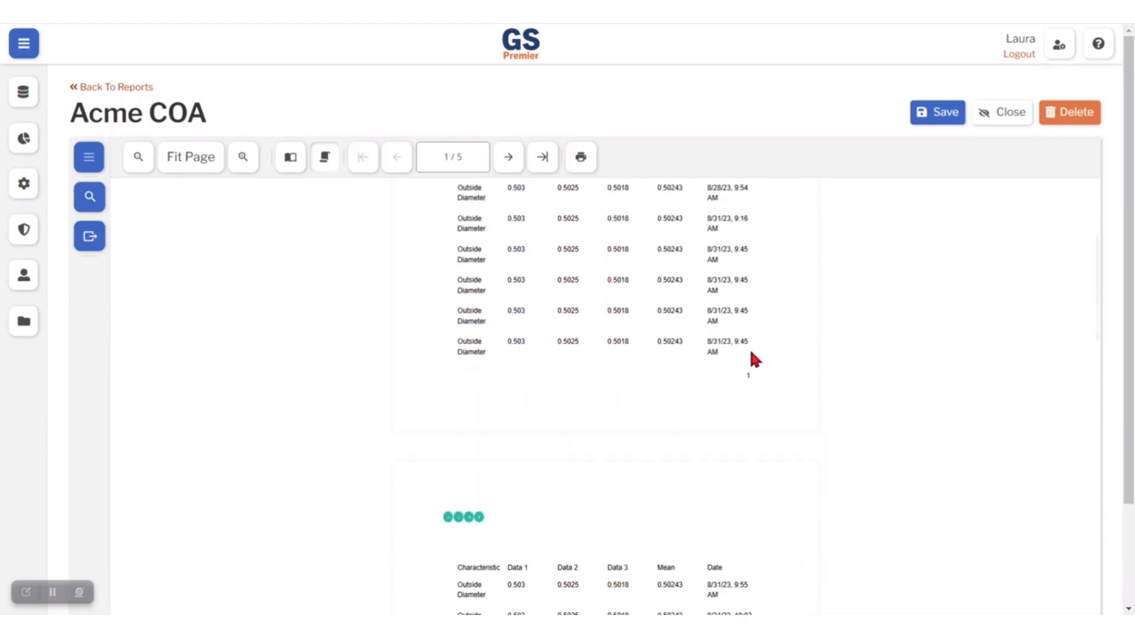
pyautogui.scroll(-5, 768, 360)
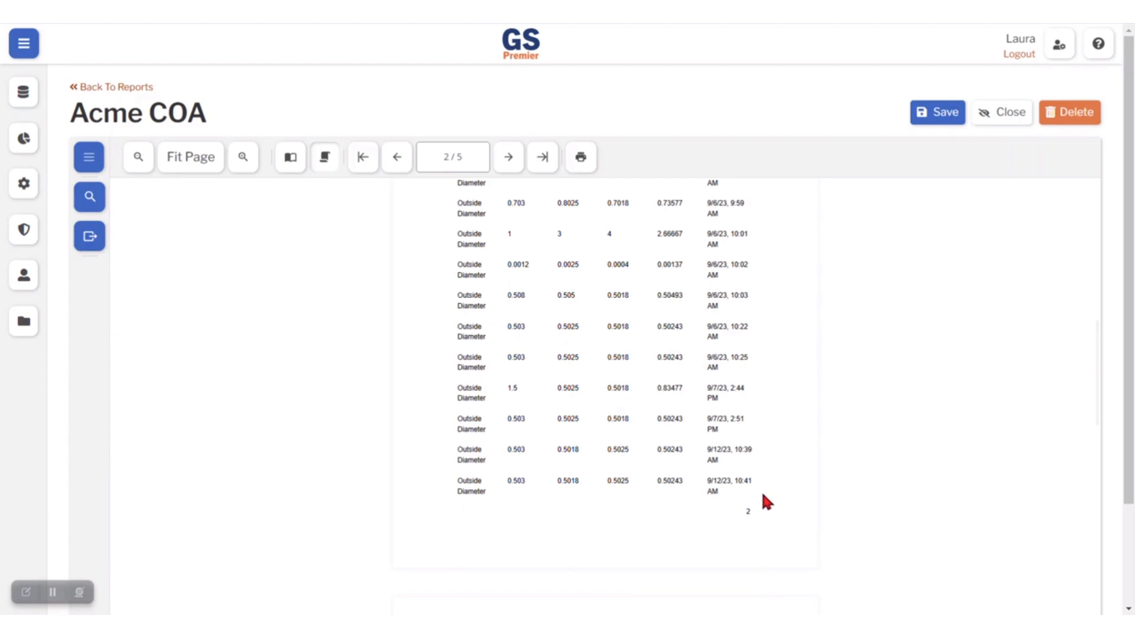
pyautogui.scroll(-8, 764, 494)
pyautogui.scroll(-8, 772, 489)
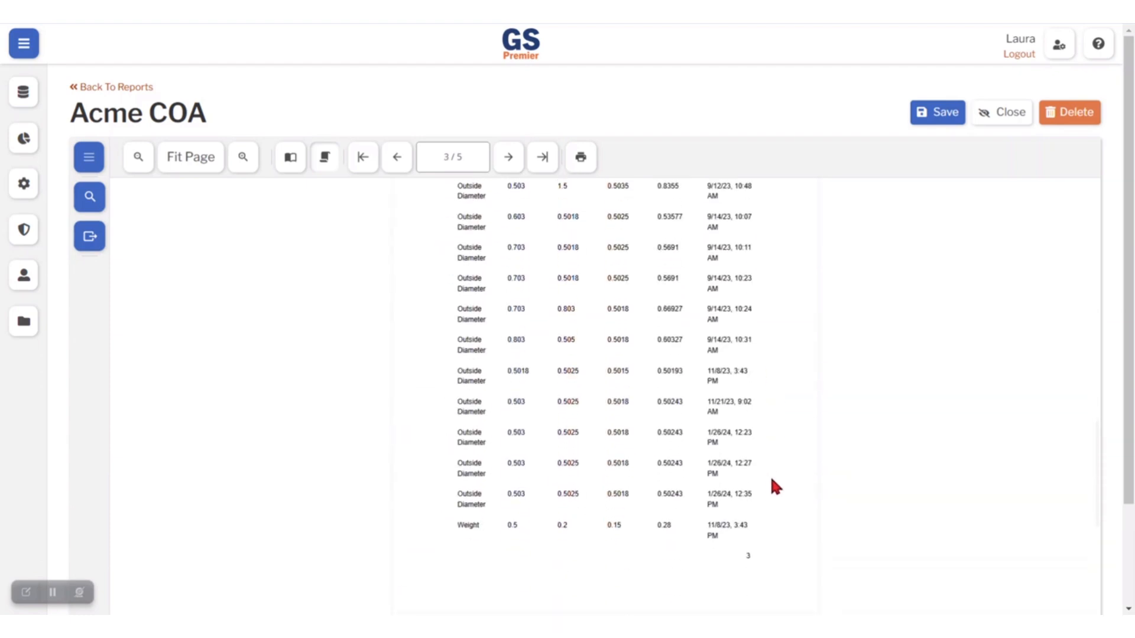
pyautogui.scroll(-10, 772, 480)
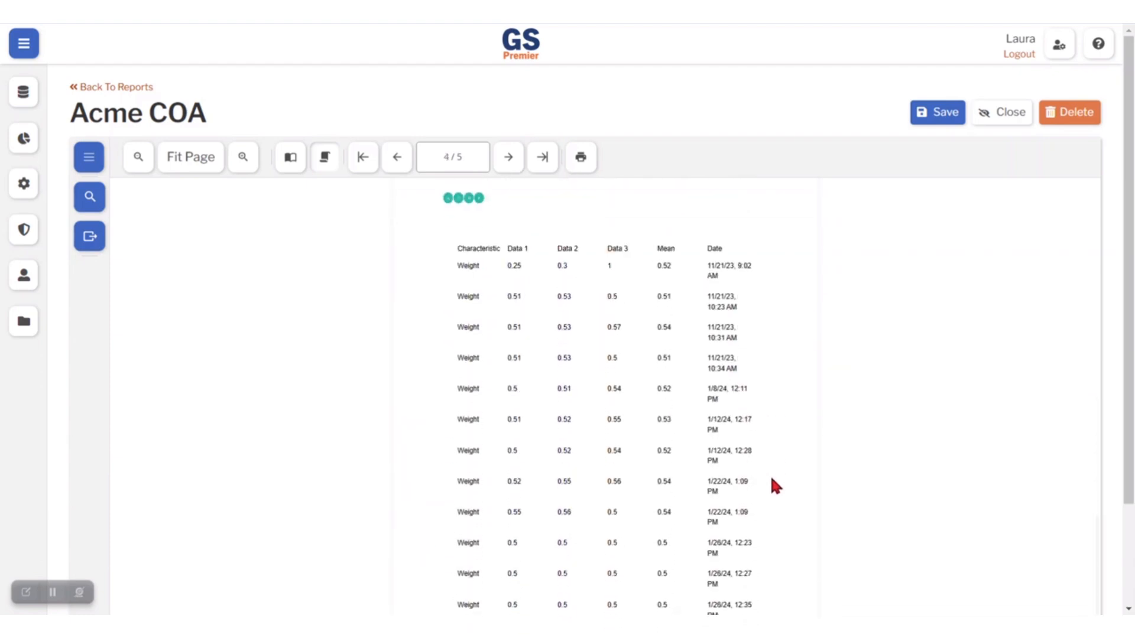
pyautogui.scroll(-2, 772, 483)
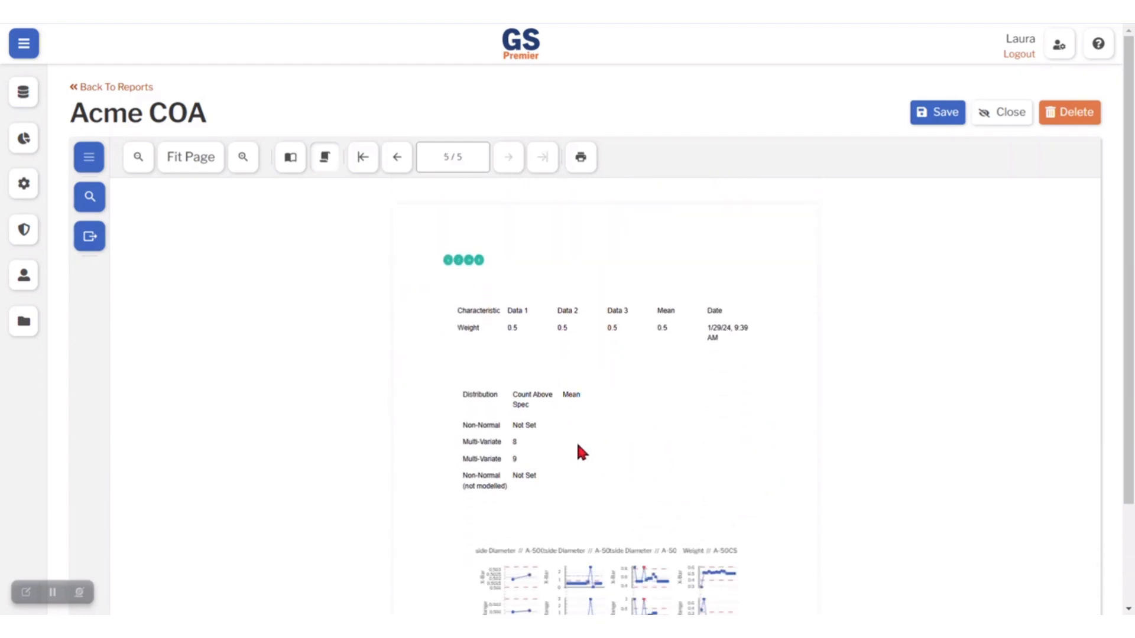
pyautogui.scroll(-1, 771, 463)
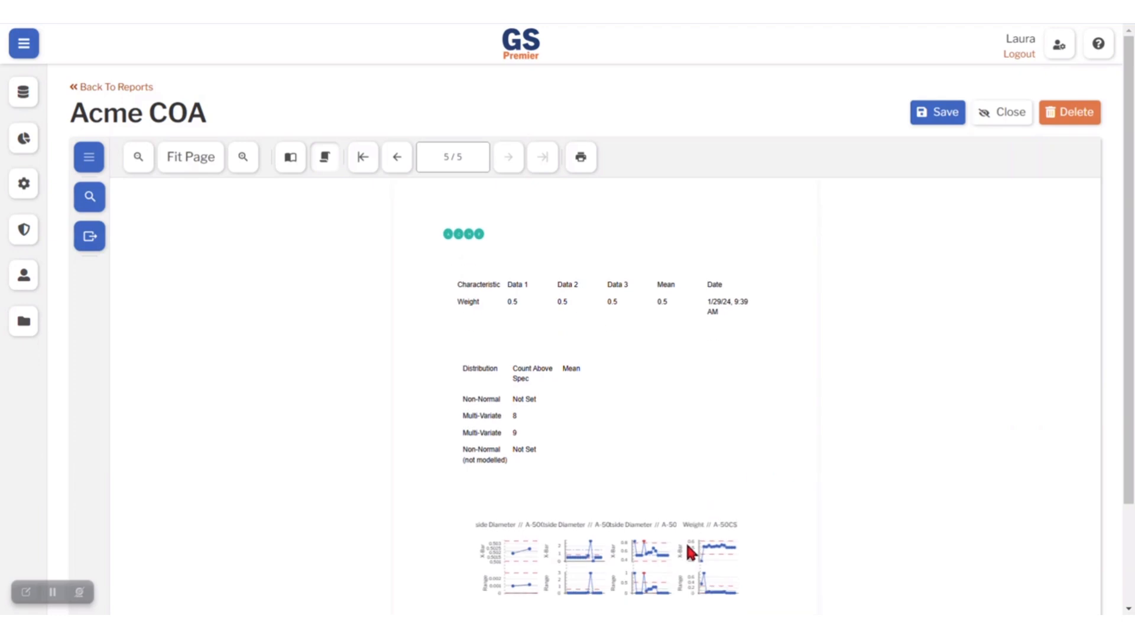
pyautogui.scroll(12, 743, 424)
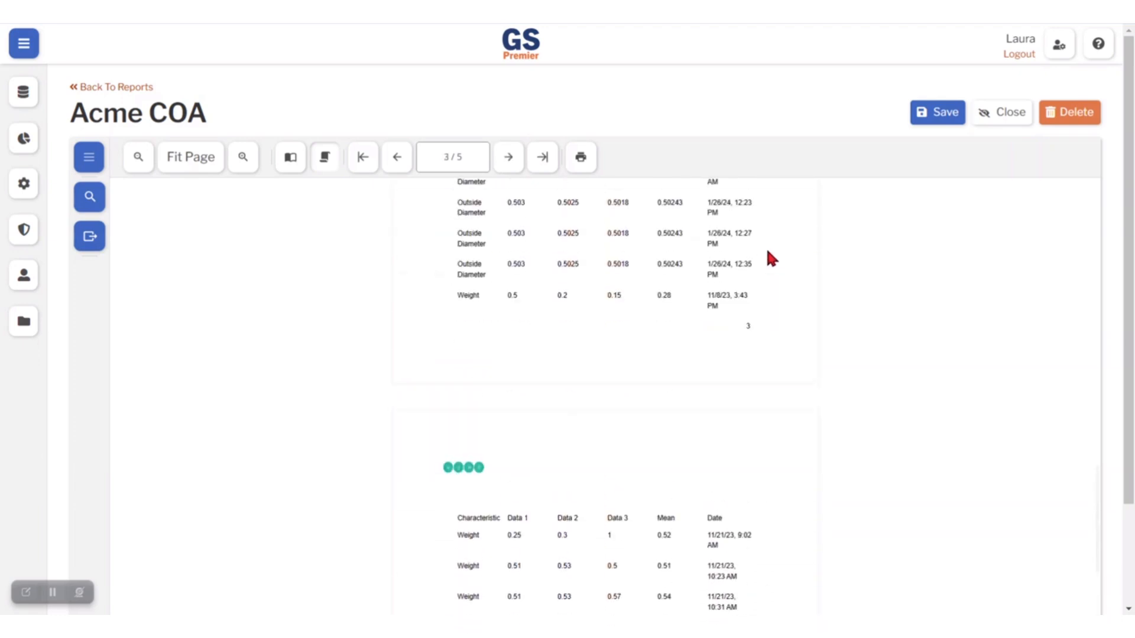
pyautogui.scroll(12, 767, 251)
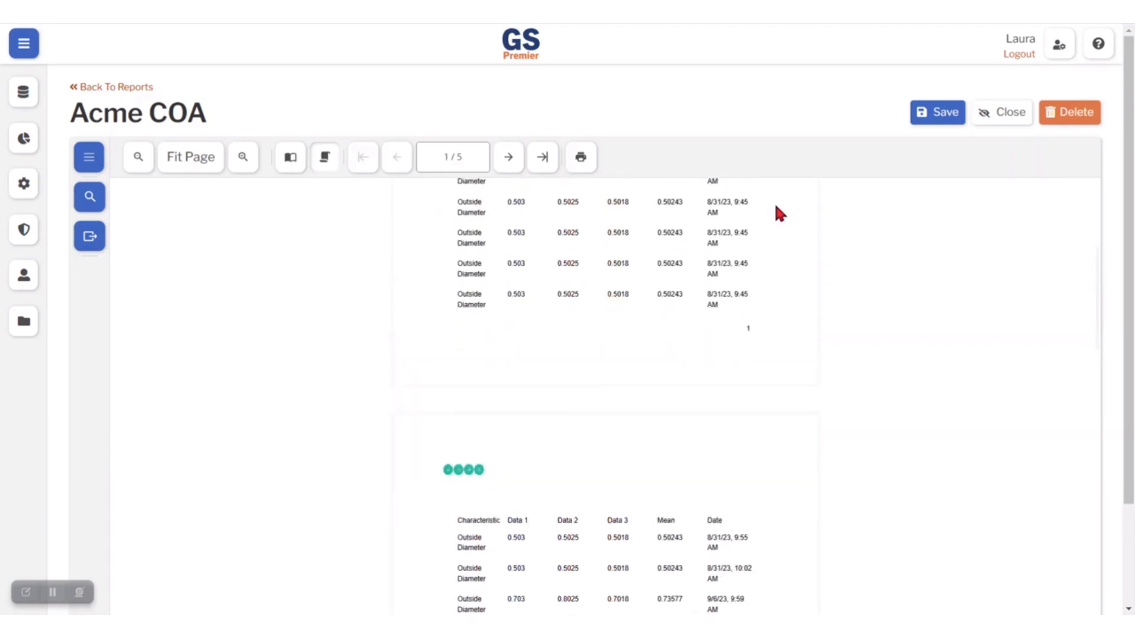
pyautogui.scroll(6, 775, 206)
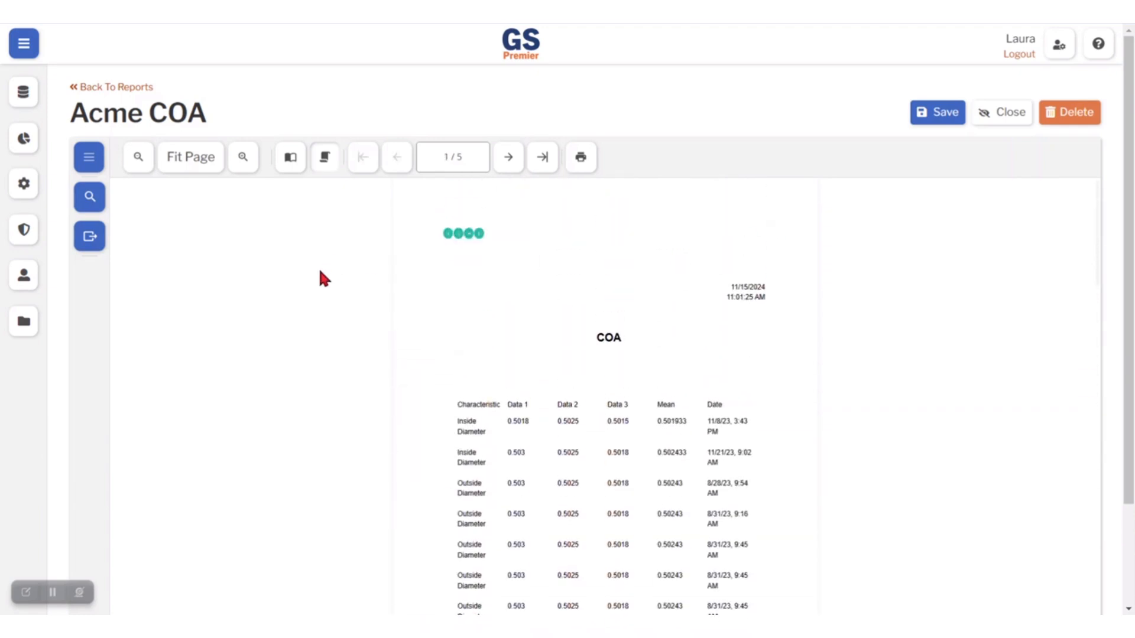
# Step: Open the preview's export settings and list the available file formats
pyautogui.click(90, 158)
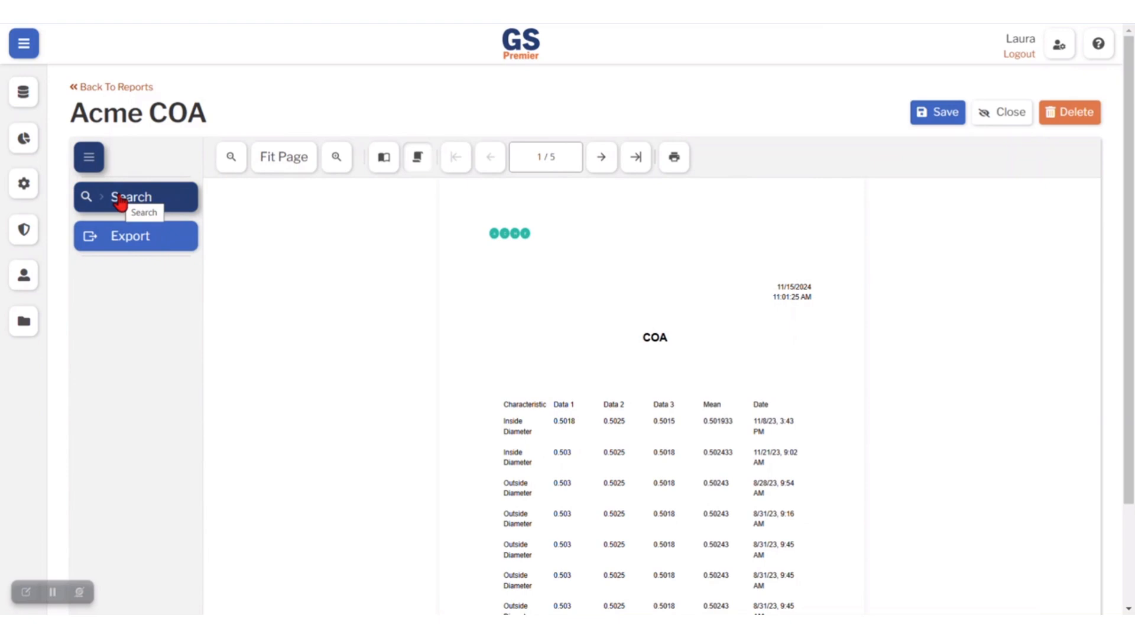
pyautogui.click(126, 241)
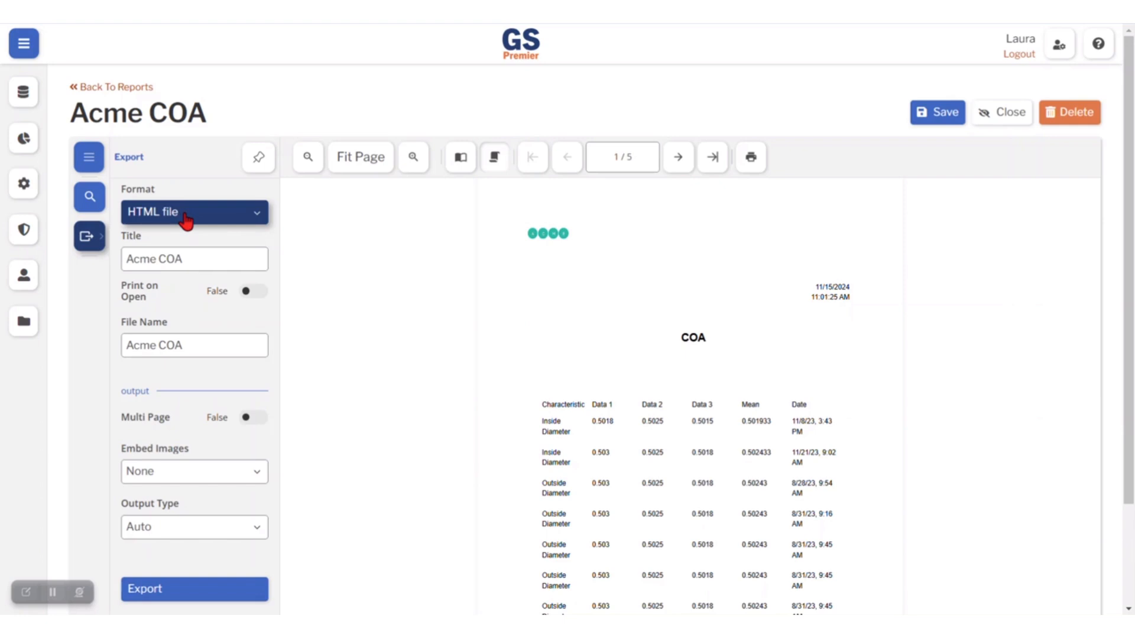
pyautogui.click(258, 219)
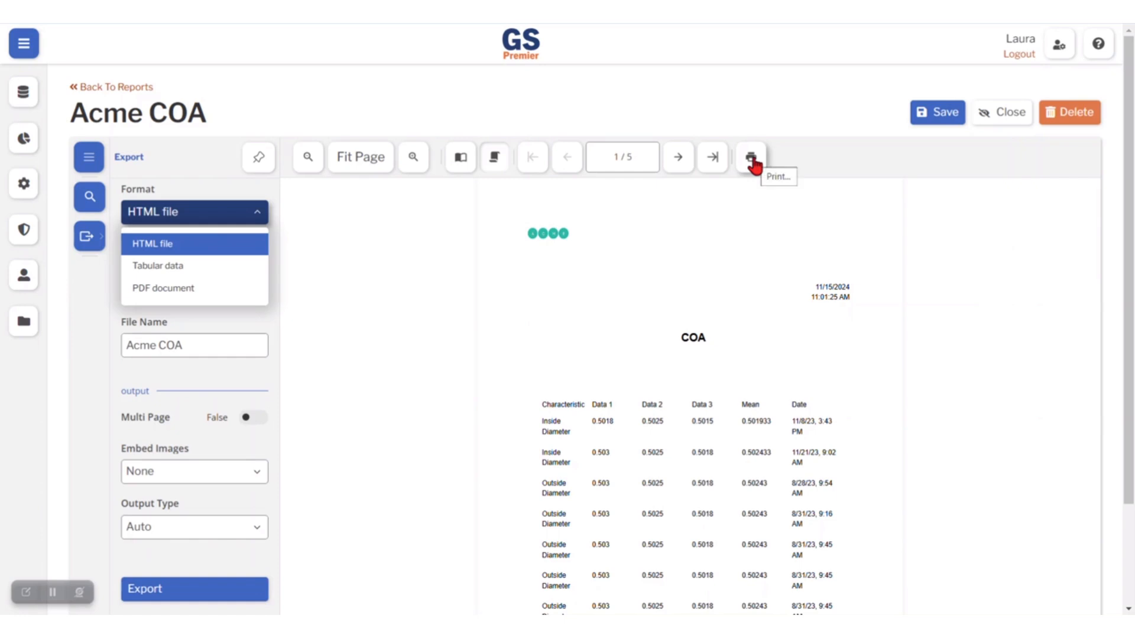
# Step: Save the report and close its preview to return to the designer
pyautogui.click(934, 117)
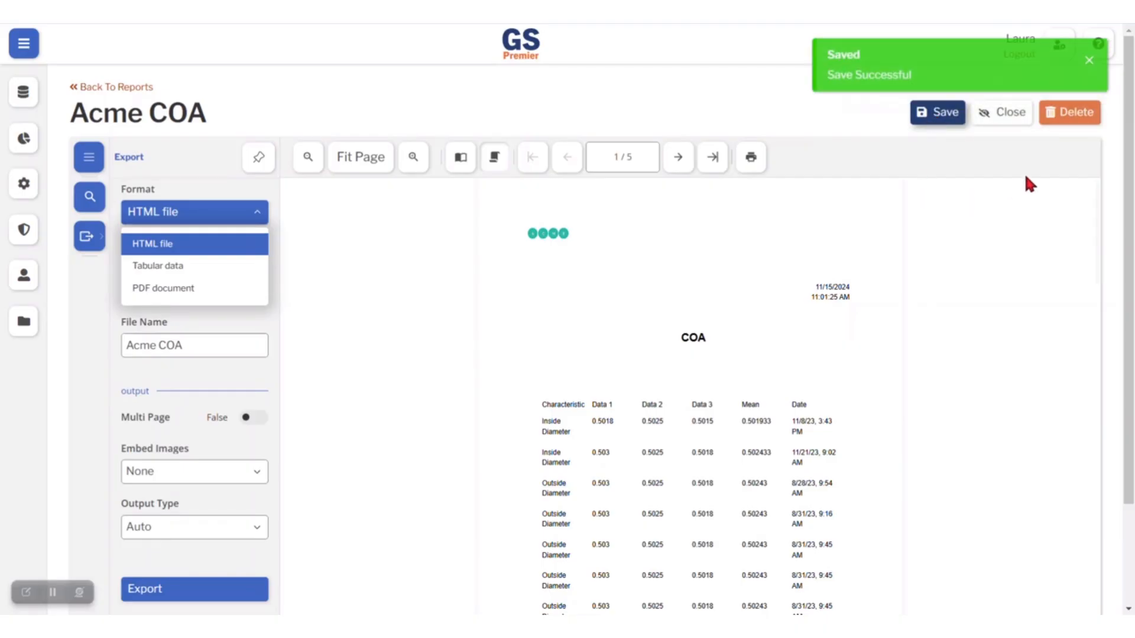
pyautogui.click(1006, 114)
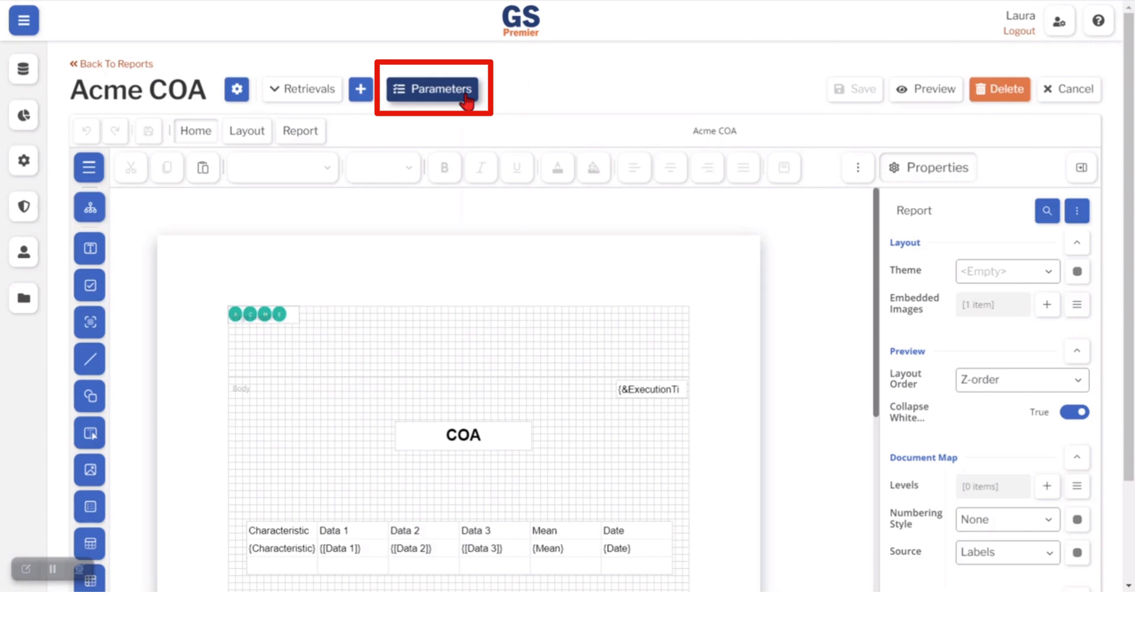
# Step: Add a new parameter to the report and set its type to Characteristic
pyautogui.click(437, 94)
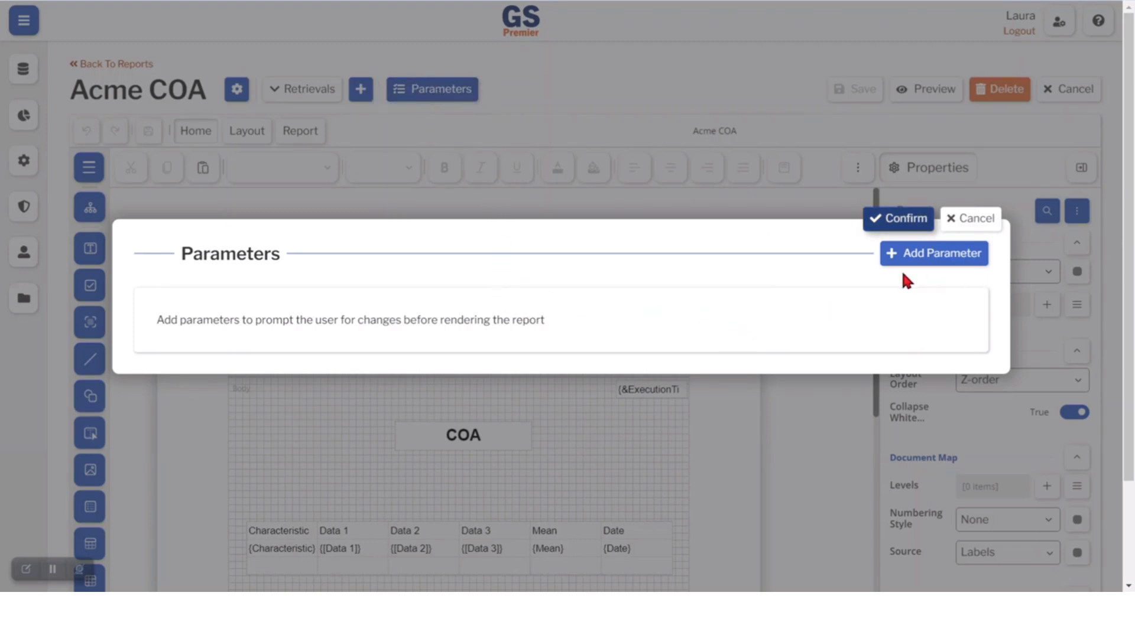
pyautogui.click(939, 254)
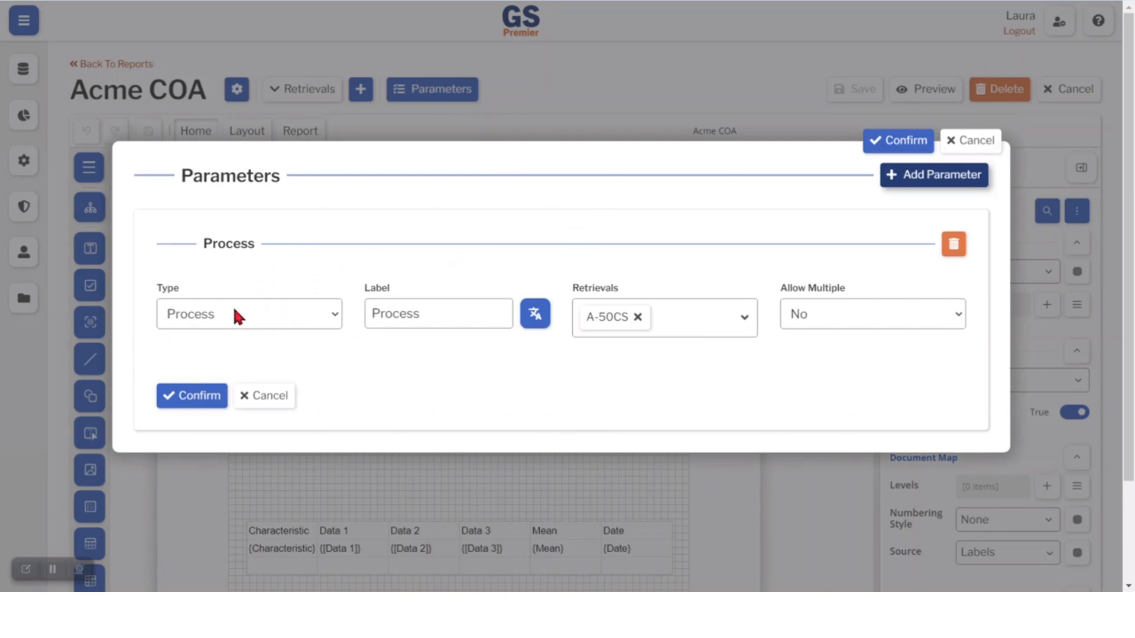
pyautogui.click(335, 319)
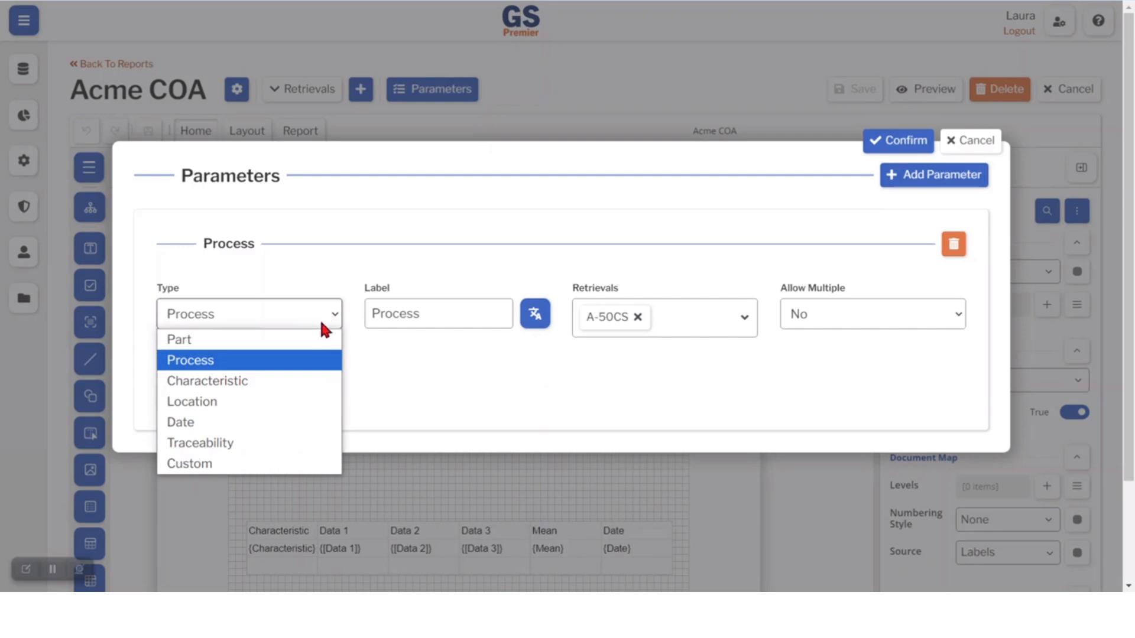
pyautogui.click(246, 382)
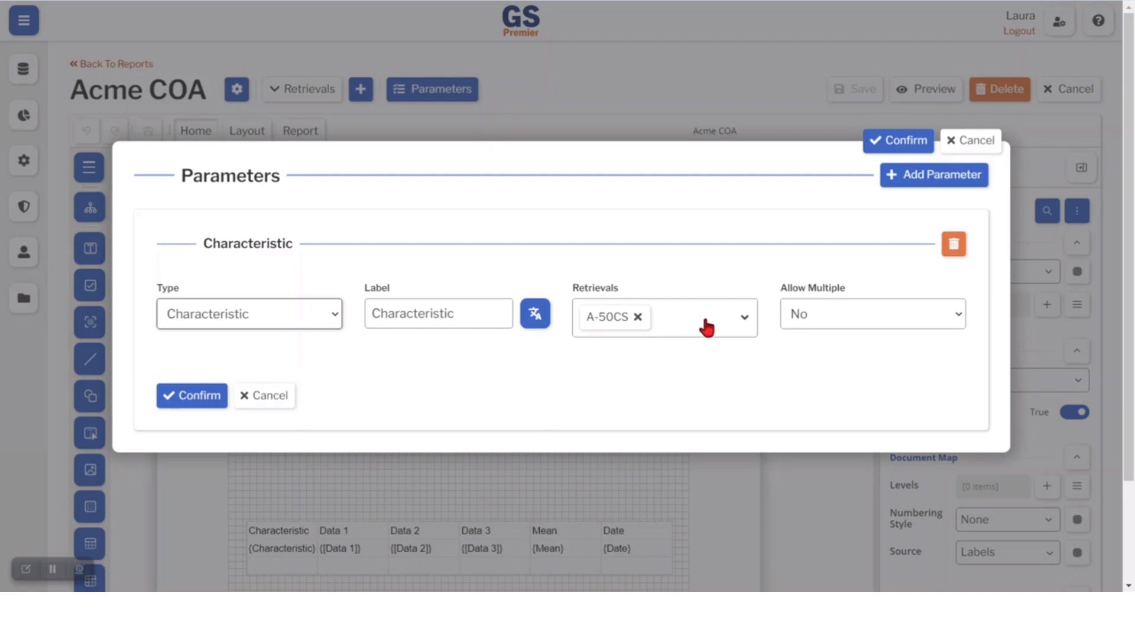
# Step: Allow multiple selections for the Characteristic parameter, keep it applied to the A-50CS retrieval, and confirm the parameter setup
pyautogui.click(746, 319)
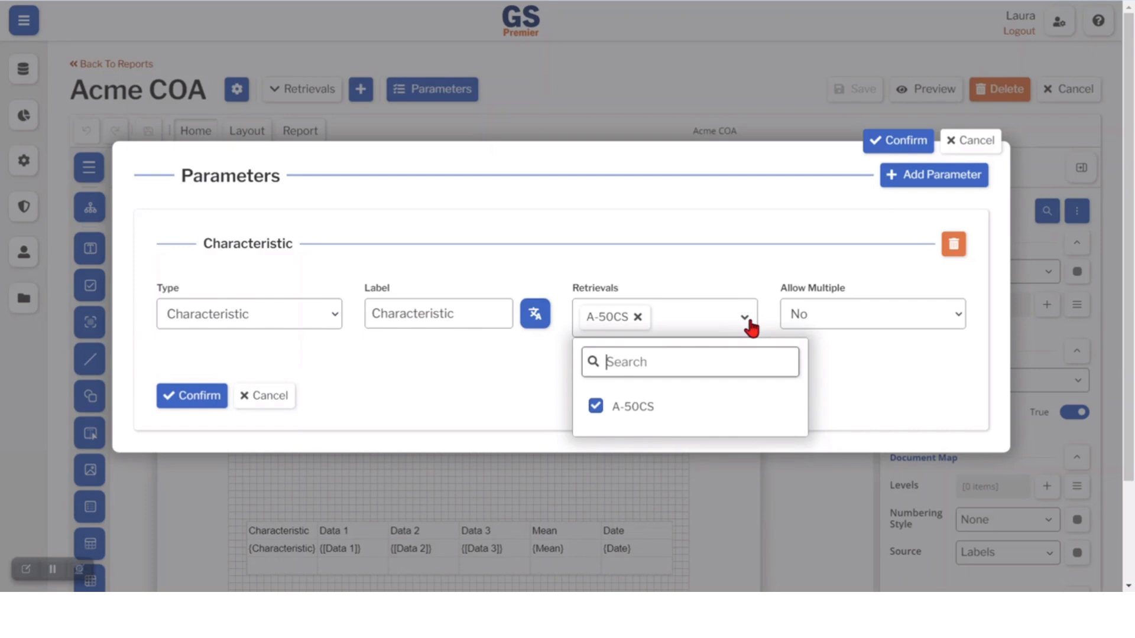
pyautogui.click(746, 319)
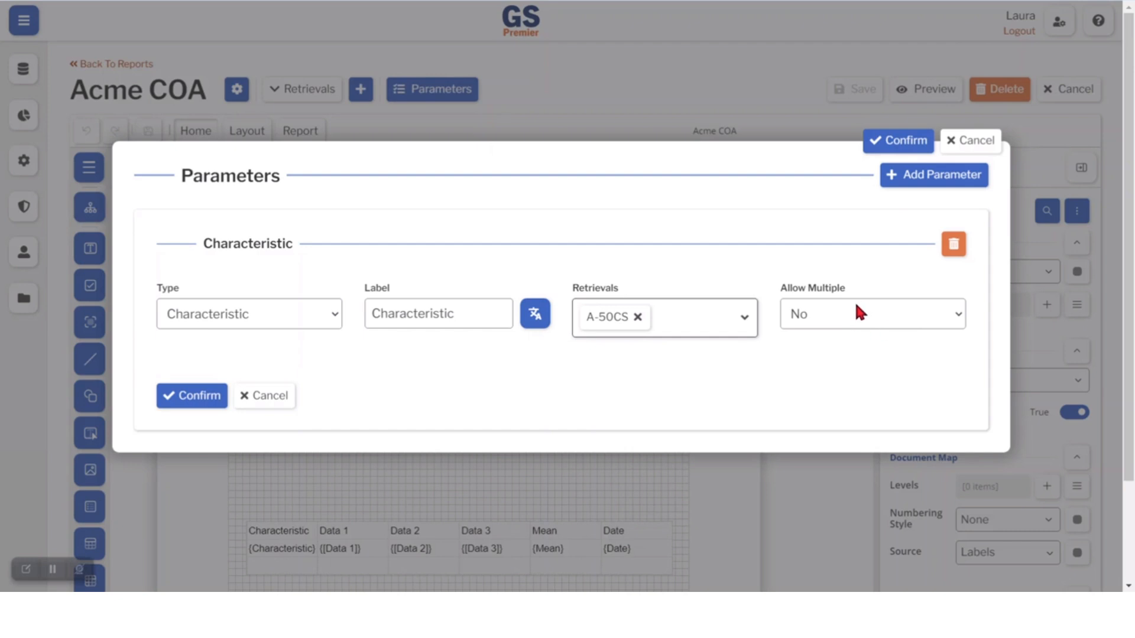
pyautogui.click(958, 315)
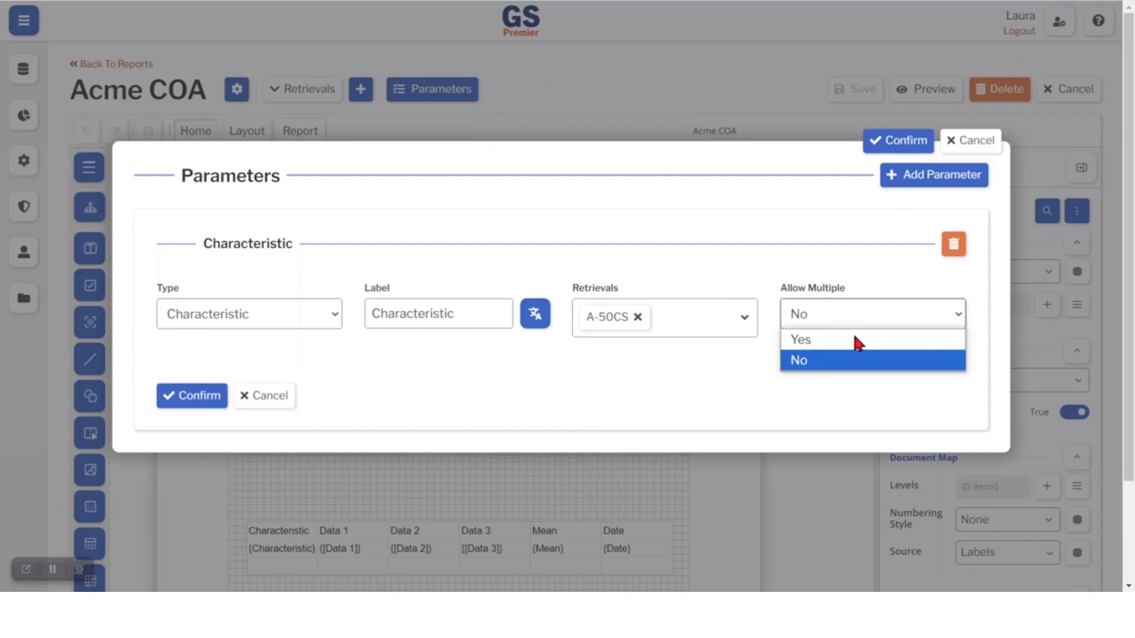
pyautogui.click(826, 341)
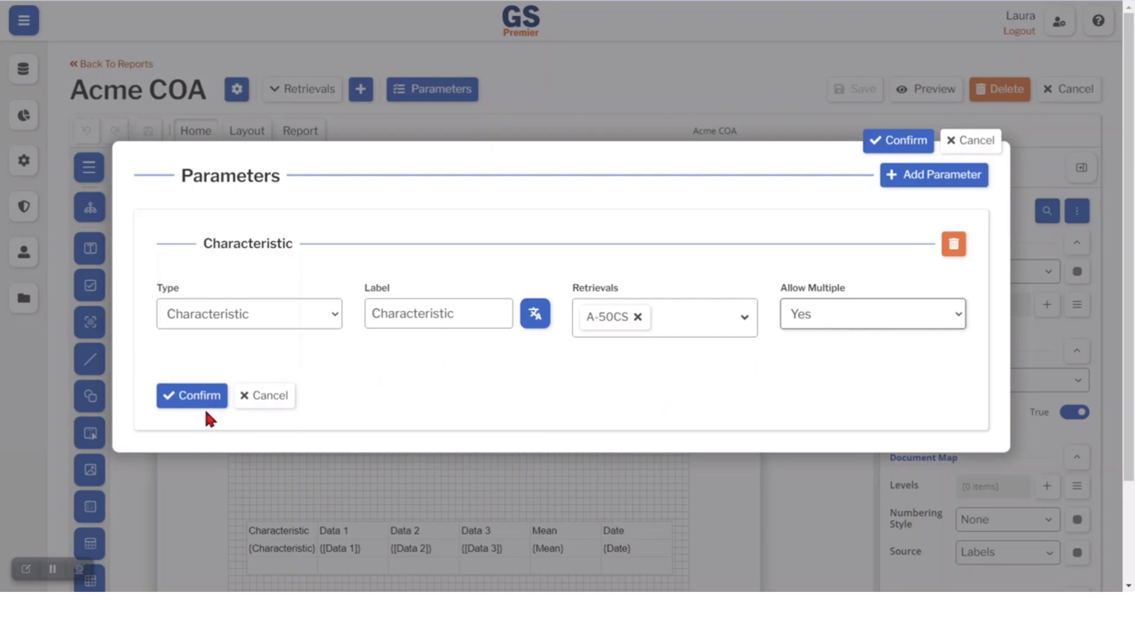
pyautogui.click(182, 395)
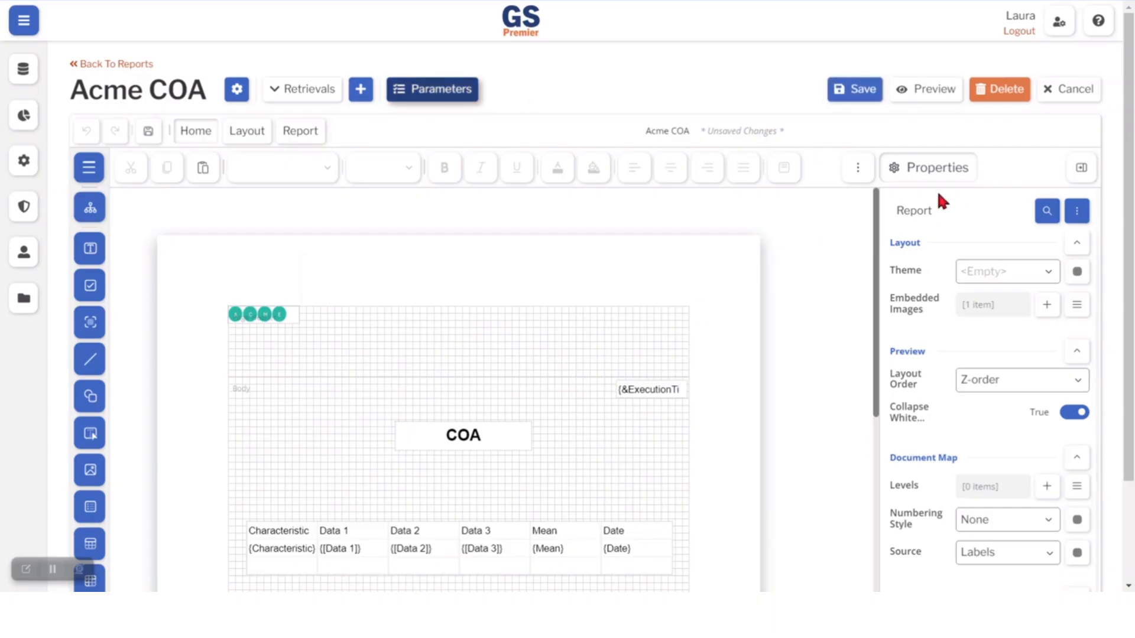
# Step: Preview the report and list the available choices for its Characteristic parameter
pyautogui.click(928, 95)
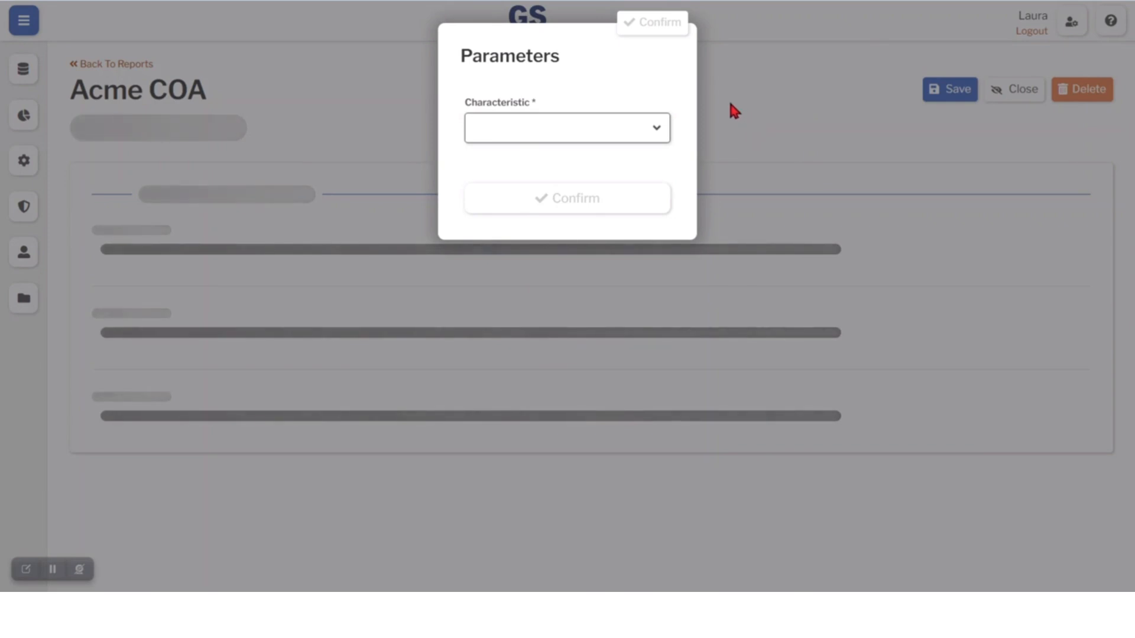
pyautogui.click(661, 136)
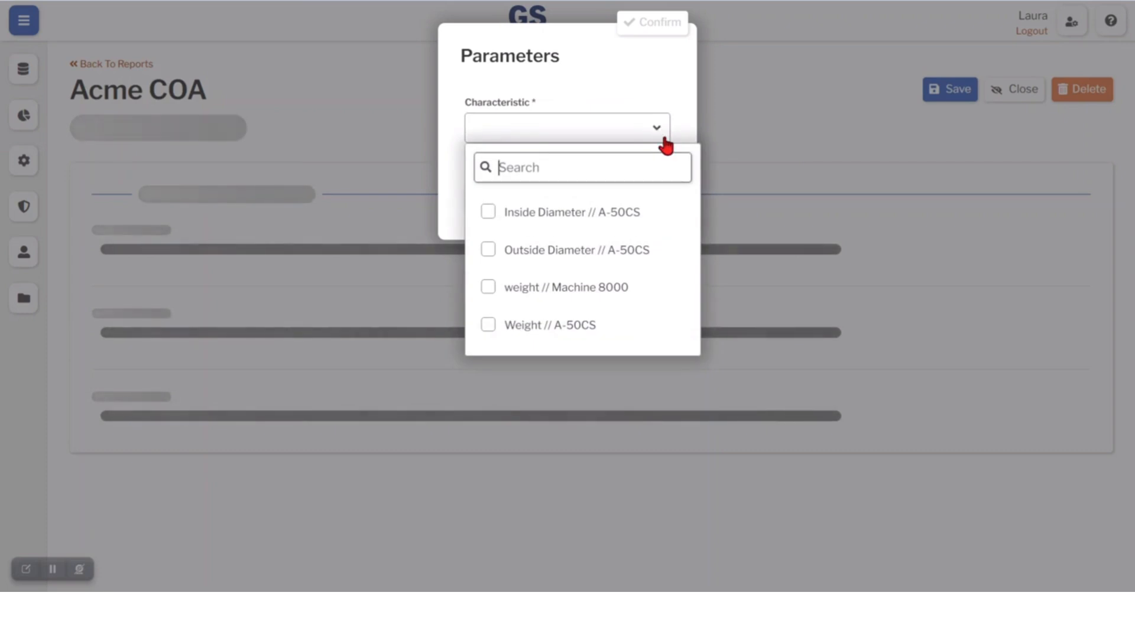
pyautogui.click(488, 212)
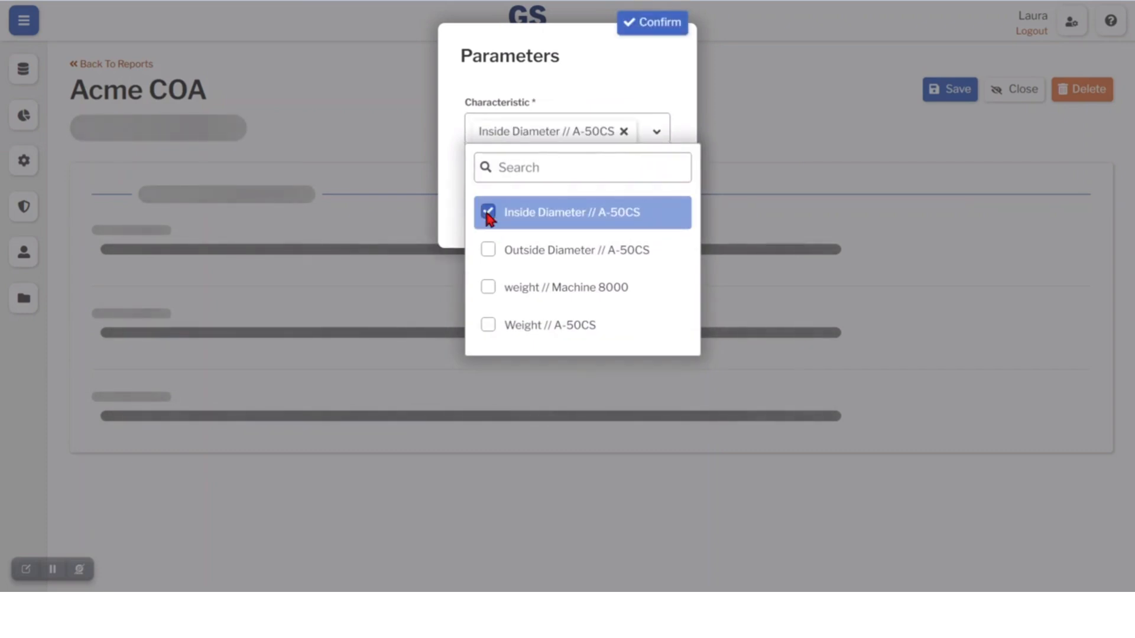
pyautogui.click(490, 252)
pyautogui.click(488, 288)
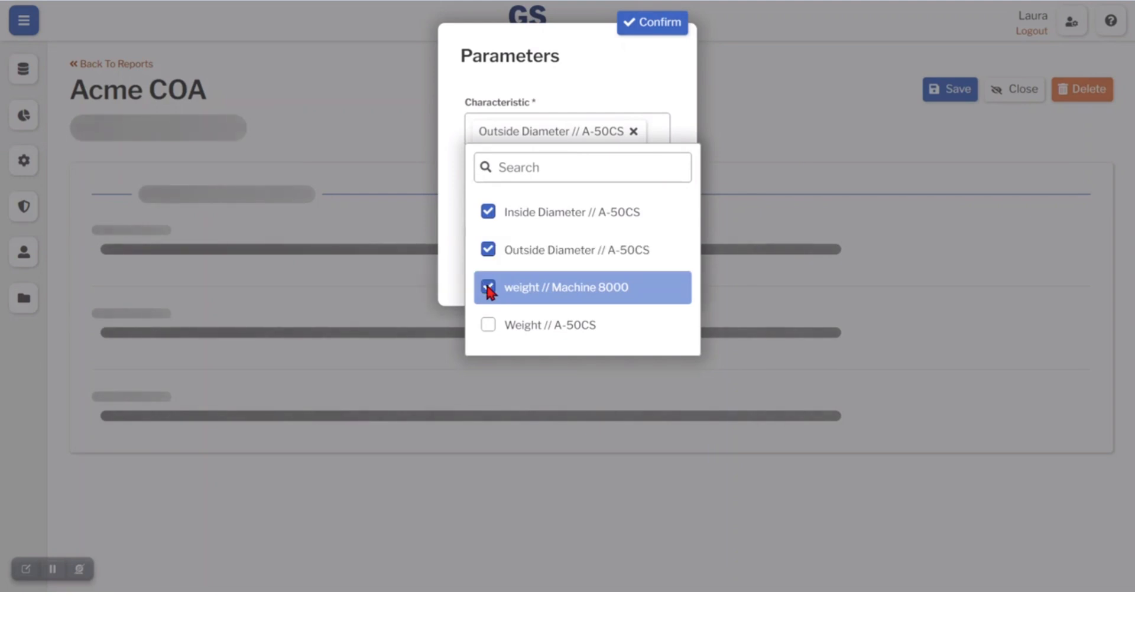
pyautogui.click(489, 288)
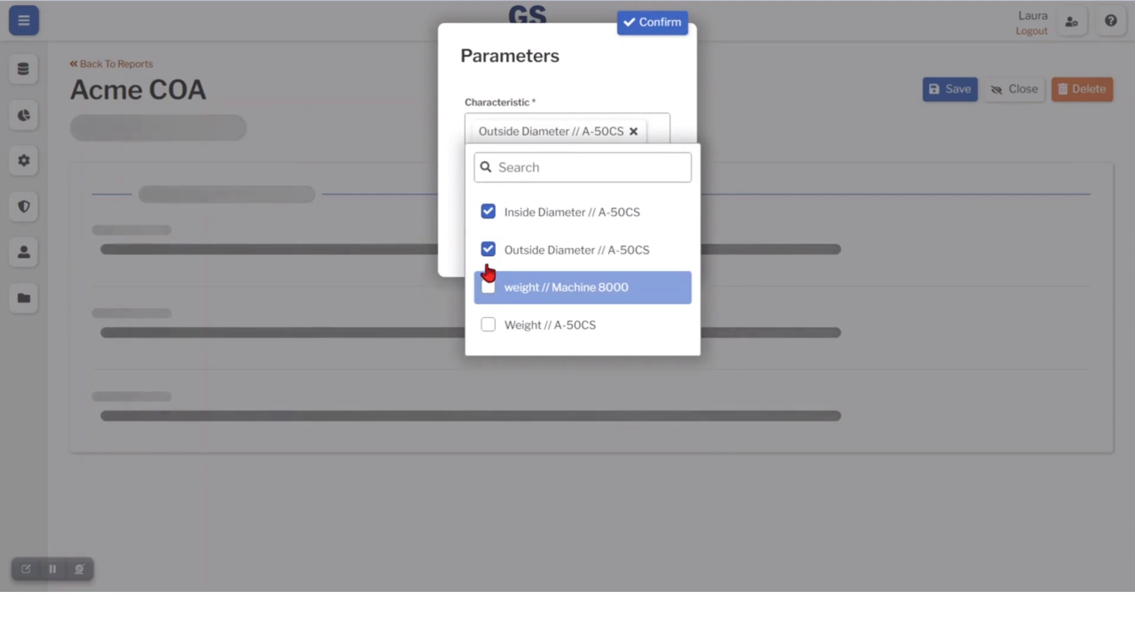
pyautogui.click(488, 250)
pyautogui.click(490, 213)
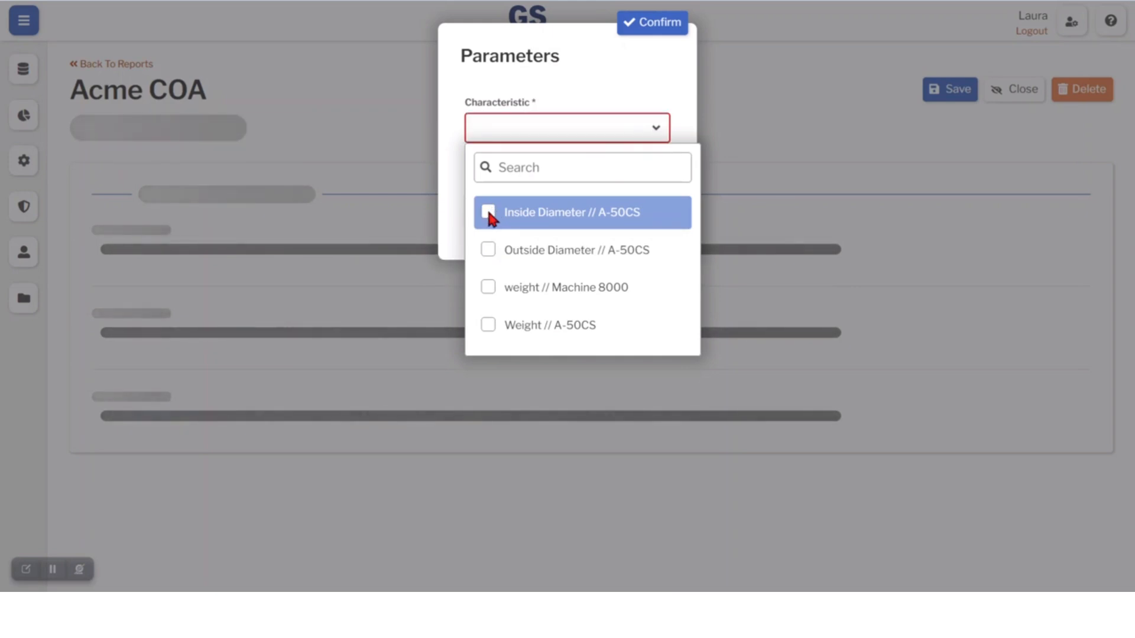
# Step: Choose Inside Diameter // A-50CS and Outside Diameter // A-50CS as the characteristics and render the preview
pyautogui.click(489, 214)
pyautogui.click(489, 249)
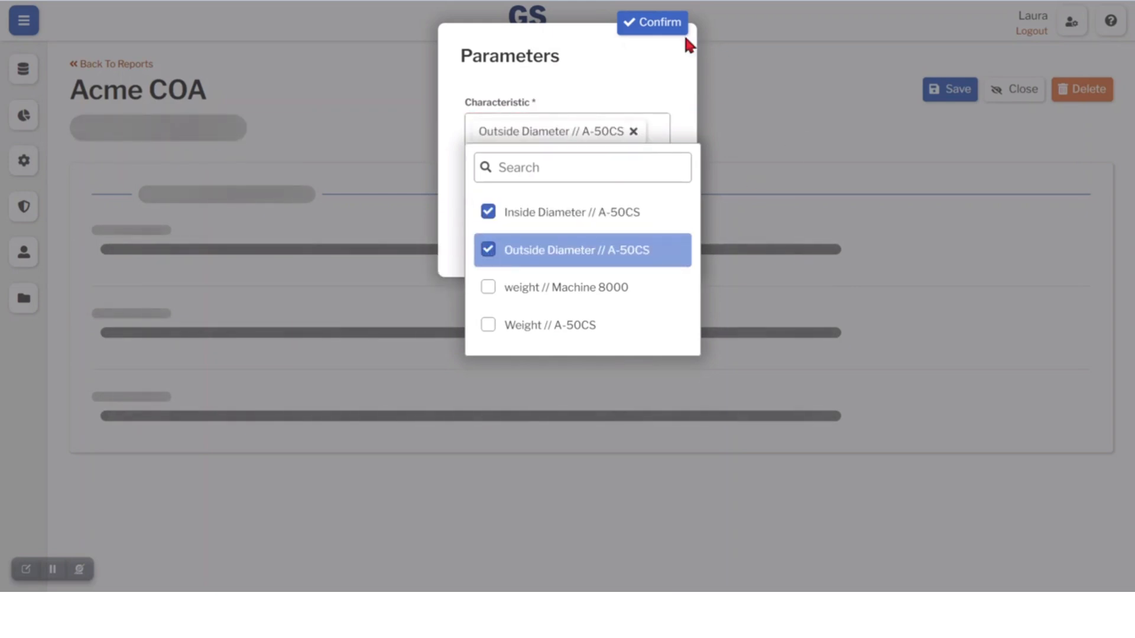
pyautogui.click(655, 24)
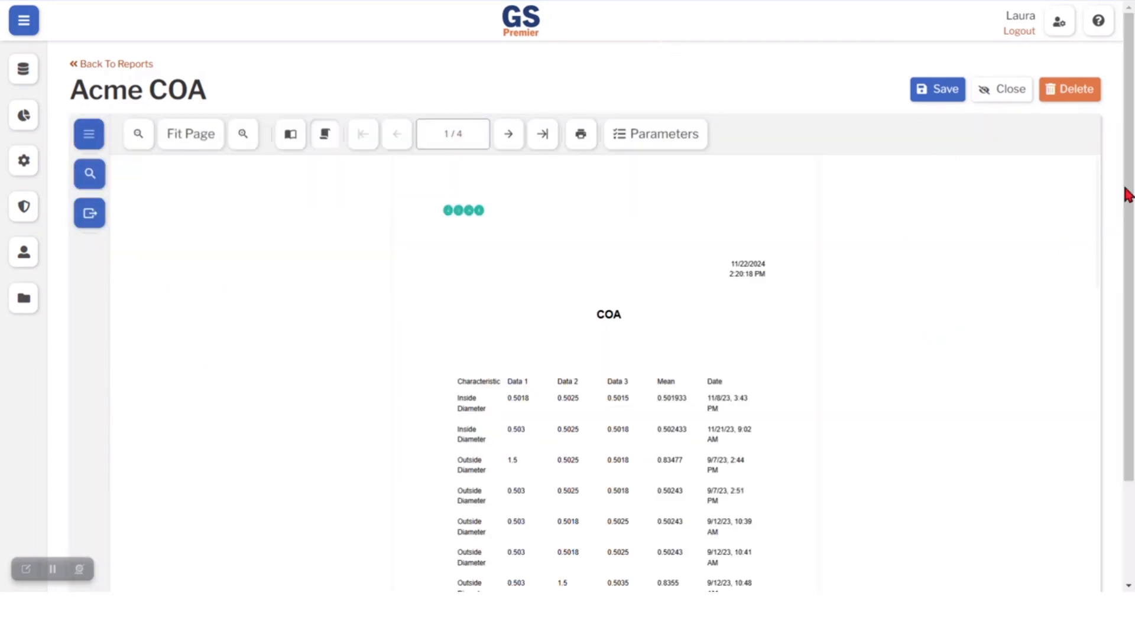
# Step: Examine the filtered preview from the first page through the last, checking the characteristics in the tables and charts
pyautogui.moveTo(1127, 192); pyautogui.dragTo(1131, 279)
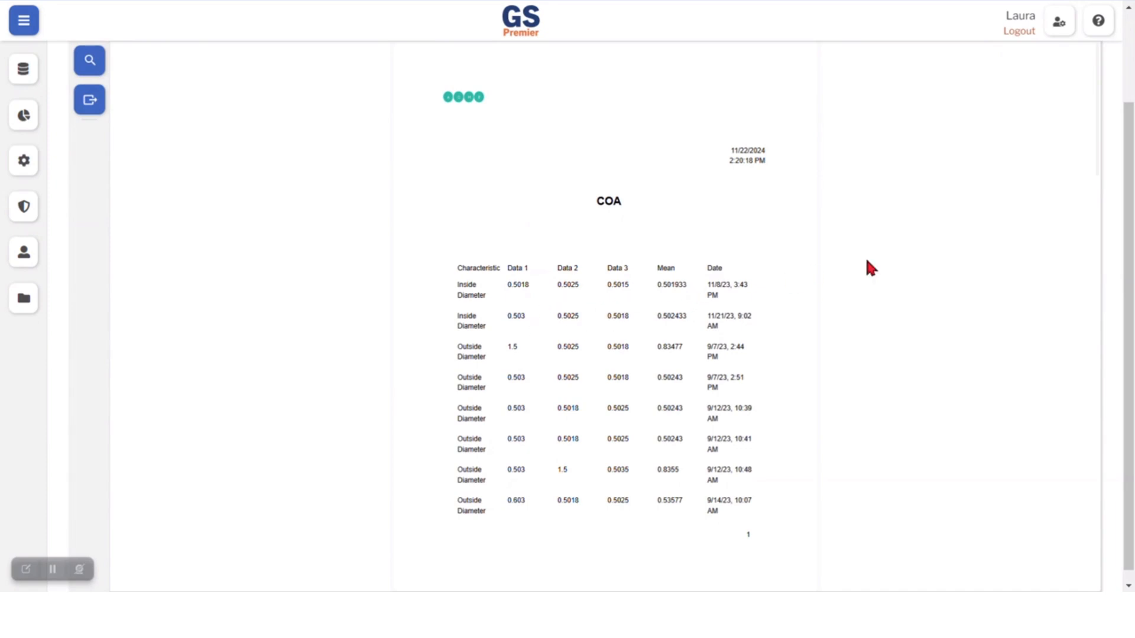
pyautogui.moveTo(1125, 296); pyautogui.dragTo(1132, 150)
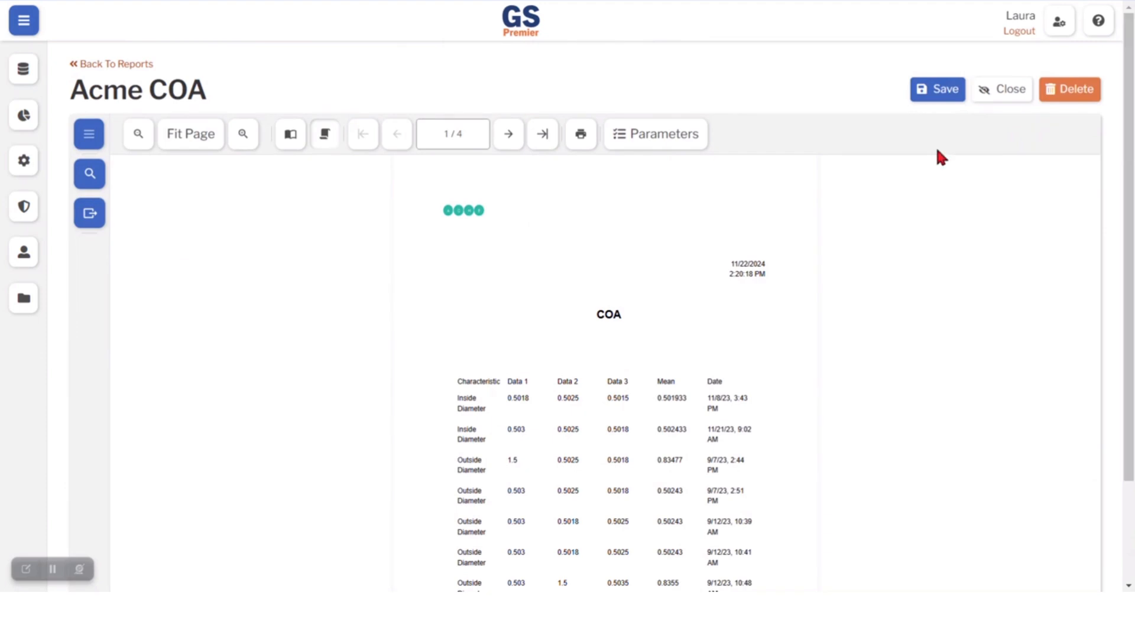
pyautogui.click(510, 141)
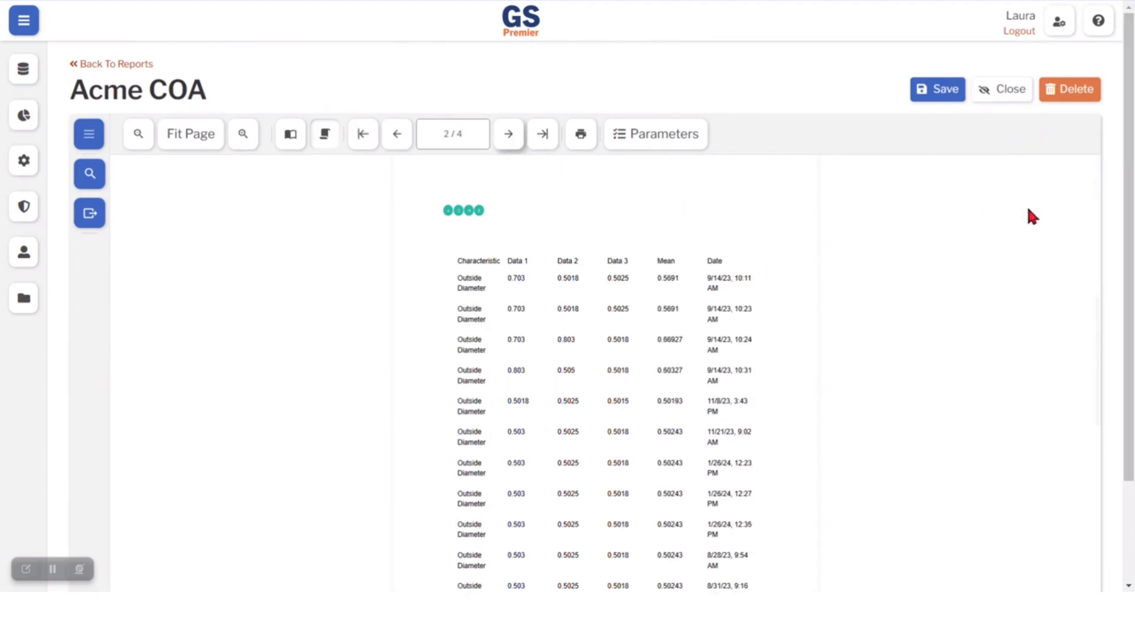
pyautogui.moveTo(1129, 207); pyautogui.dragTo(1126, 76)
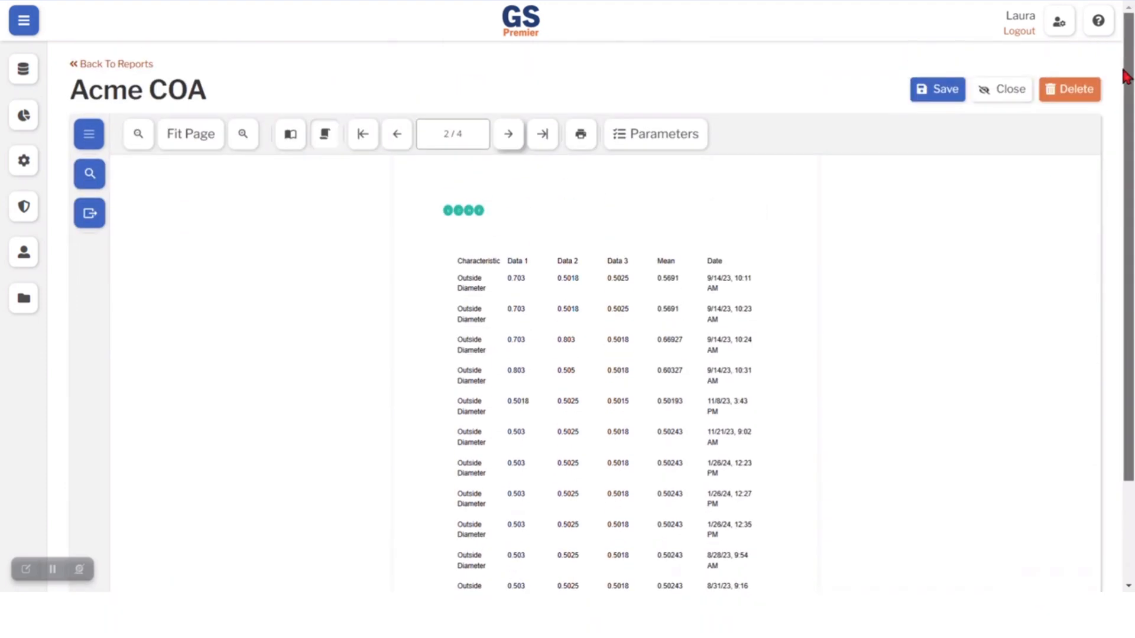
pyautogui.click(512, 140)
pyautogui.moveTo(1129, 240); pyautogui.dragTo(1113, 213)
pyautogui.click(508, 135)
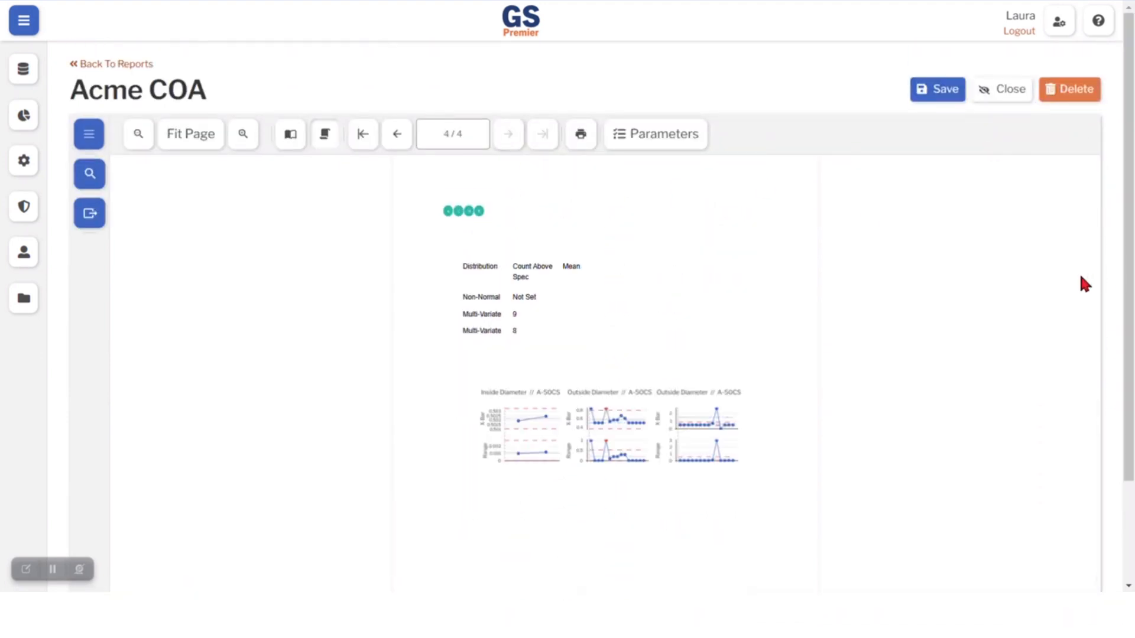
pyautogui.moveTo(1128, 340)
pyautogui.mouseDown()
pyautogui.moveTo(1128, 413)
pyautogui.moveTo(1127, 331)
pyautogui.mouseUp()
# Step: Replace the preview's characteristics with weight // Machine 8000 and Weight // A-50CS and render the report again
pyautogui.click(661, 140)
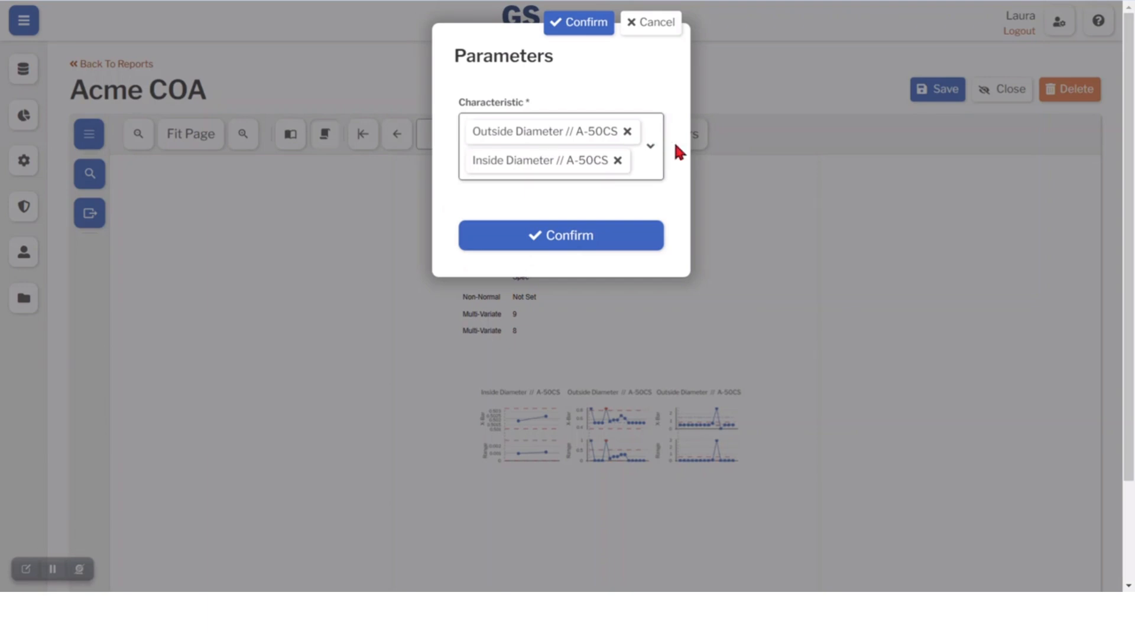
pyautogui.click(652, 147)
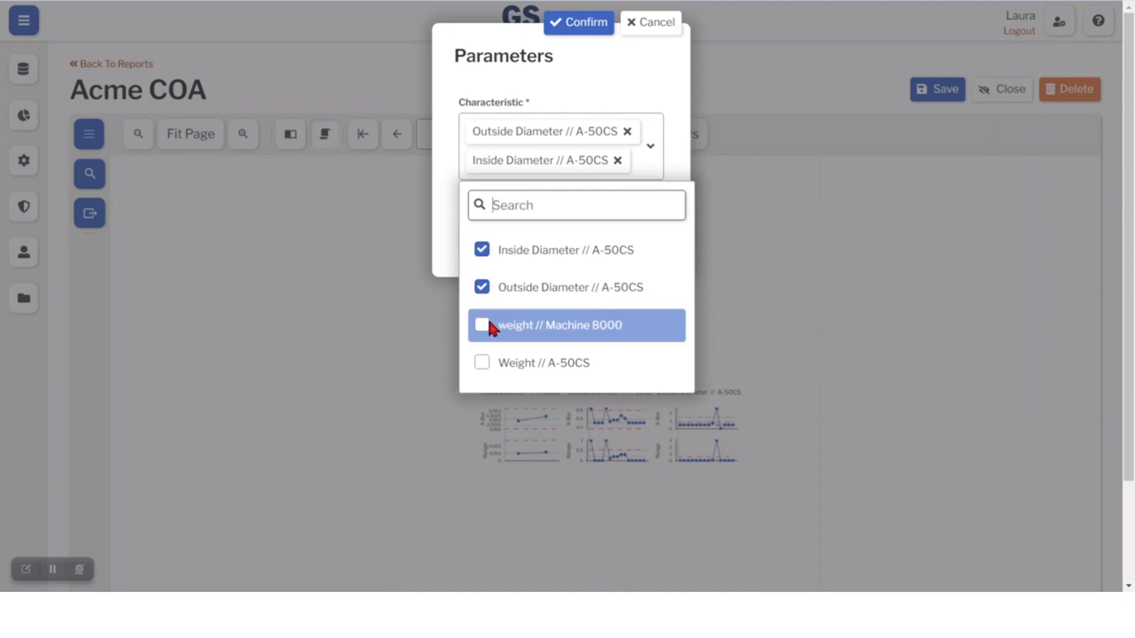
pyautogui.click(481, 286)
pyautogui.click(482, 249)
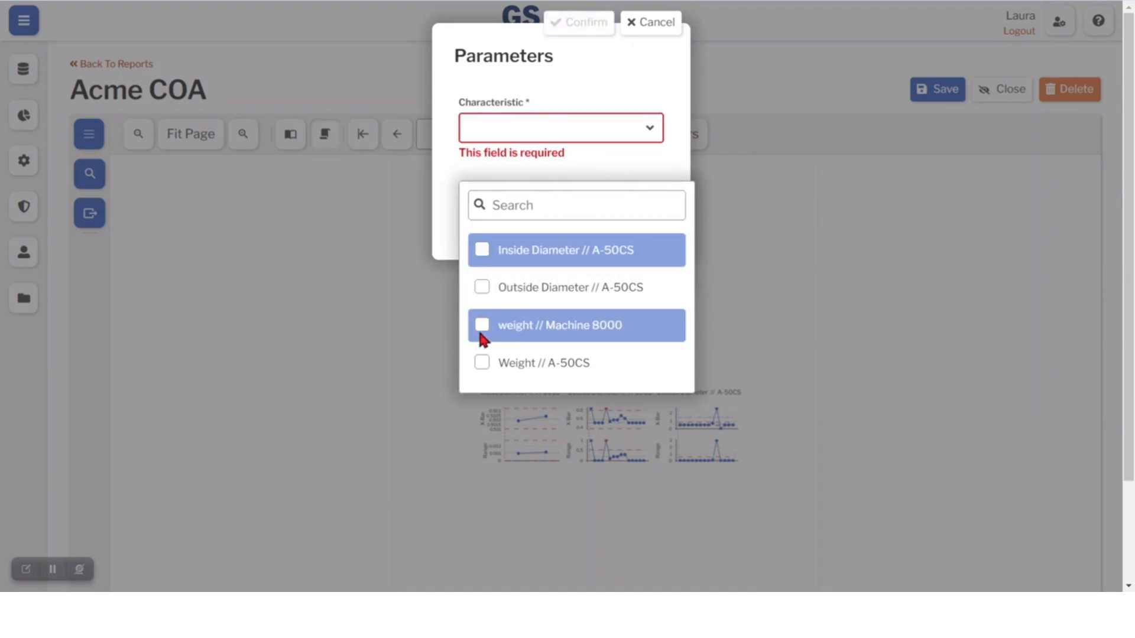
pyautogui.click(482, 326)
pyautogui.click(481, 362)
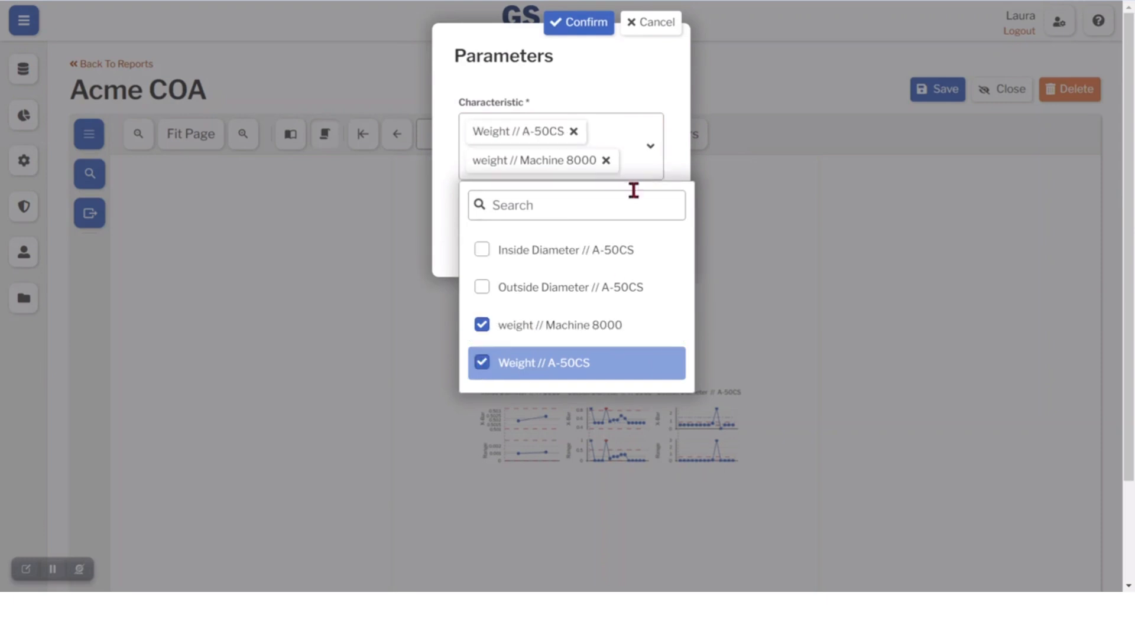
pyautogui.click(576, 24)
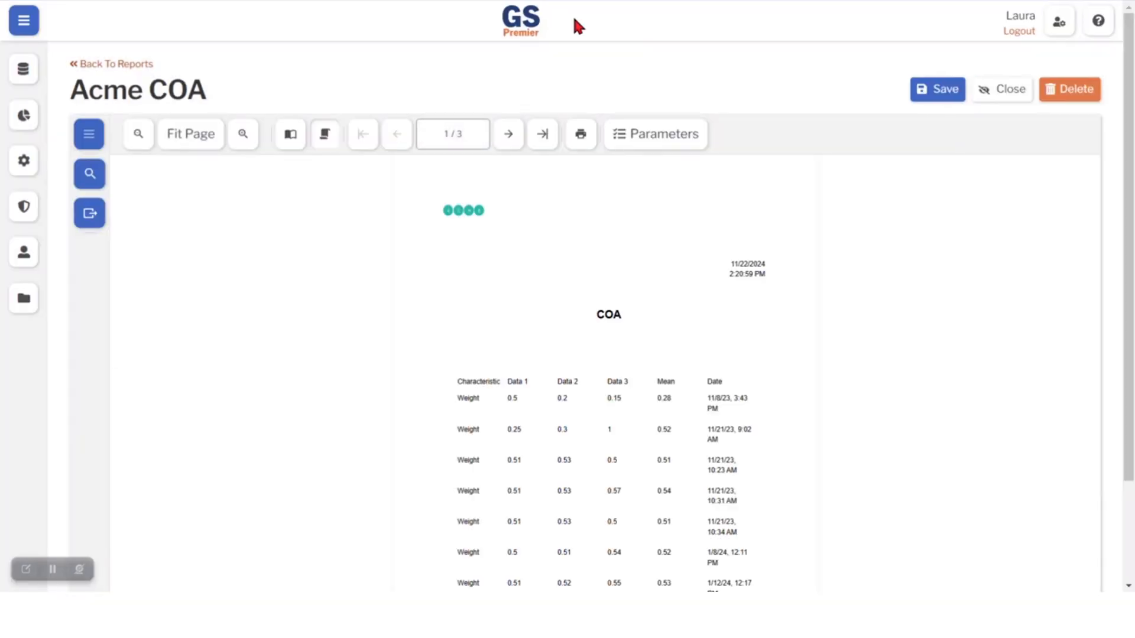